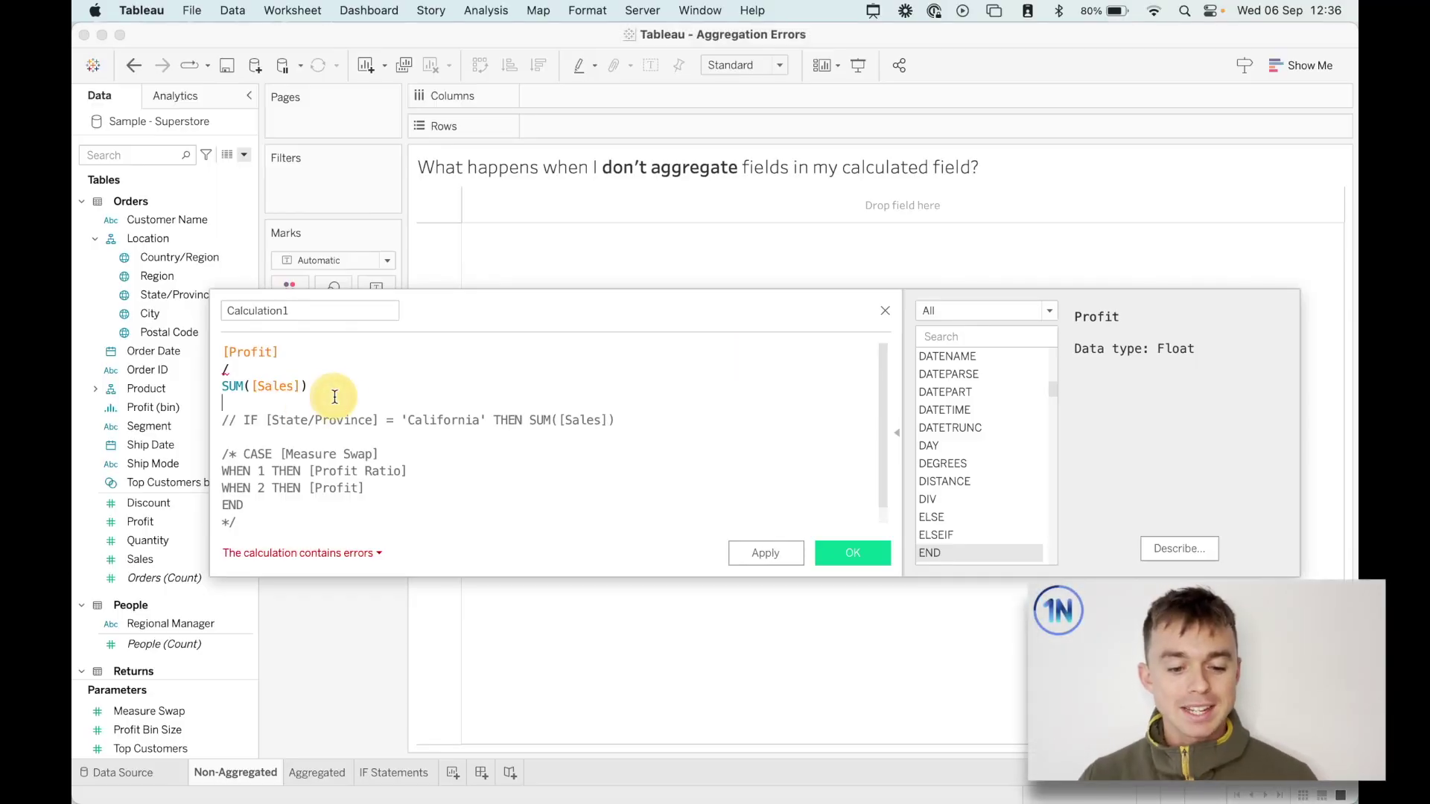
Review the calculation error, then delete the division formula and its comment marker.
click(280, 350)
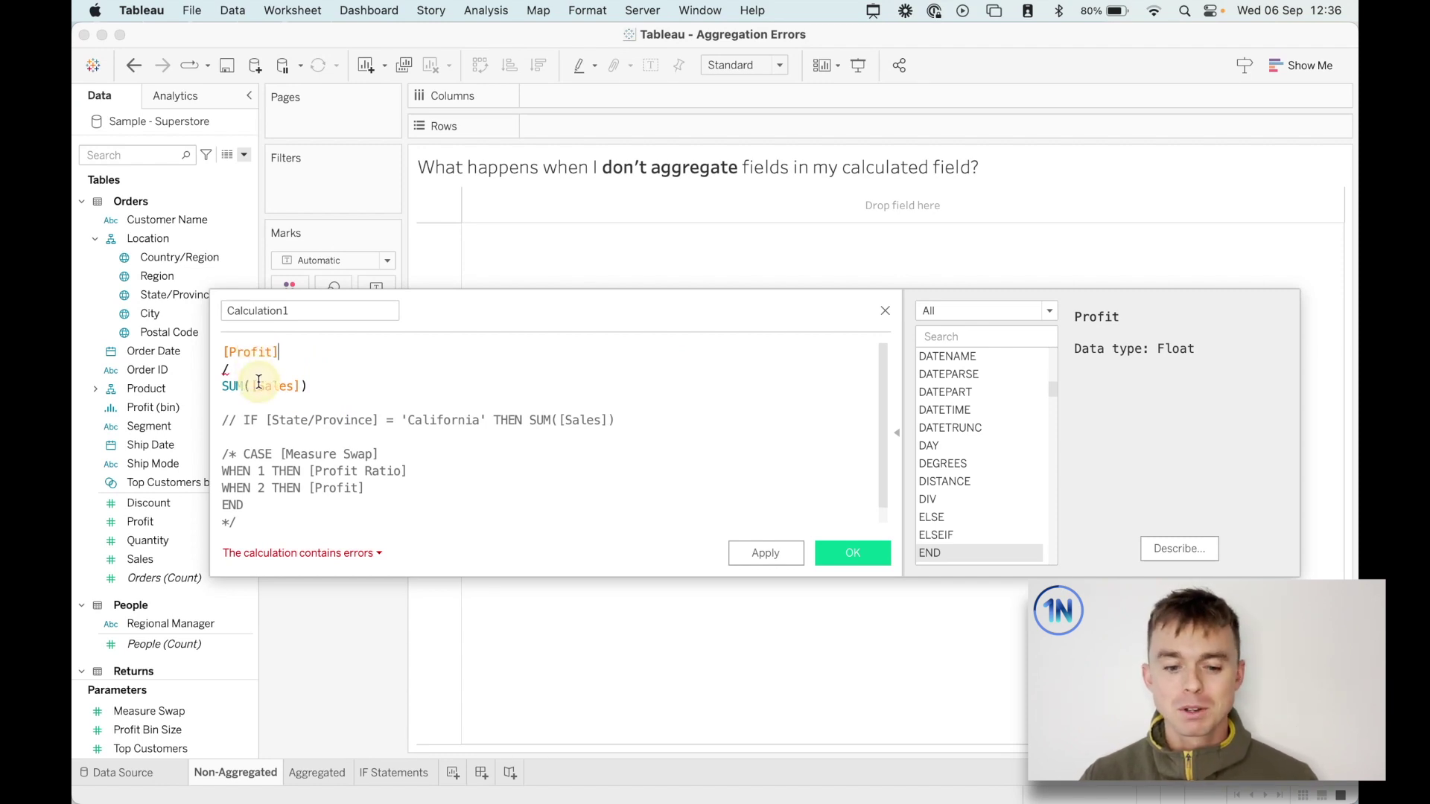
click(305, 553)
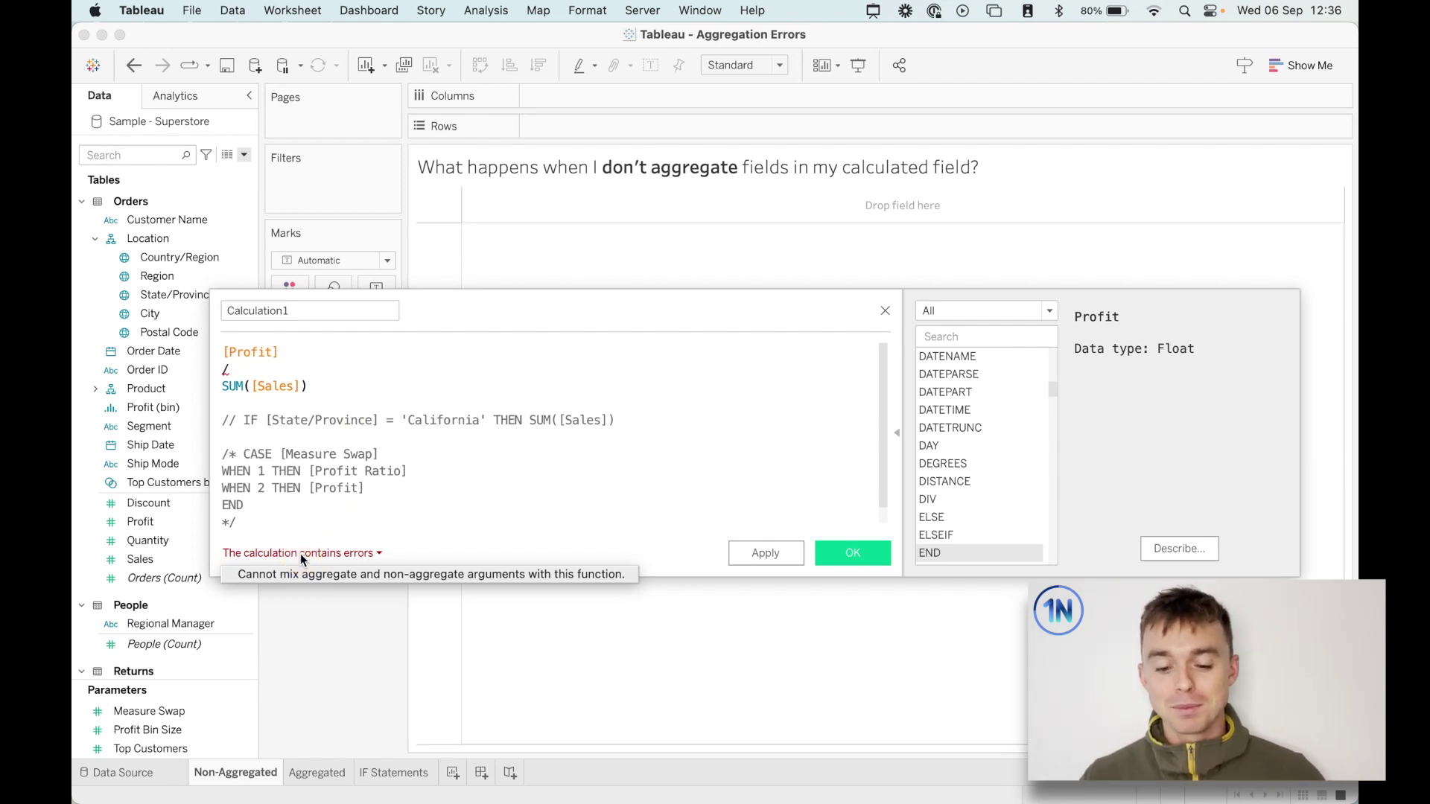
click(381, 408)
click(239, 422)
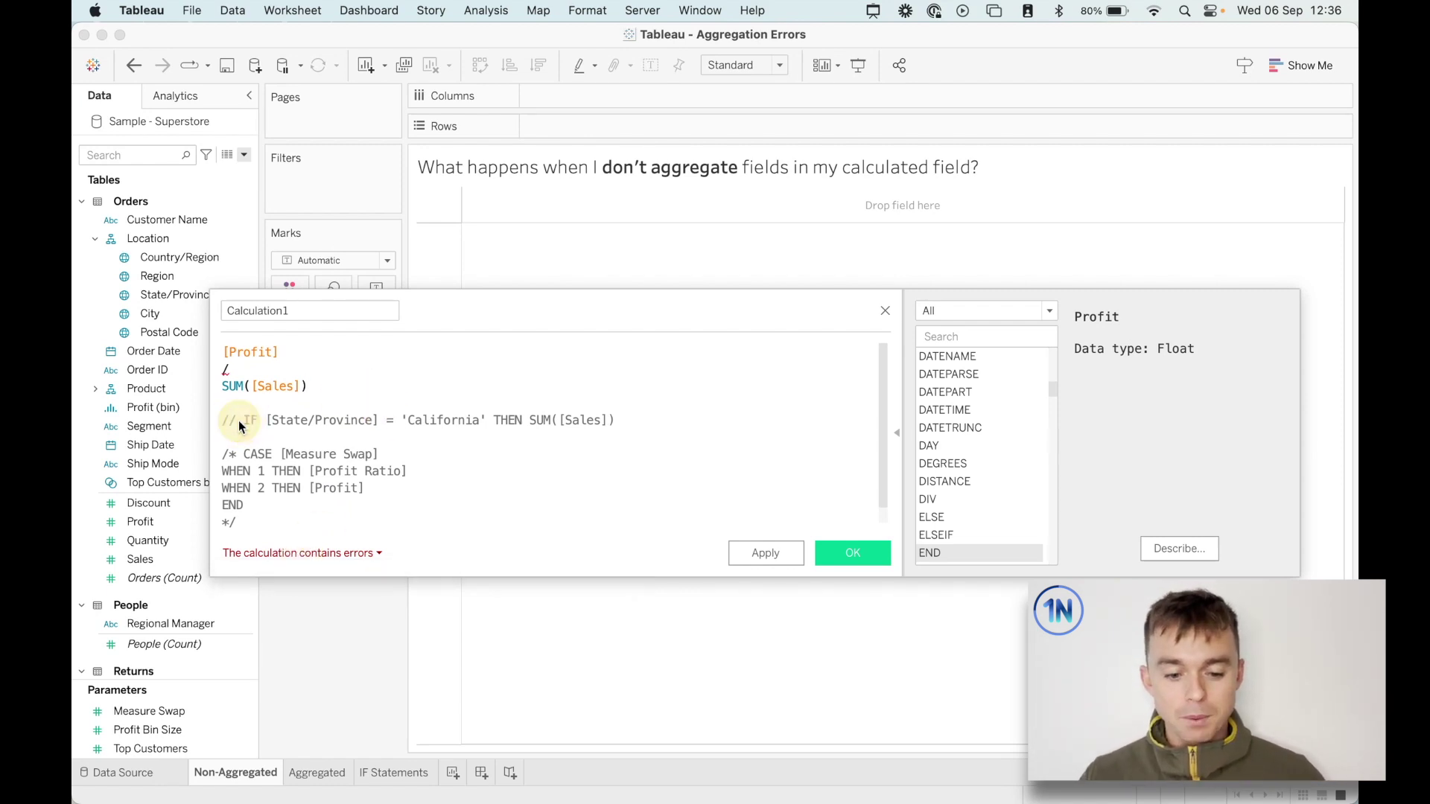
drag(239, 421, 214, 352)
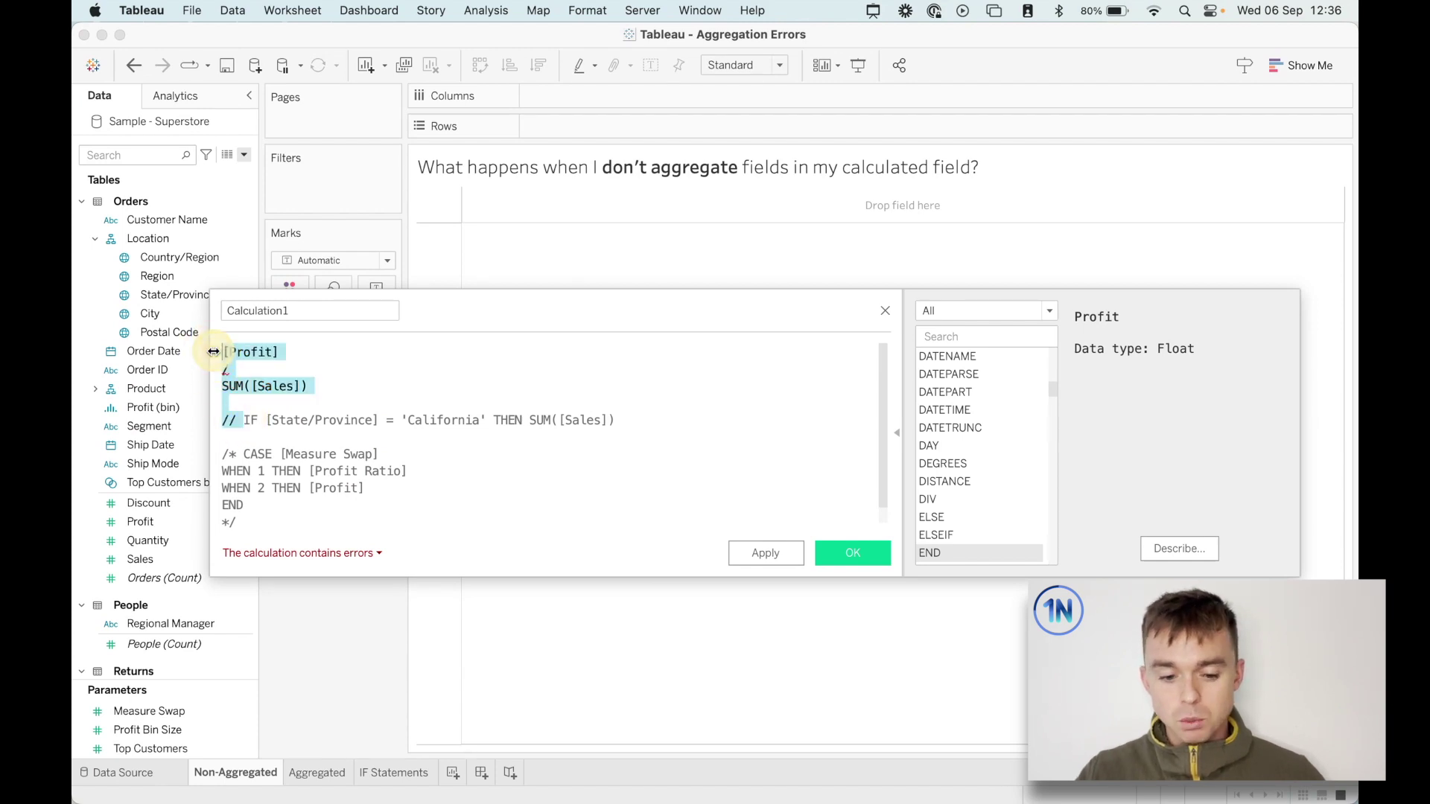
key(BackSpace)
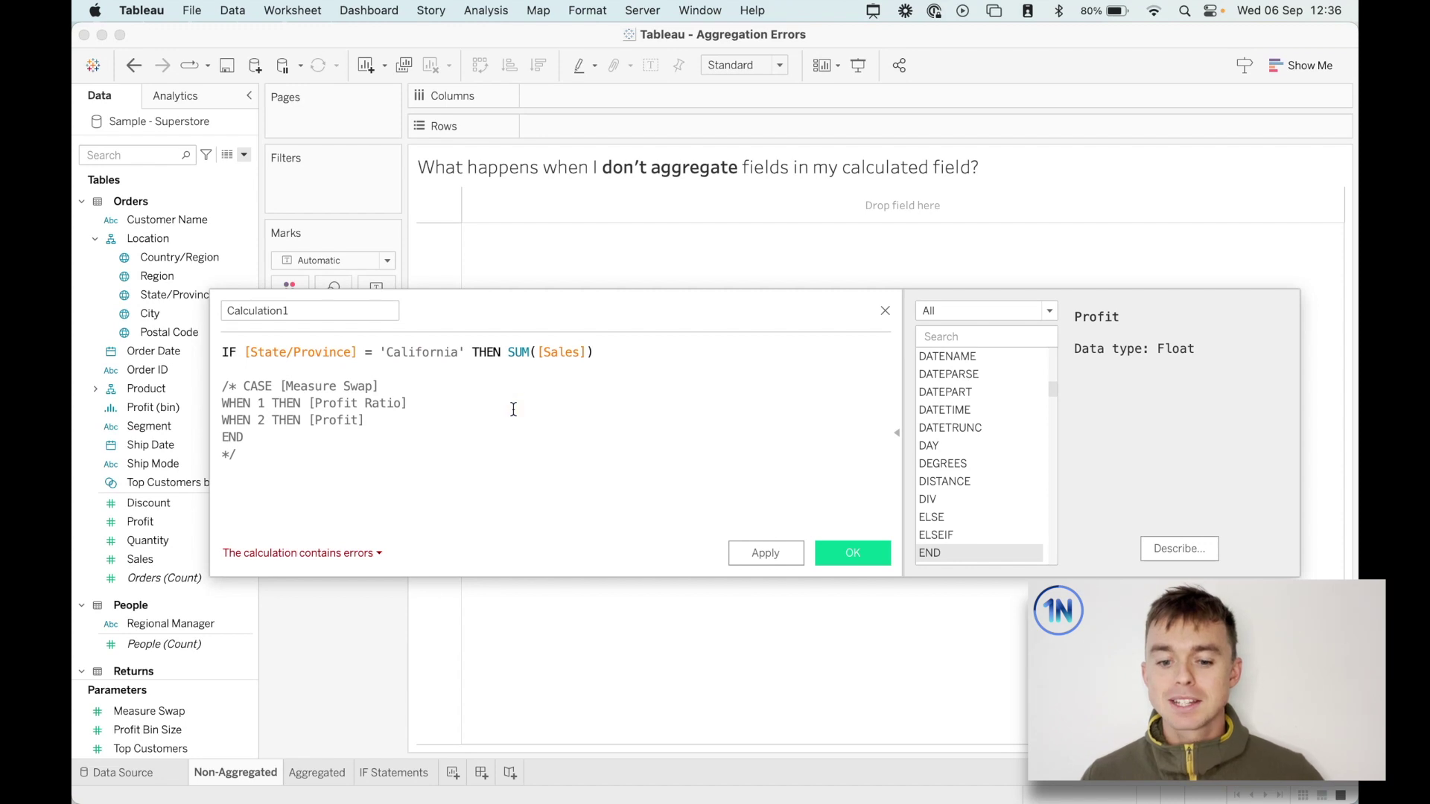
Add END to the IF line and check the resulting error.
click(629, 355)
text(END)
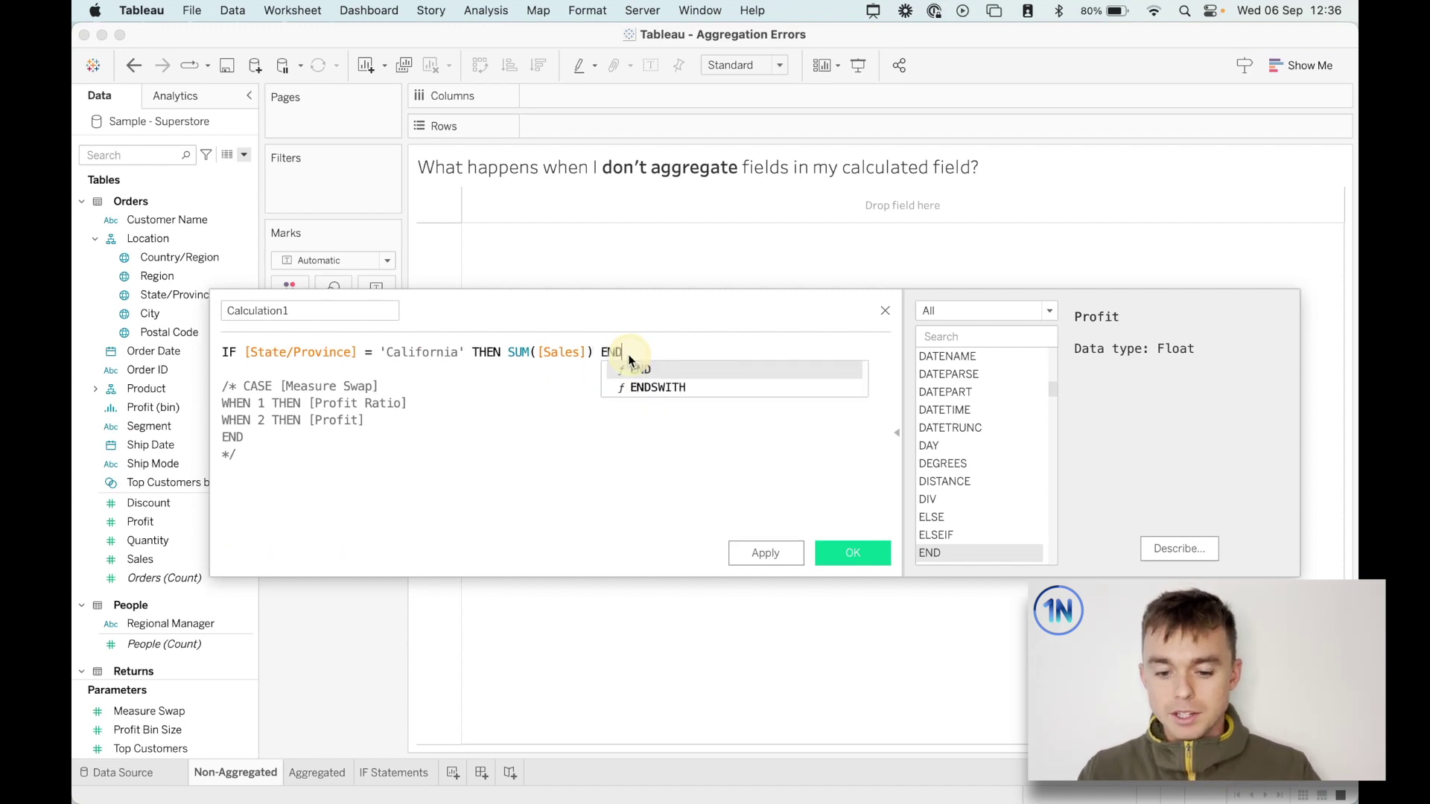
click(629, 358)
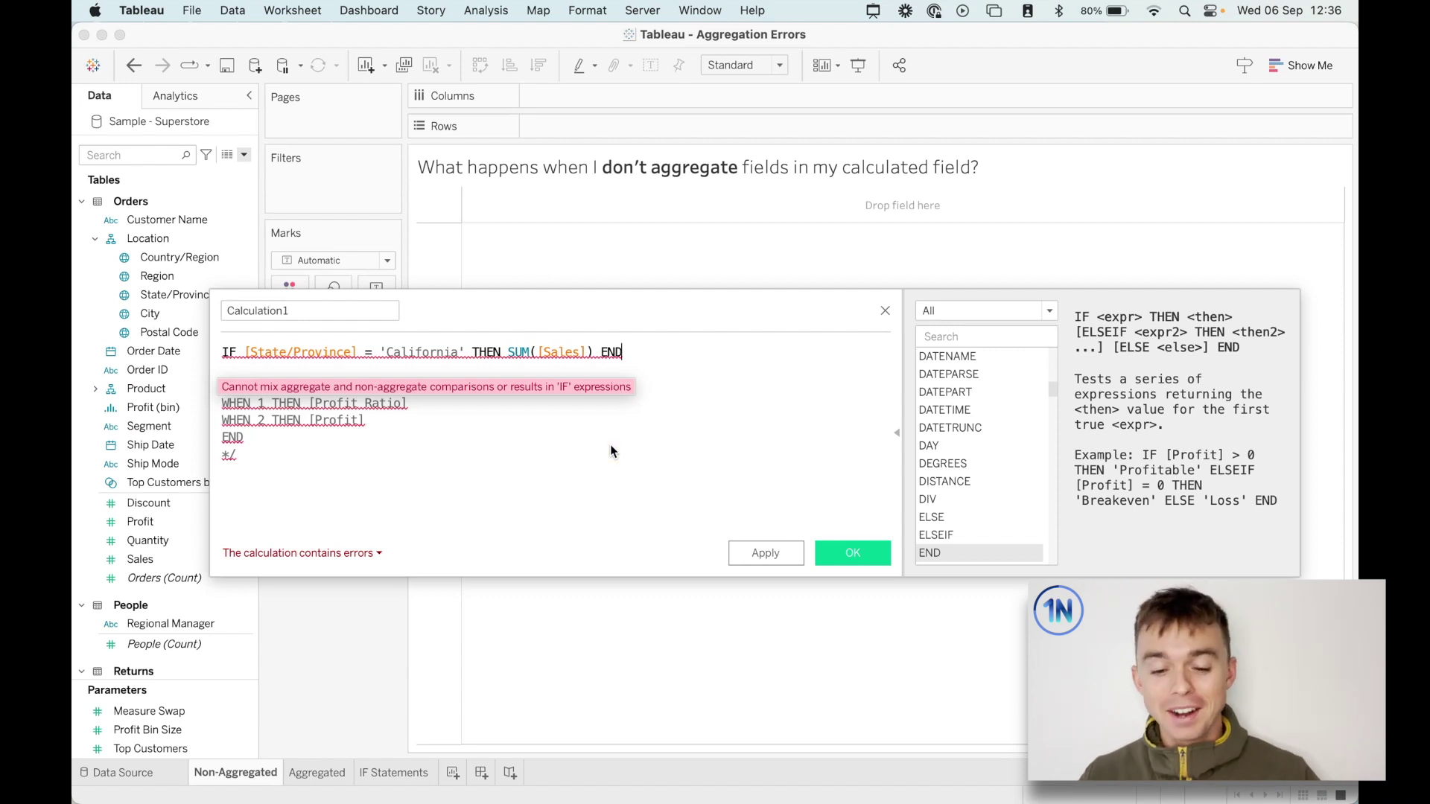
click(650, 354)
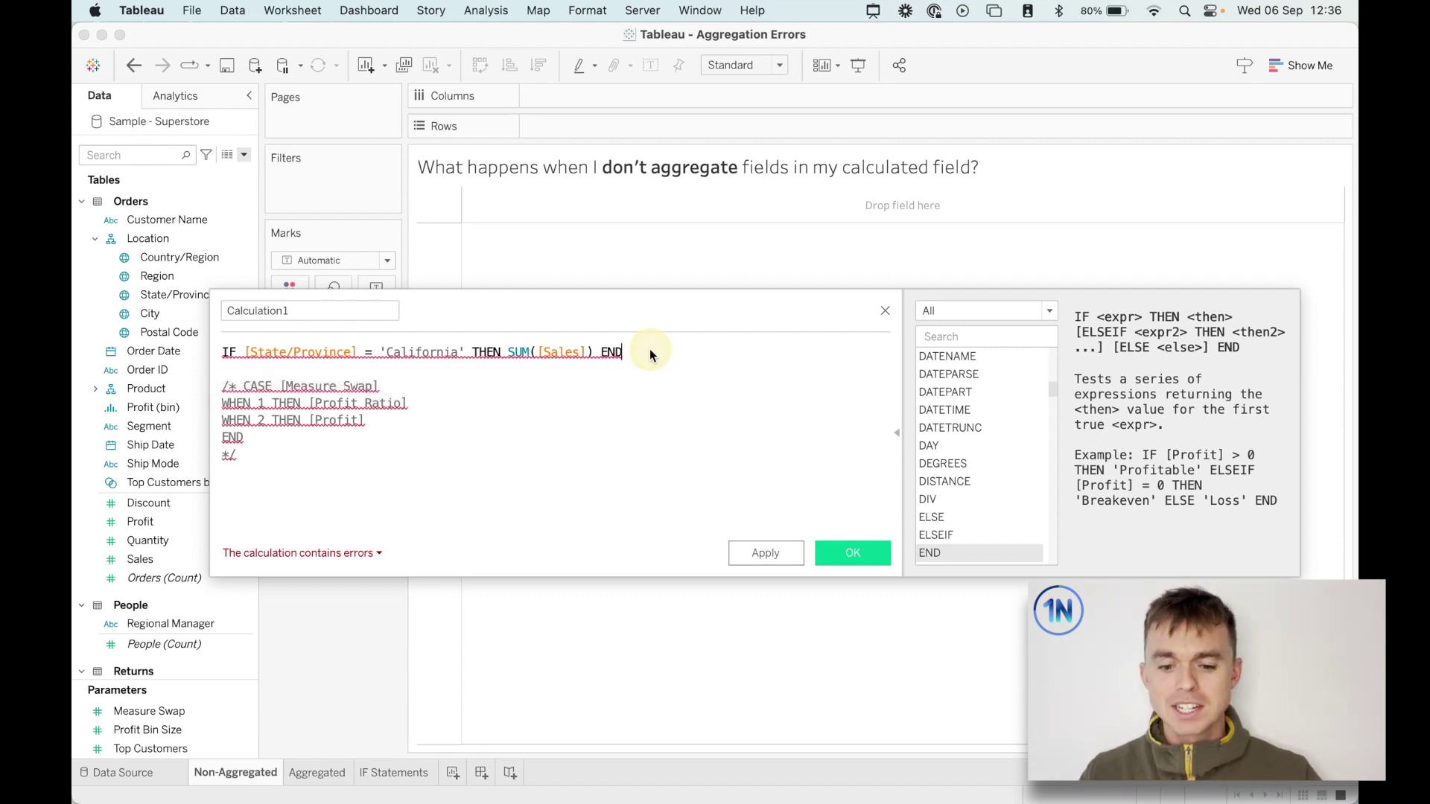
Replace the IF line with the uncommented CASE block, check its error, and close without saving.
drag(649, 354, 227, 357)
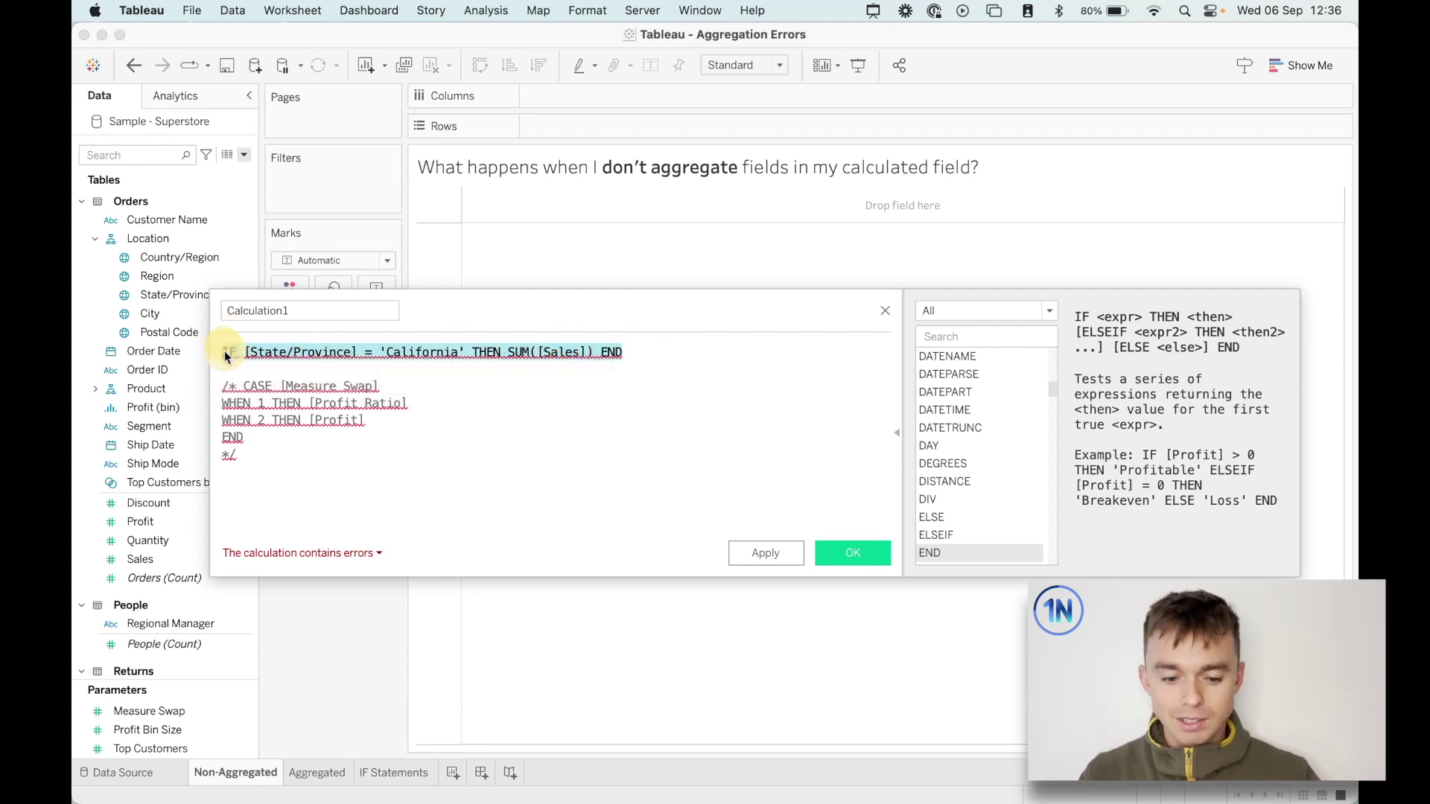
click(239, 387)
shift+click(202, 354)
key(BackSpace)
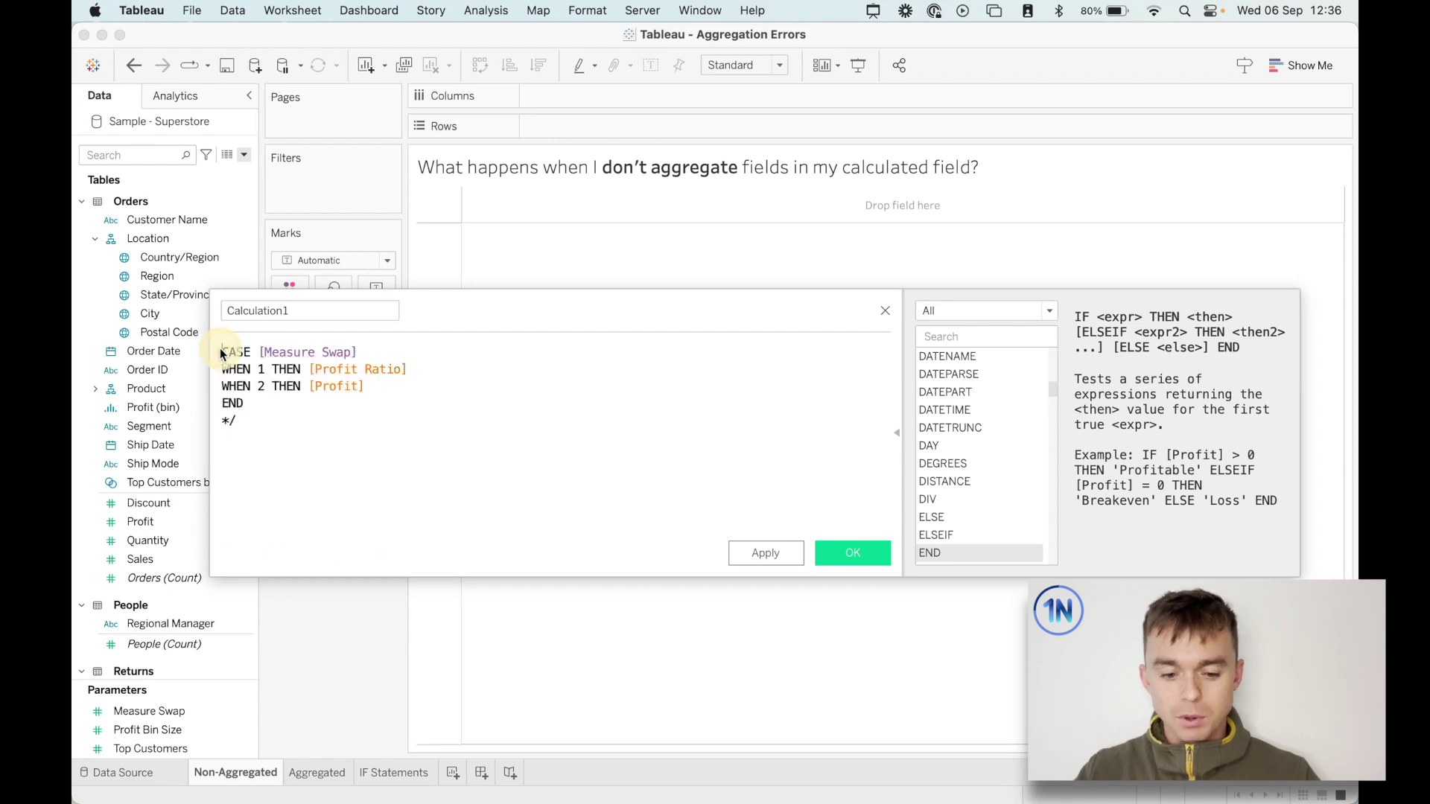
click(243, 422)
key(BackSpace)
key(BackSpace)
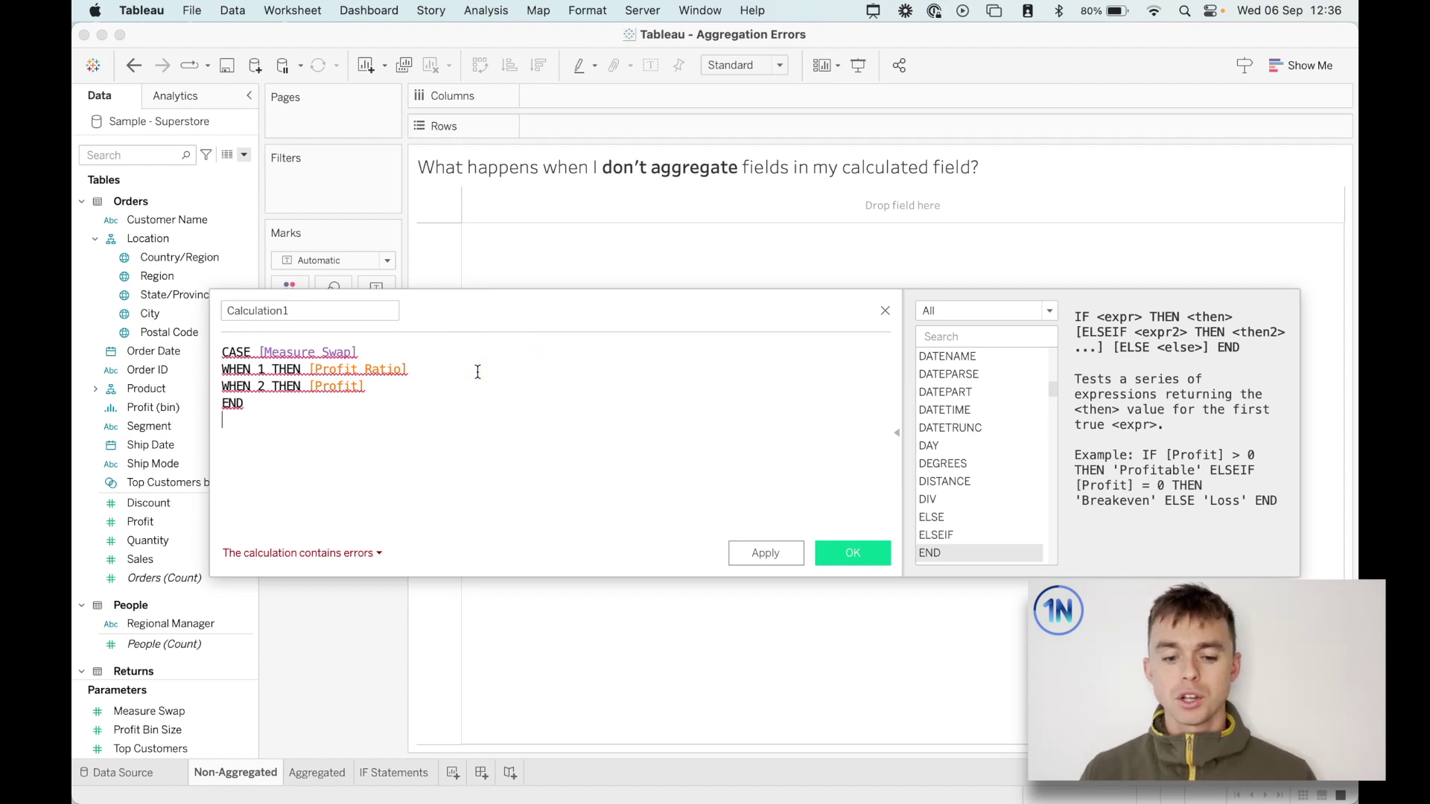
click(342, 553)
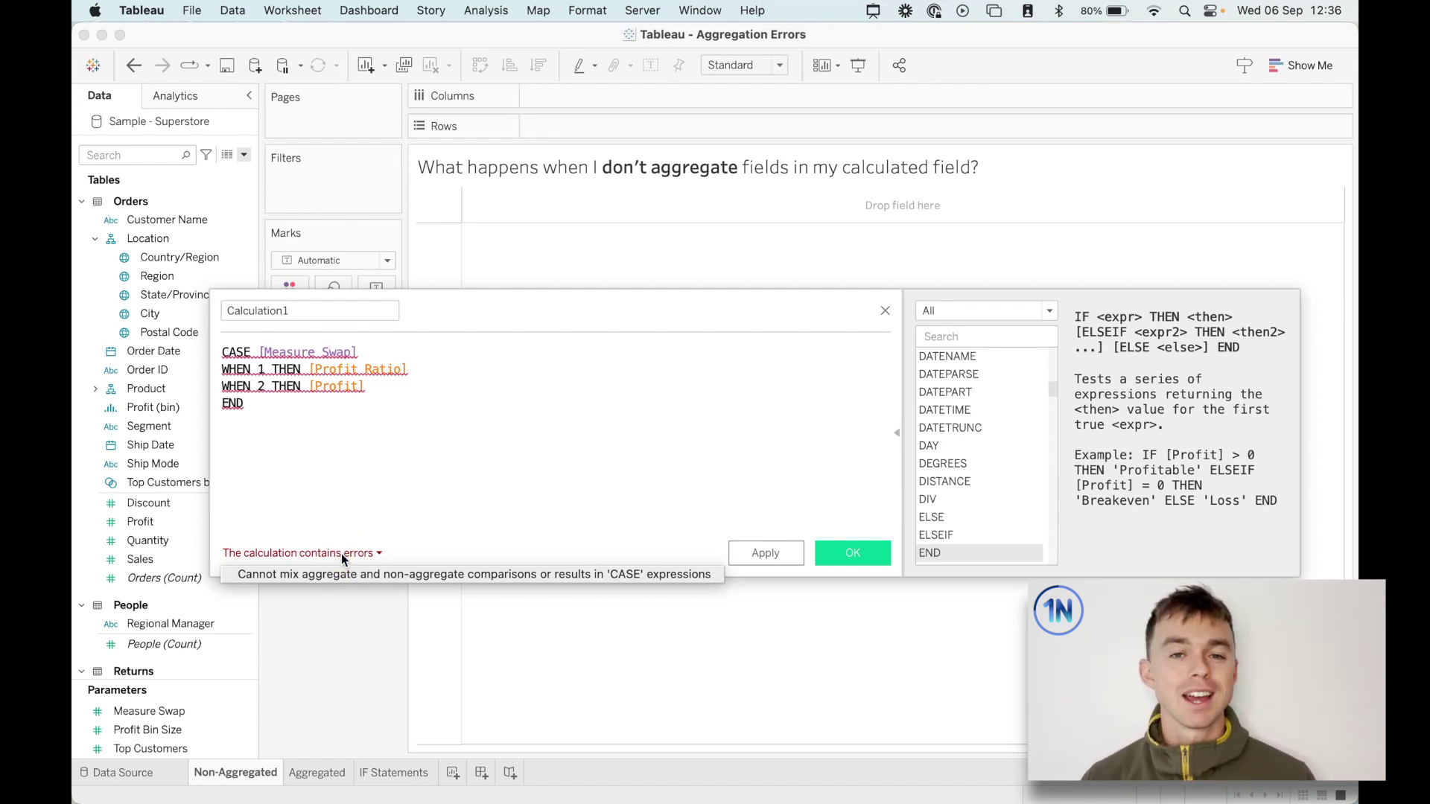
click(885, 311)
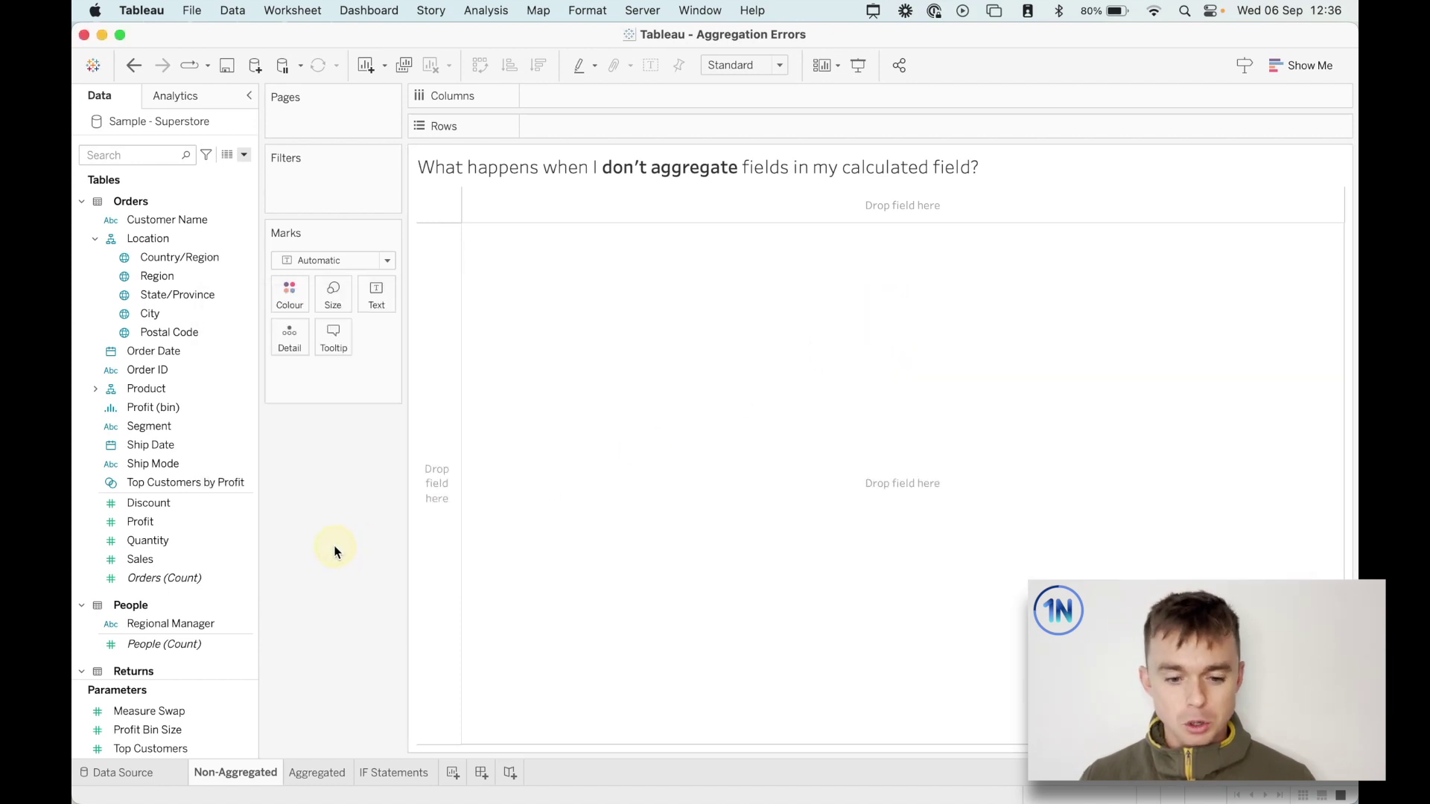
Create a calculated field named 'Profit/Sales' with the formula [Profit] / [Sales].
click(243, 155)
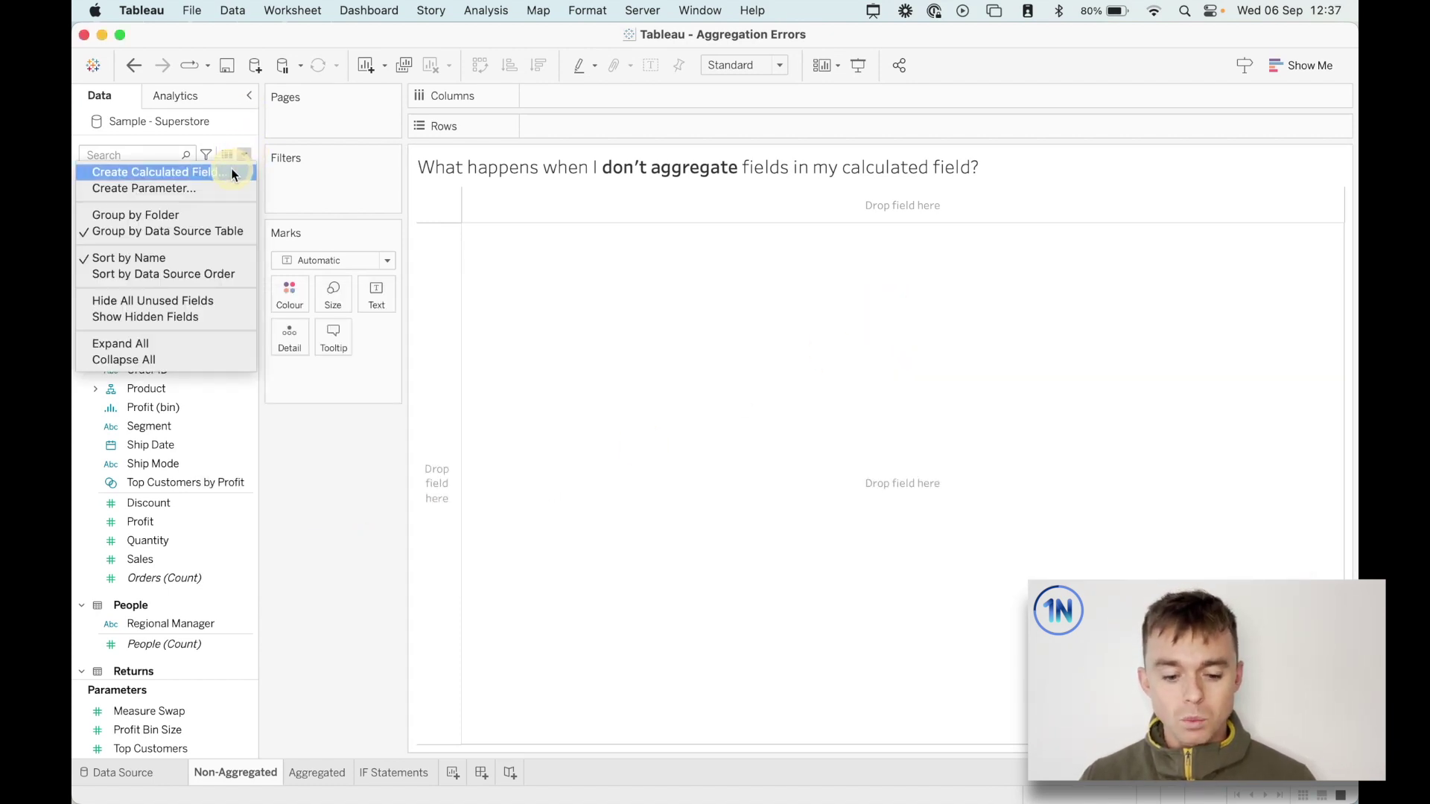
click(232, 172)
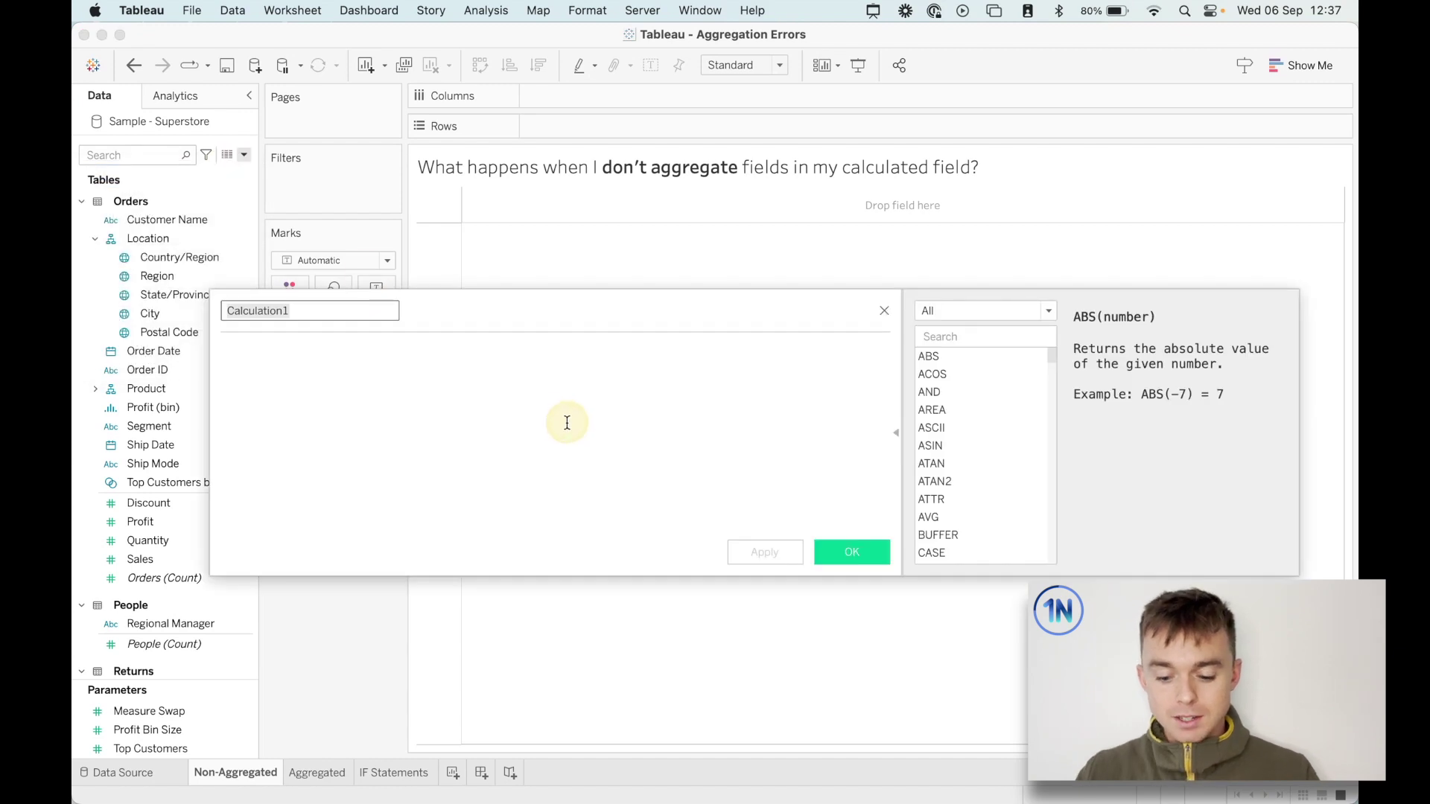
text(Profit/ )
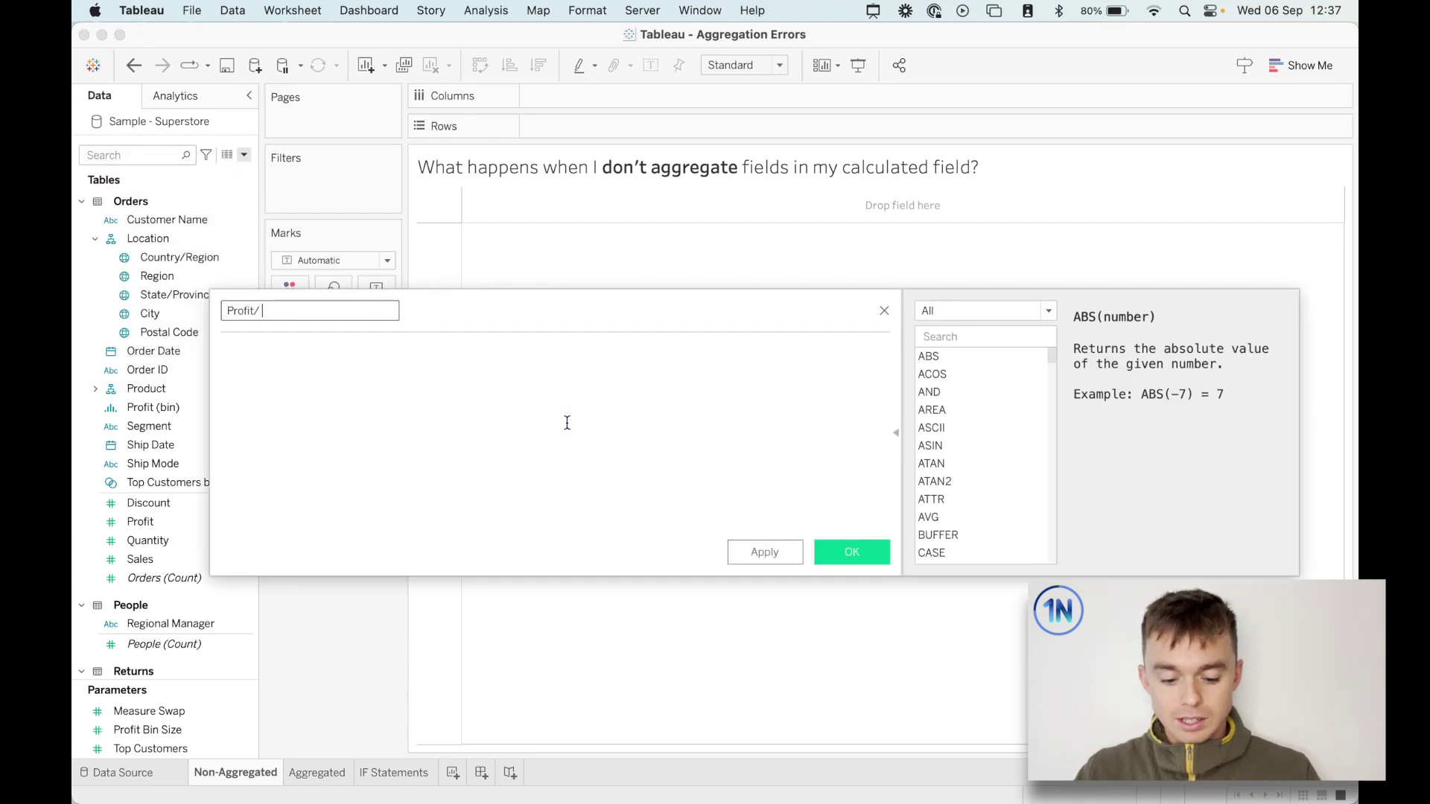
text(Sales)
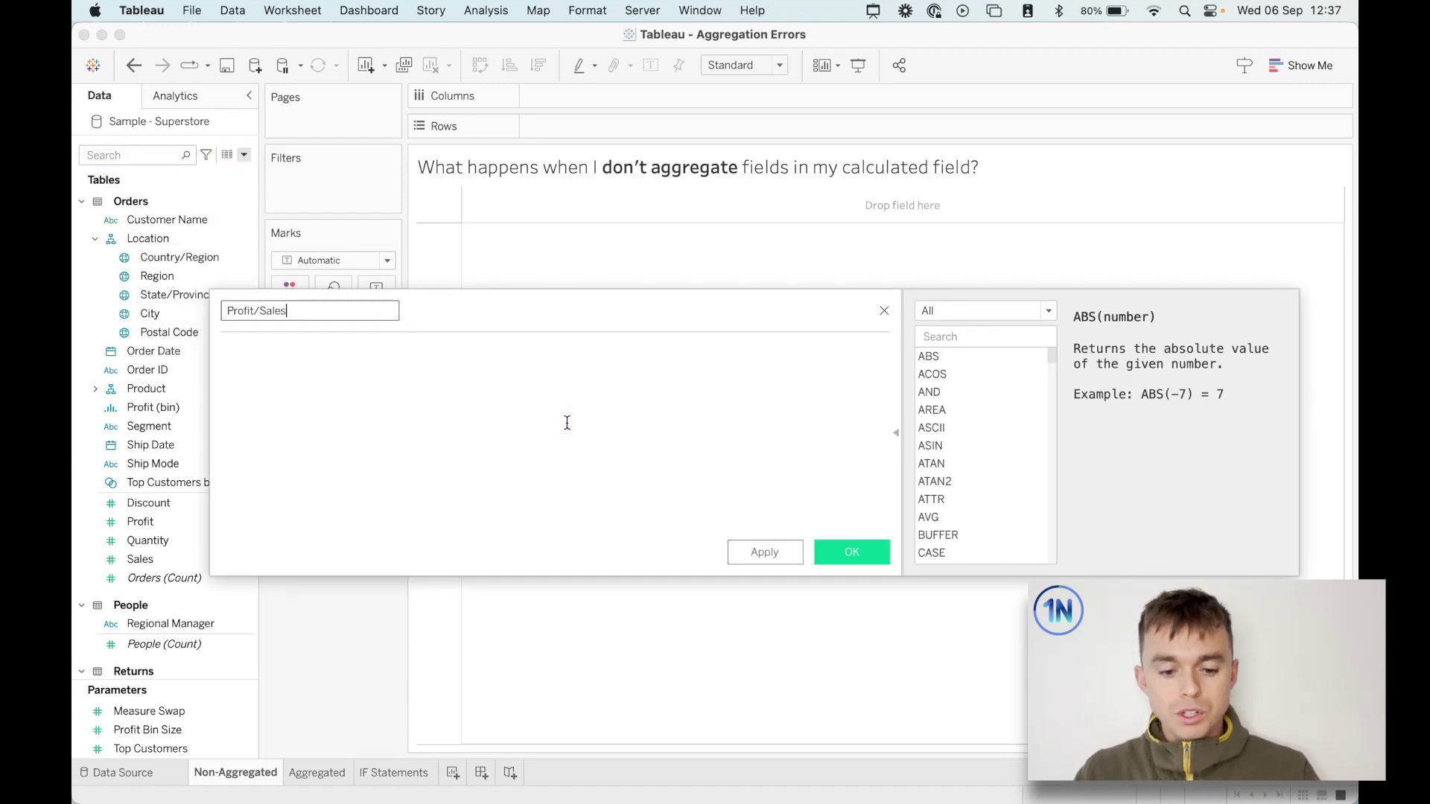
key(Tab)
text(Prof)
key(Return)
key(Return)
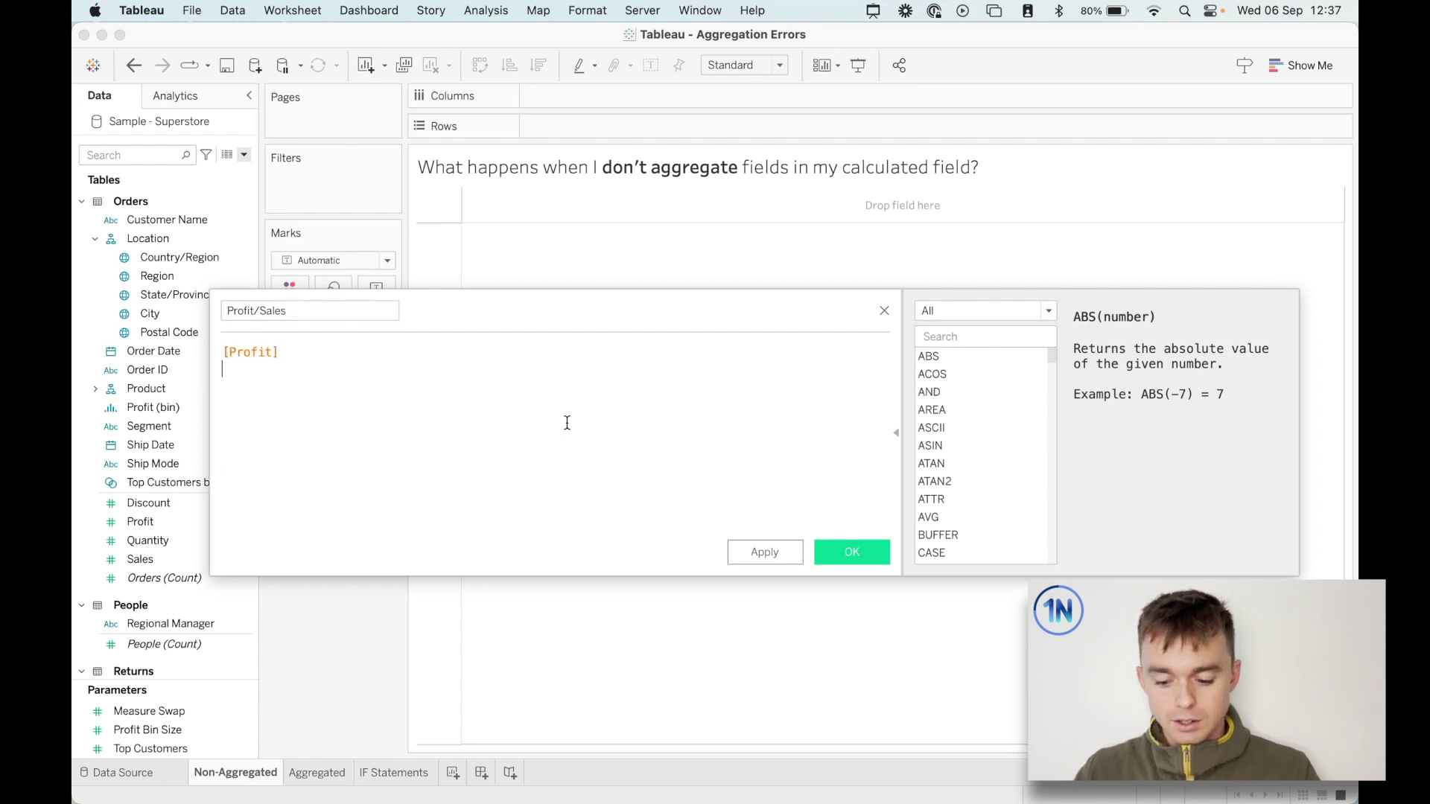
text(/)
key(Return)
text(S)
key(Return)
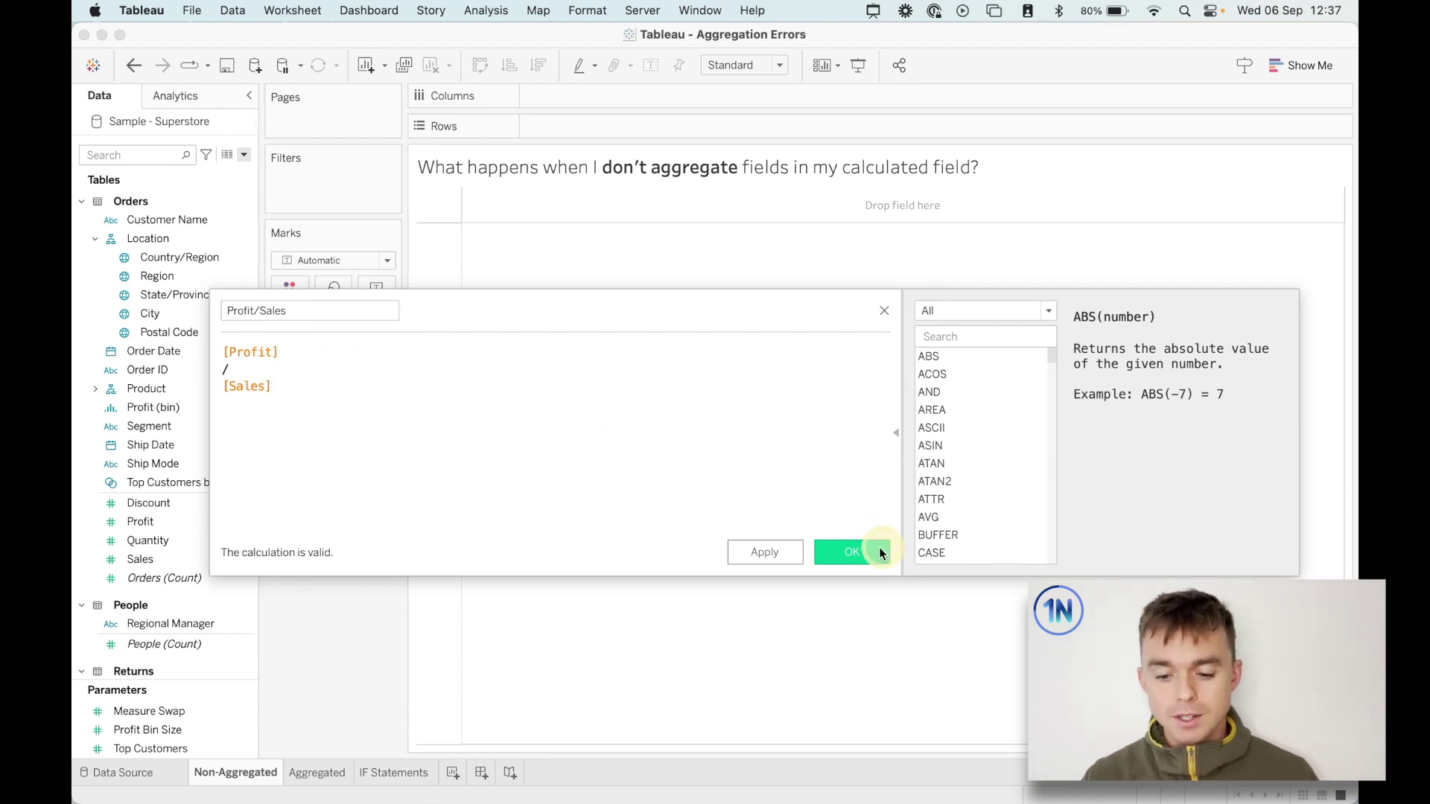
Save Profit/Sales, show its summed value 1 246 as text, and open the Data Source page.
click(876, 550)
drag(158, 538, 375, 295)
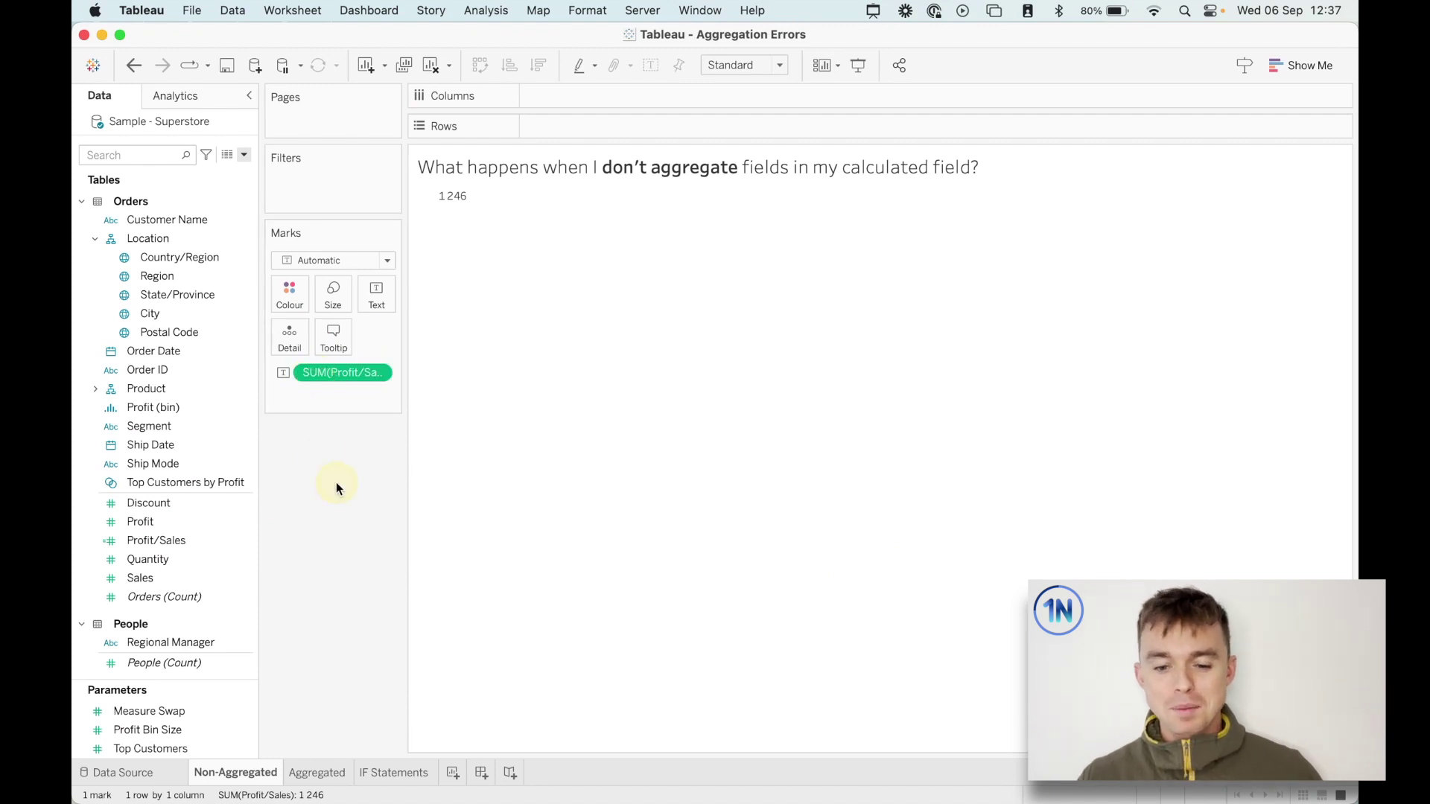
click(162, 774)
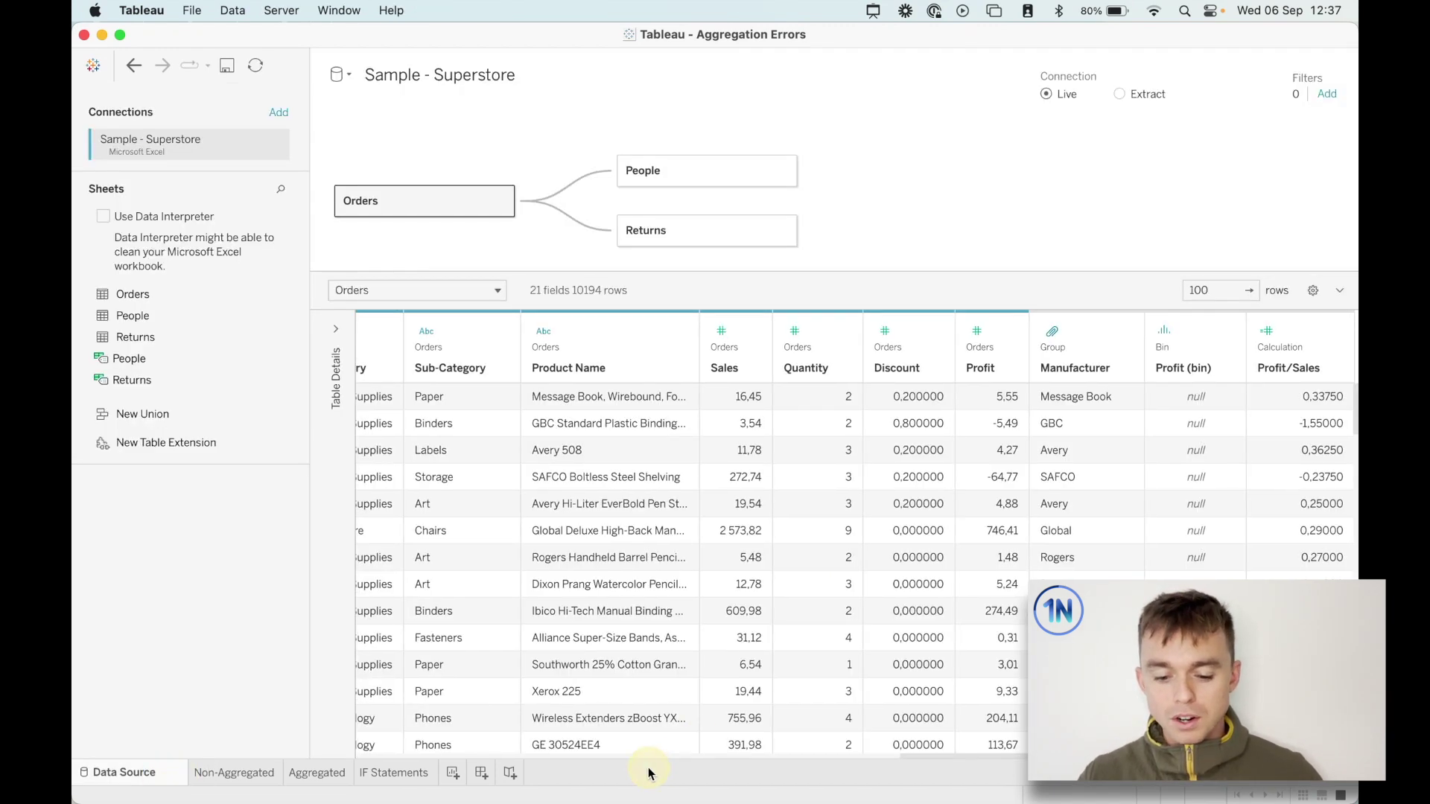
Compare the first row's Profit 5,55, Sales 16,45 and Profit/Sales 0,33750, then go to the Aggregated sheet.
click(1297, 348)
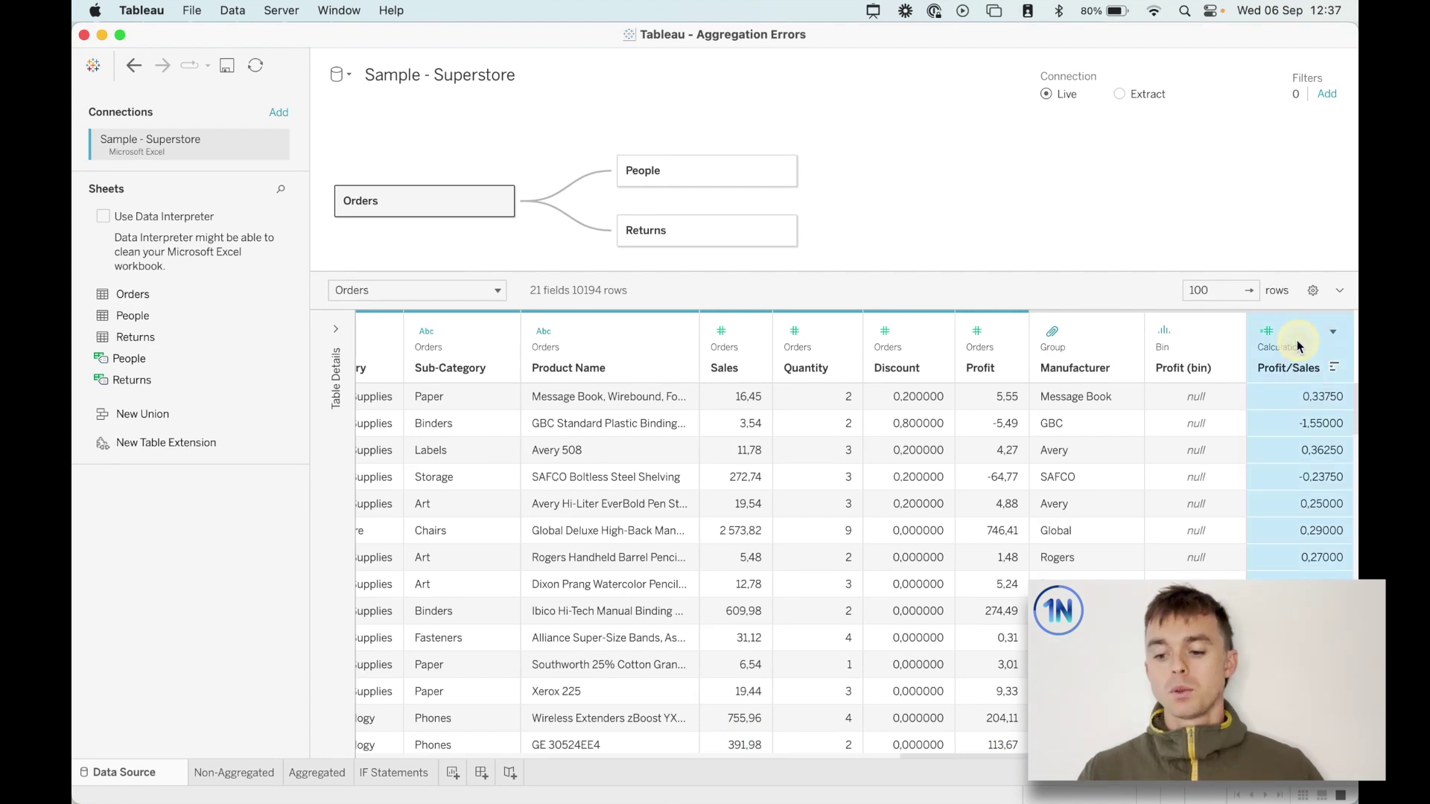
click(1279, 396)
click(1275, 365)
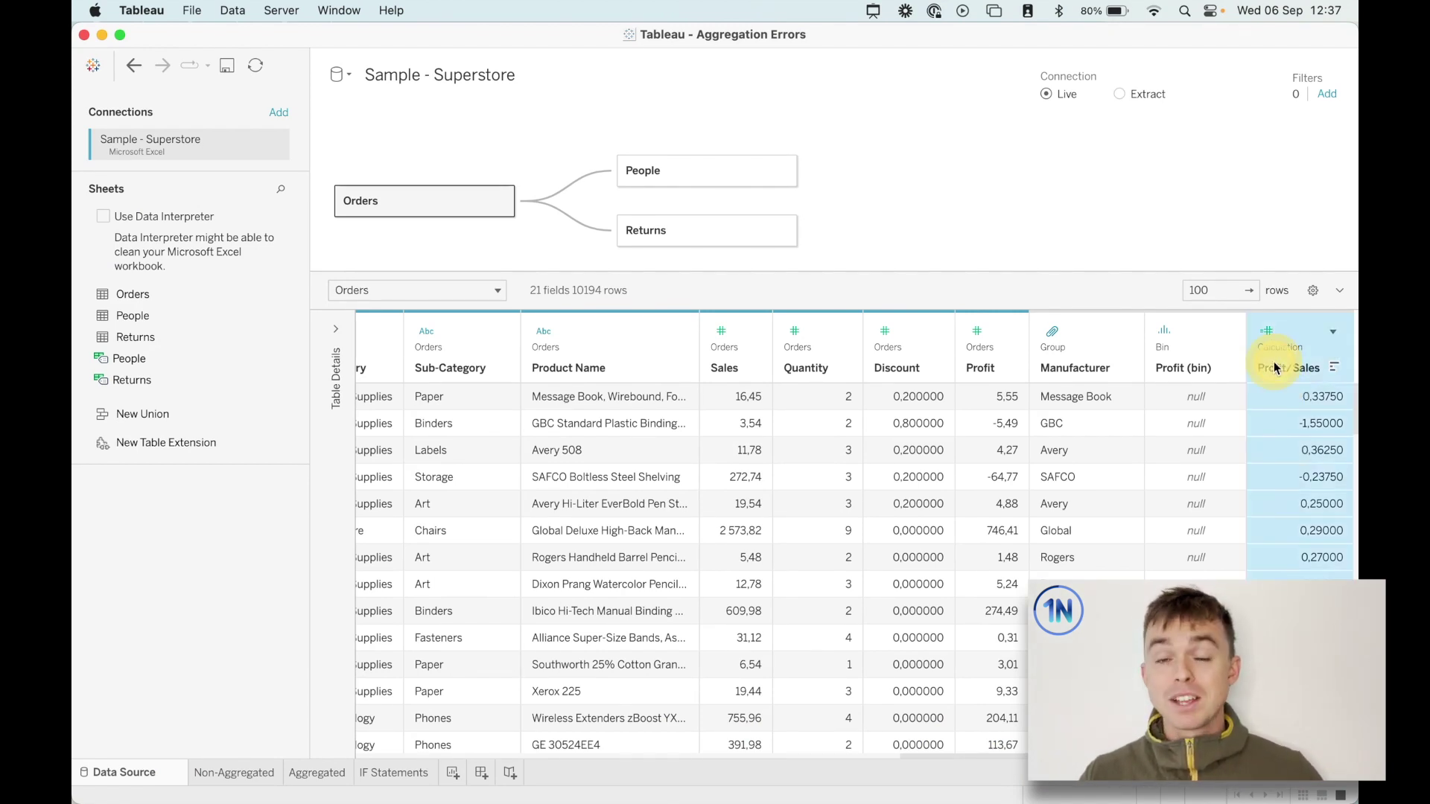
click(1270, 401)
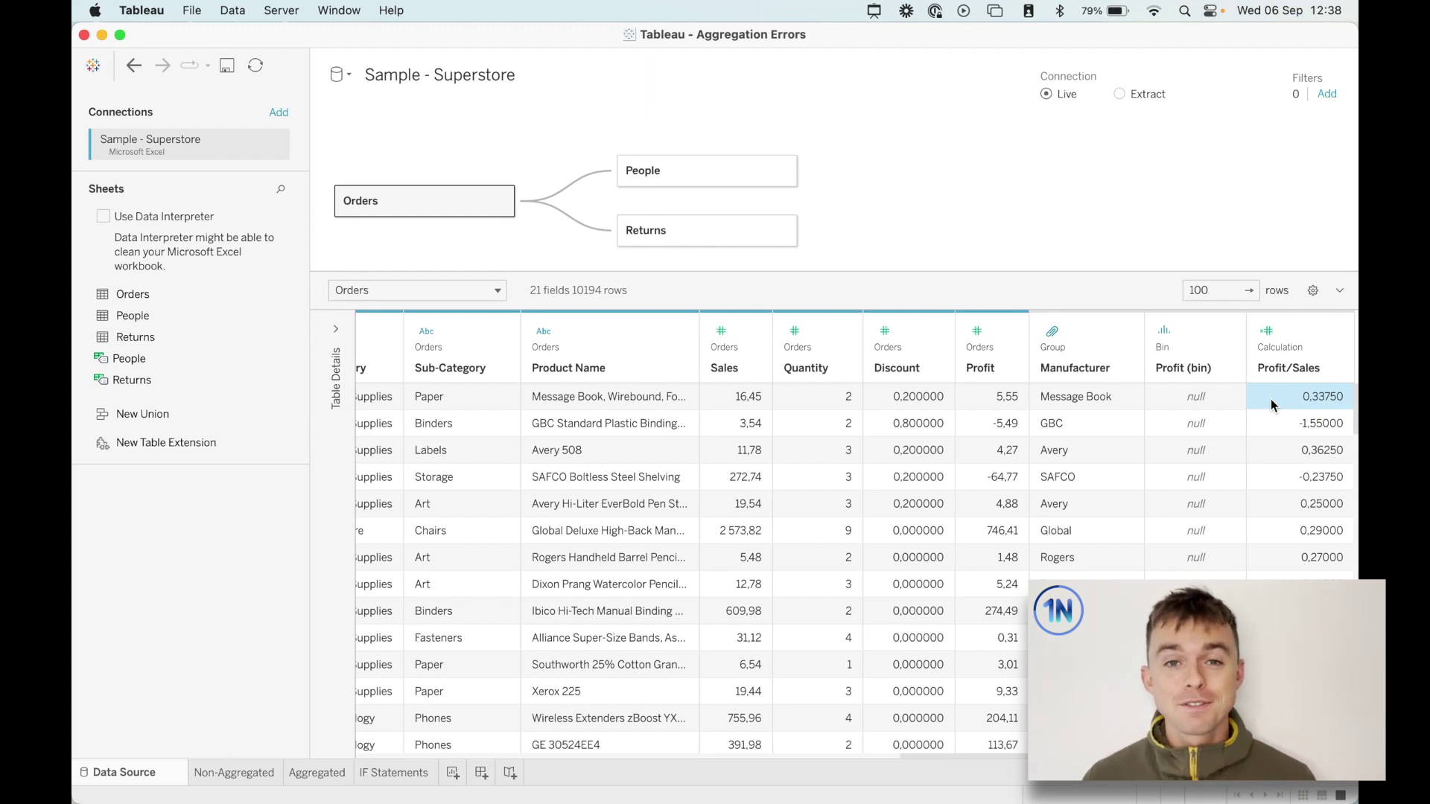
click(985, 402)
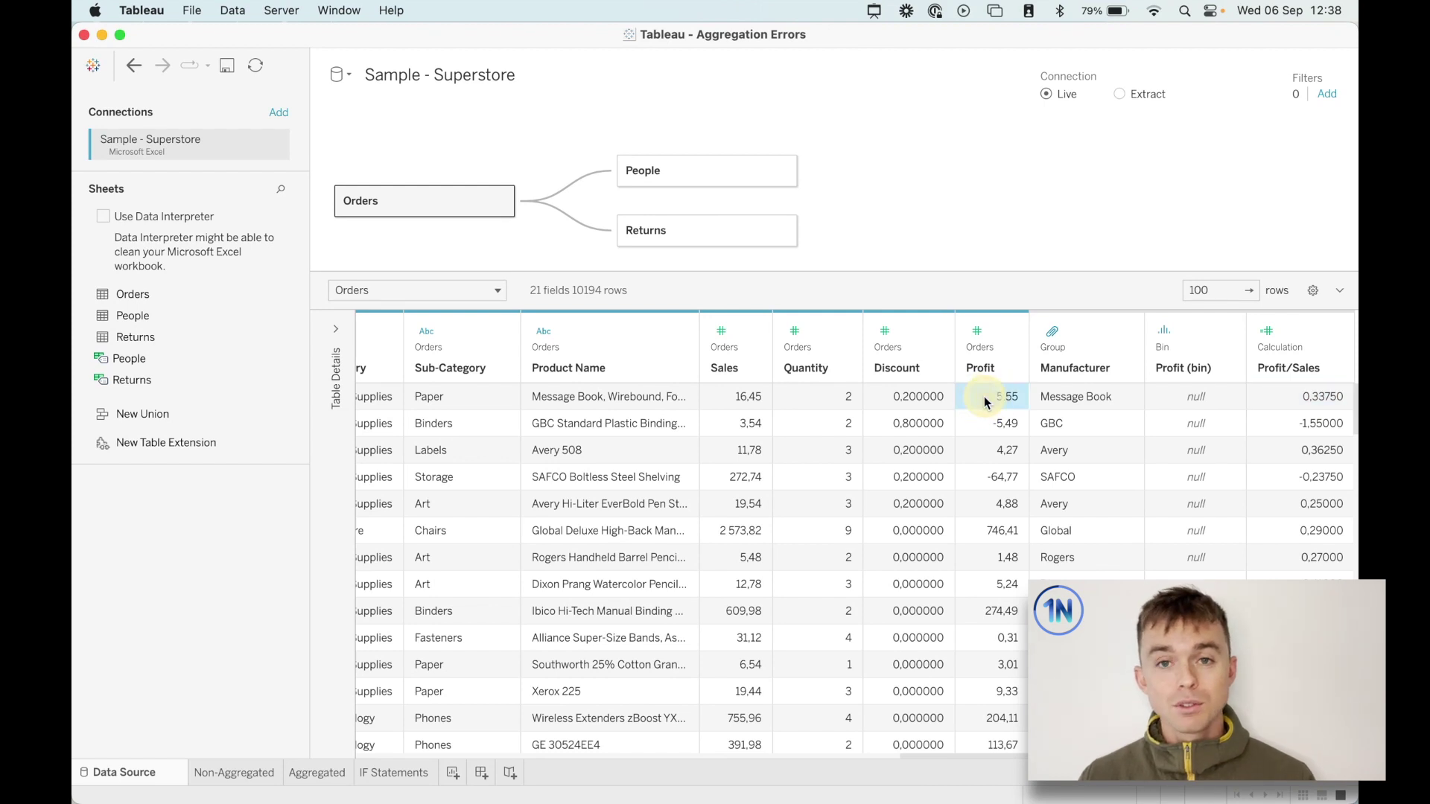
click(748, 396)
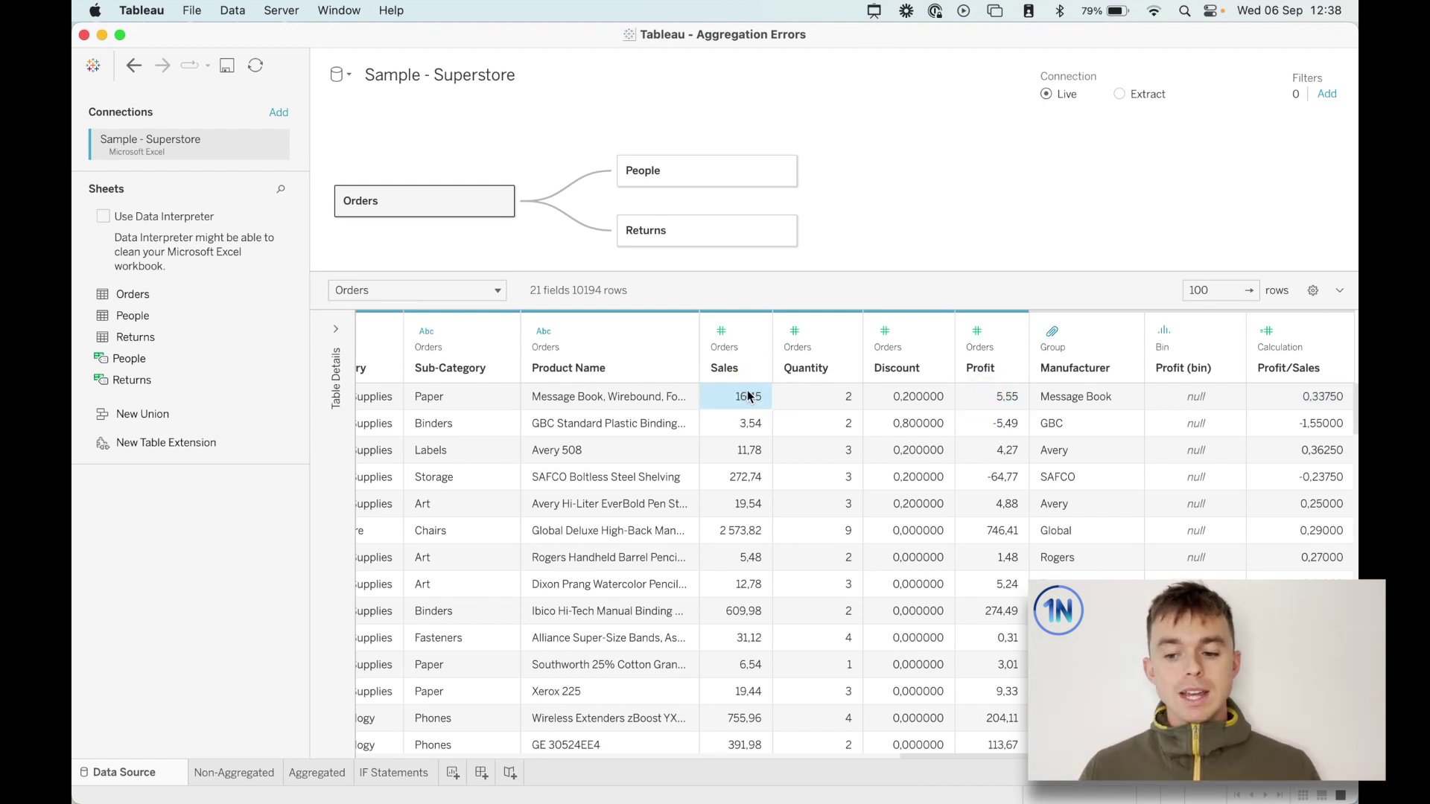
click(1270, 403)
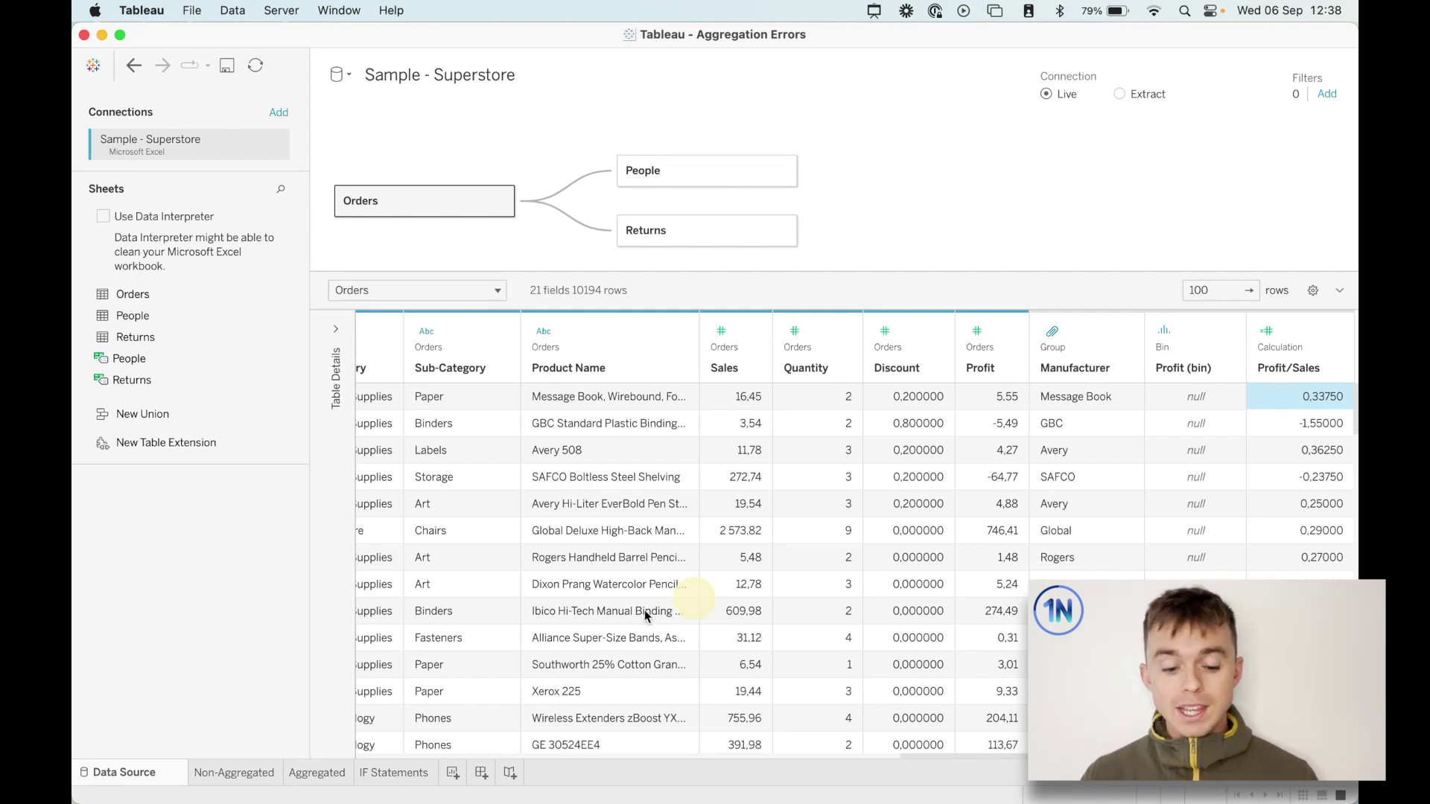
click(316, 774)
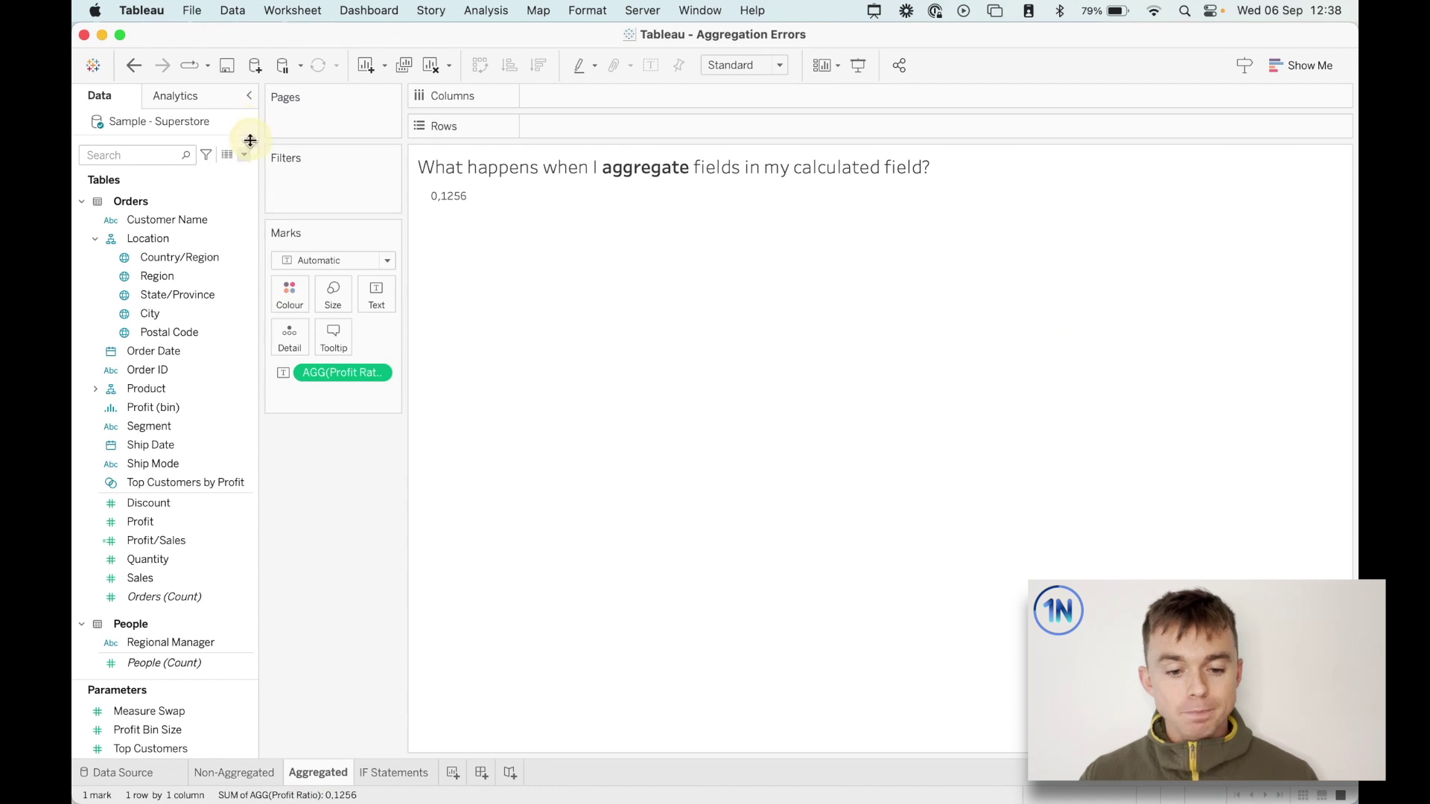
Remove Profit Ratio from the Aggregated view and open its calculation for editing.
drag(341, 371, 341, 478)
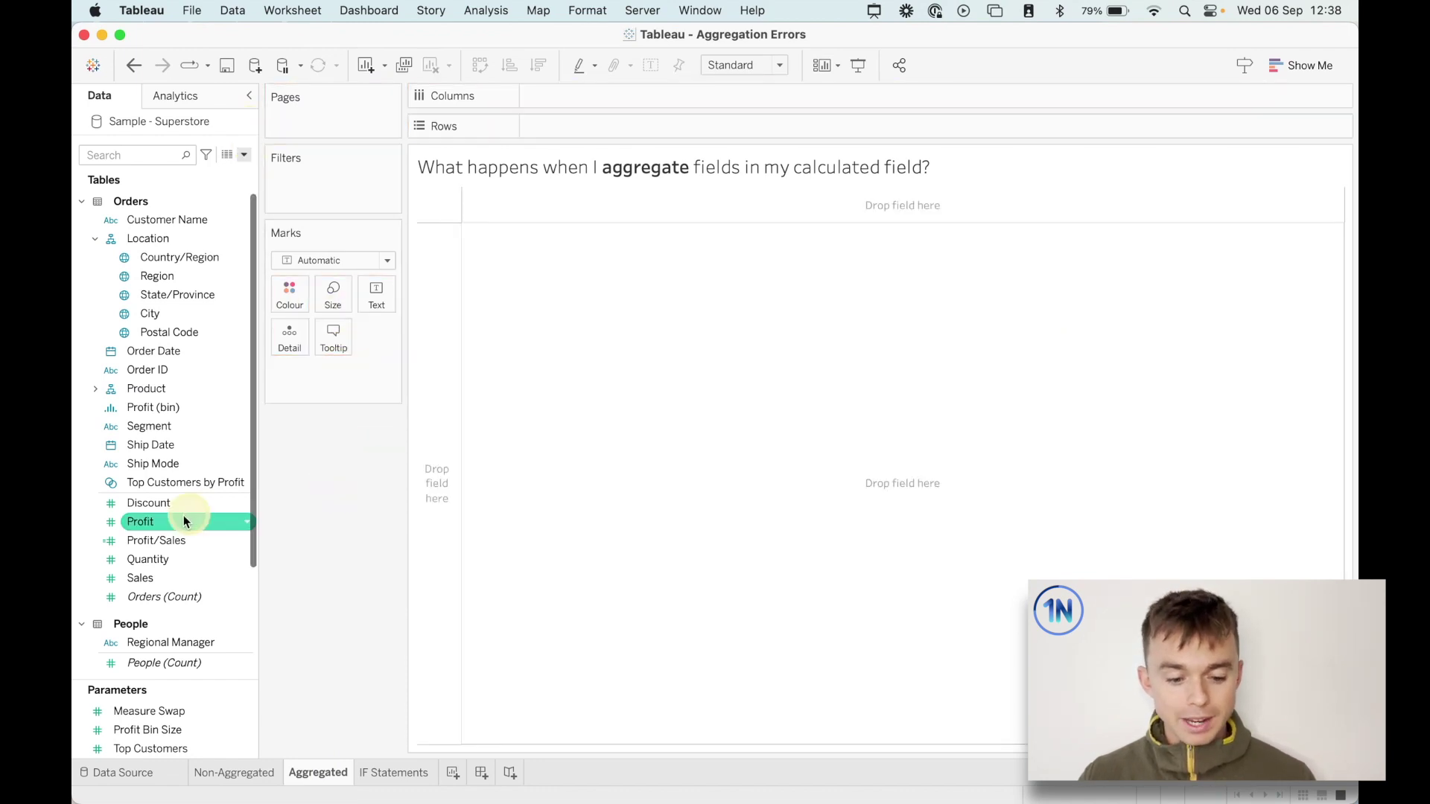
scroll(183, 515, down, 2)
right_click(167, 504)
click(314, 617)
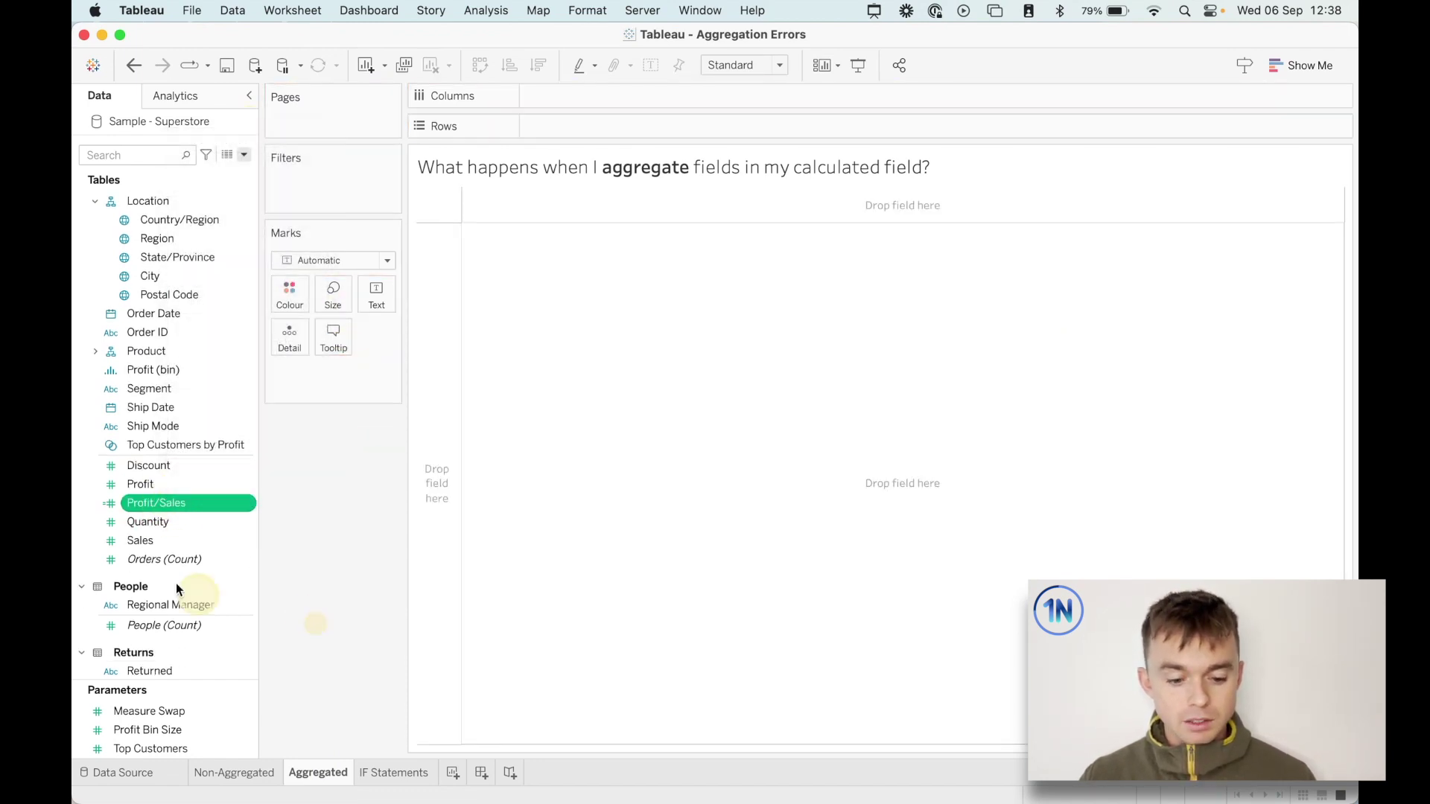
scroll(175, 584, down, 5)
click(185, 609)
right_click(184, 607)
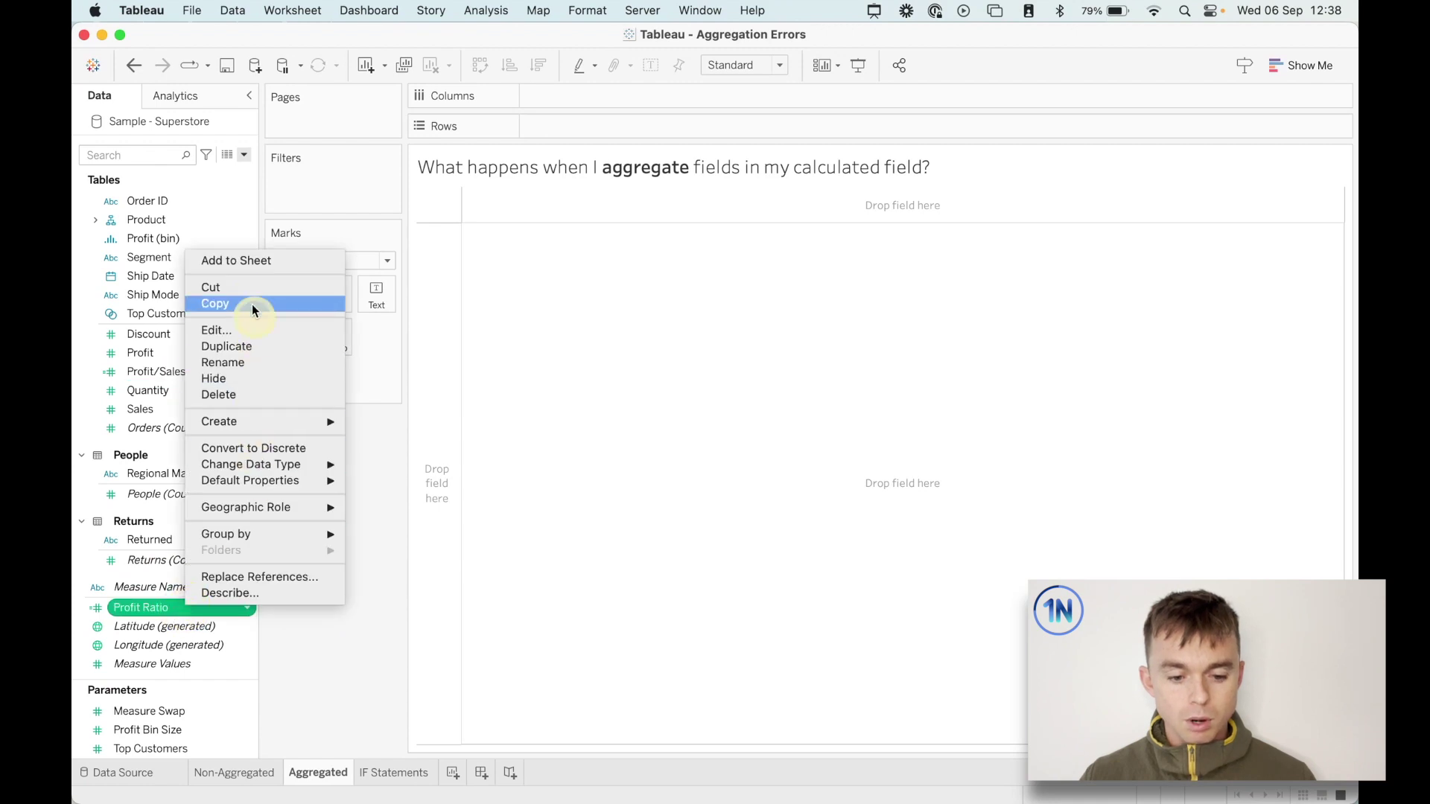
click(239, 328)
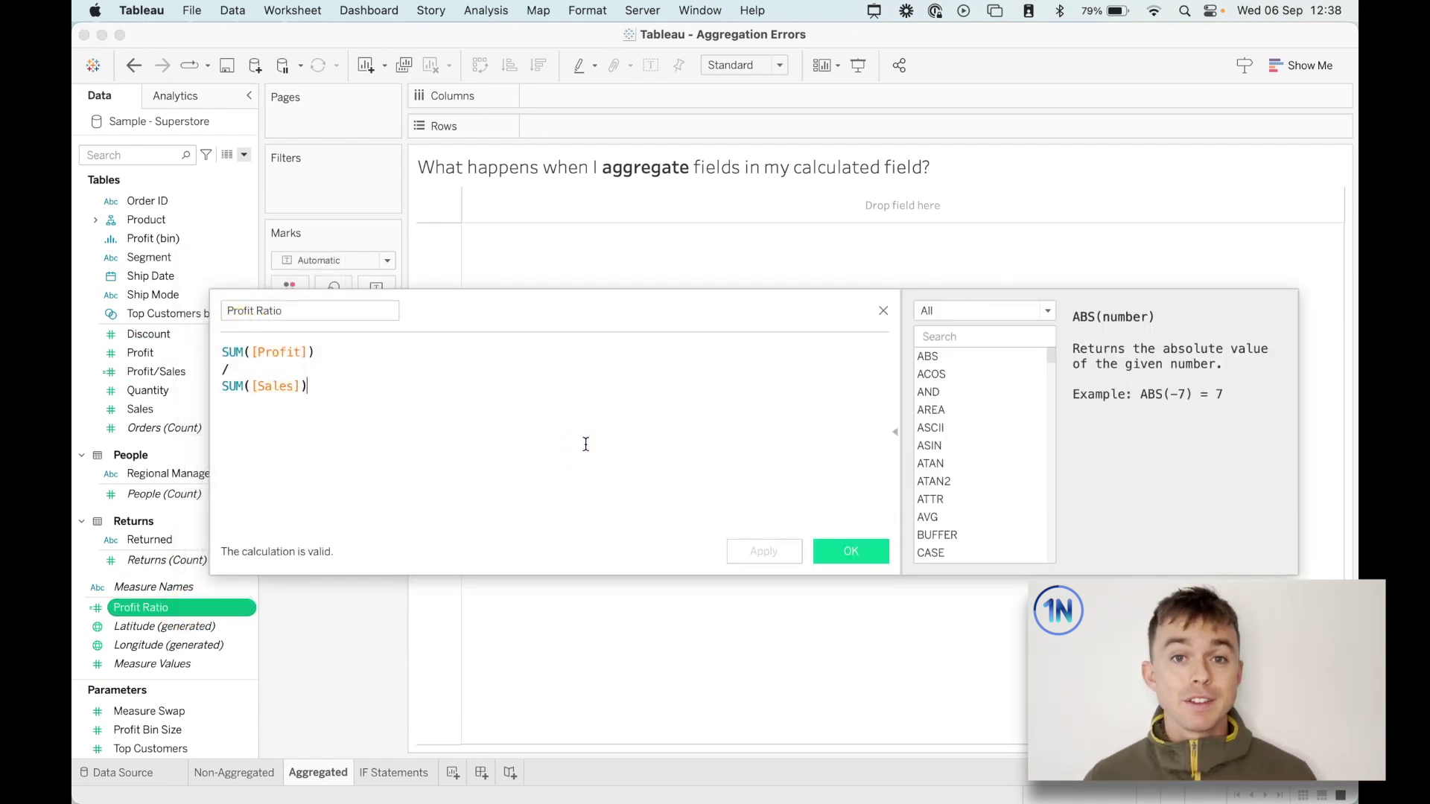
Inspect the SUM([Profit]) / SUM([Sales]) formula, highlighting [Profit], then close it unchanged.
click(355, 357)
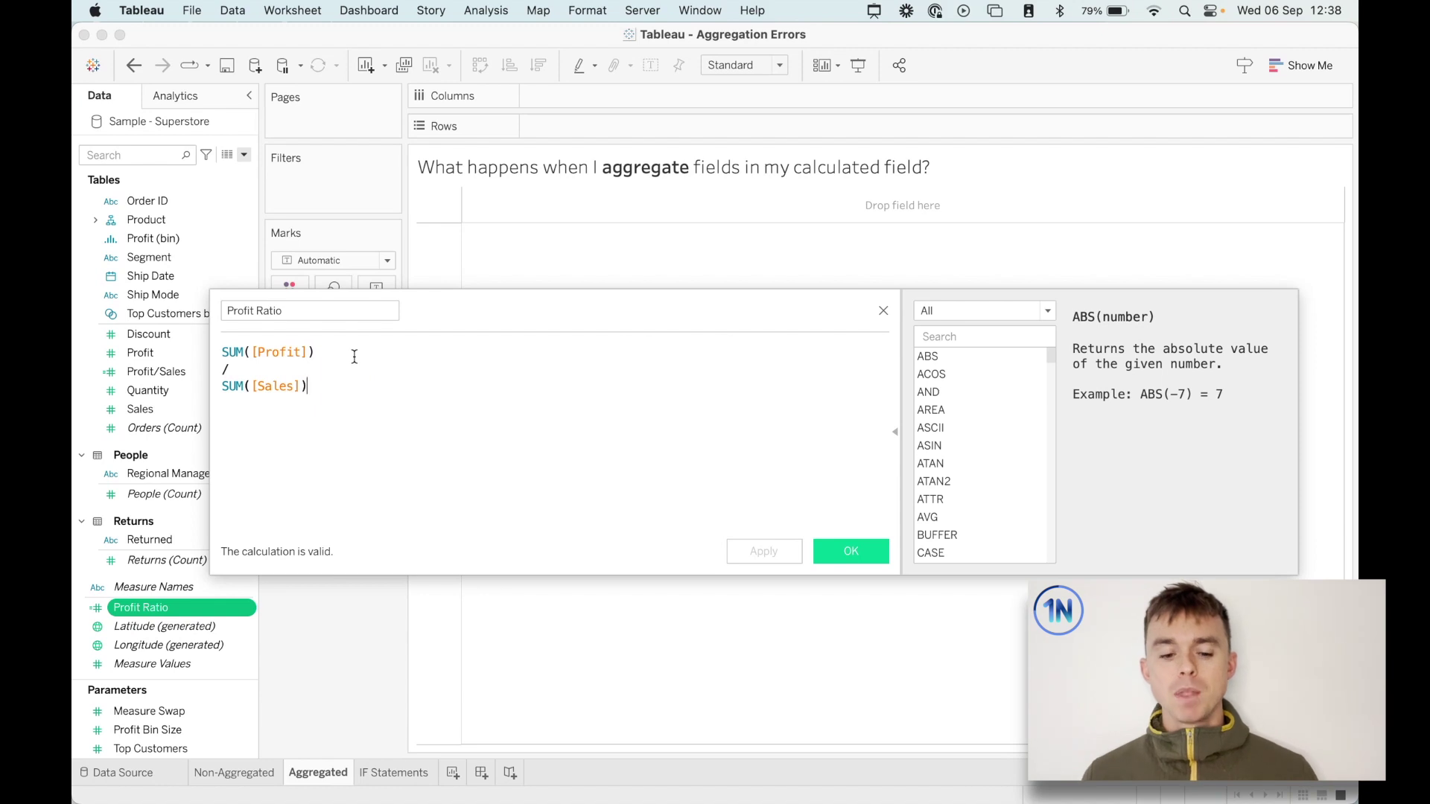
click(355, 357)
click(359, 347)
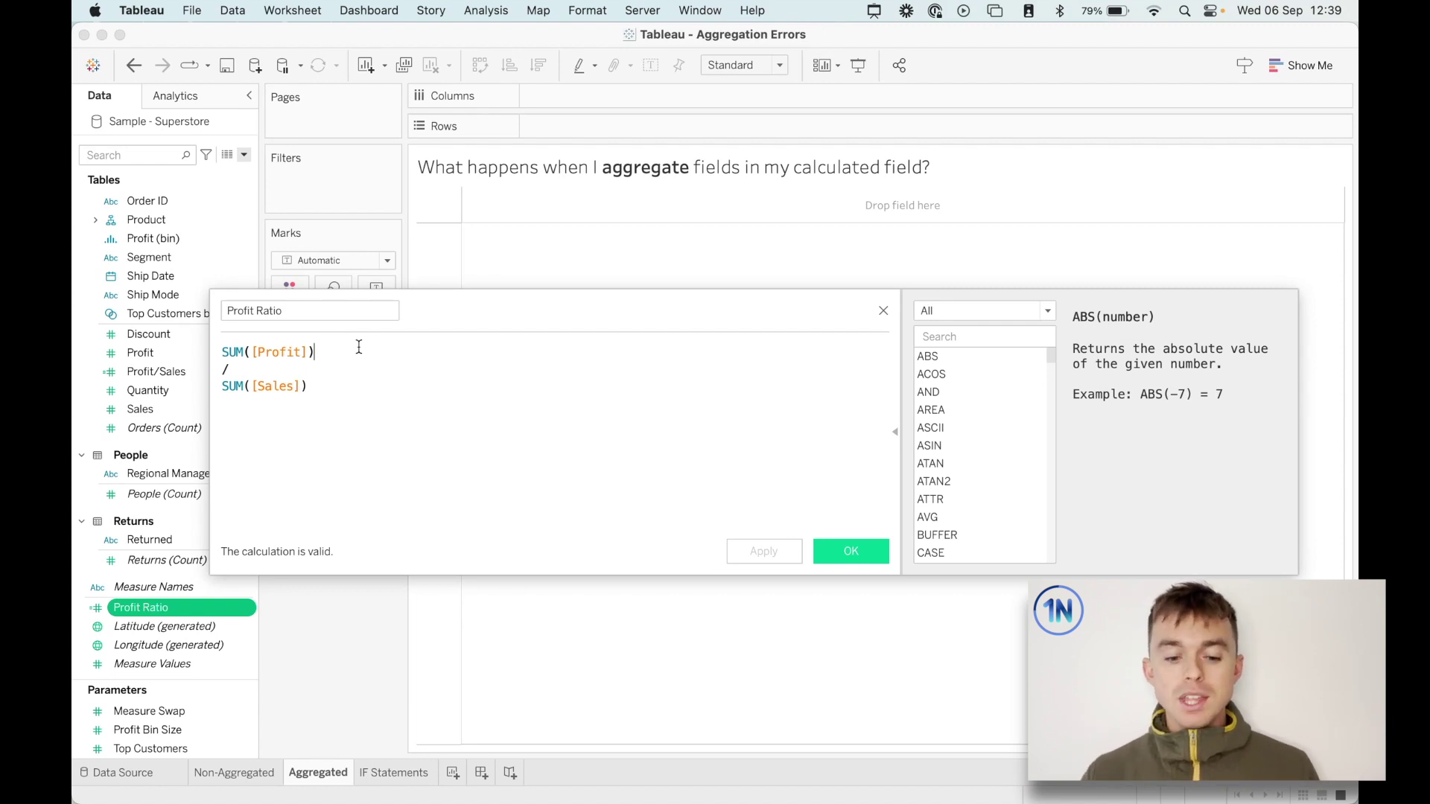
click(345, 350)
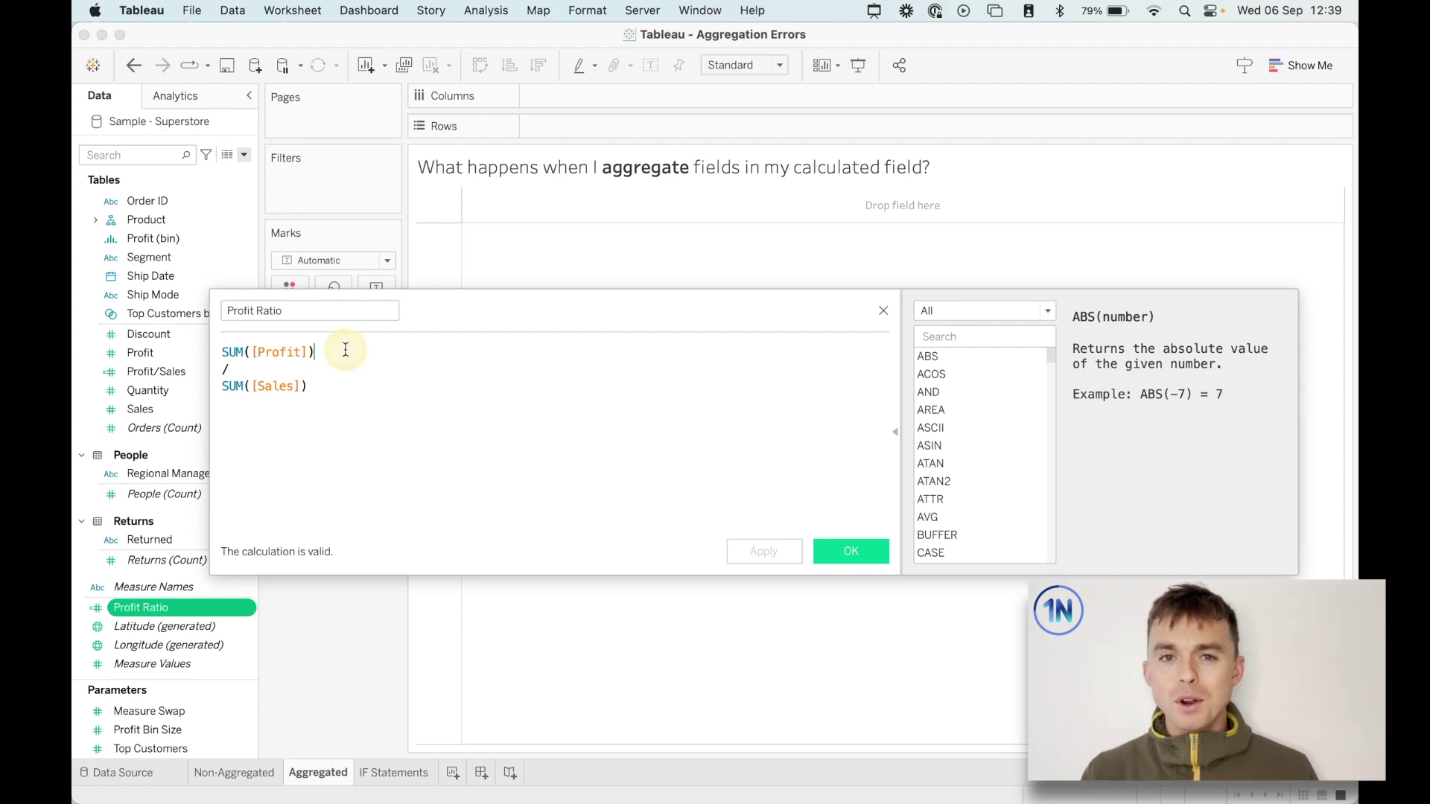
drag(316, 352, 381, 395)
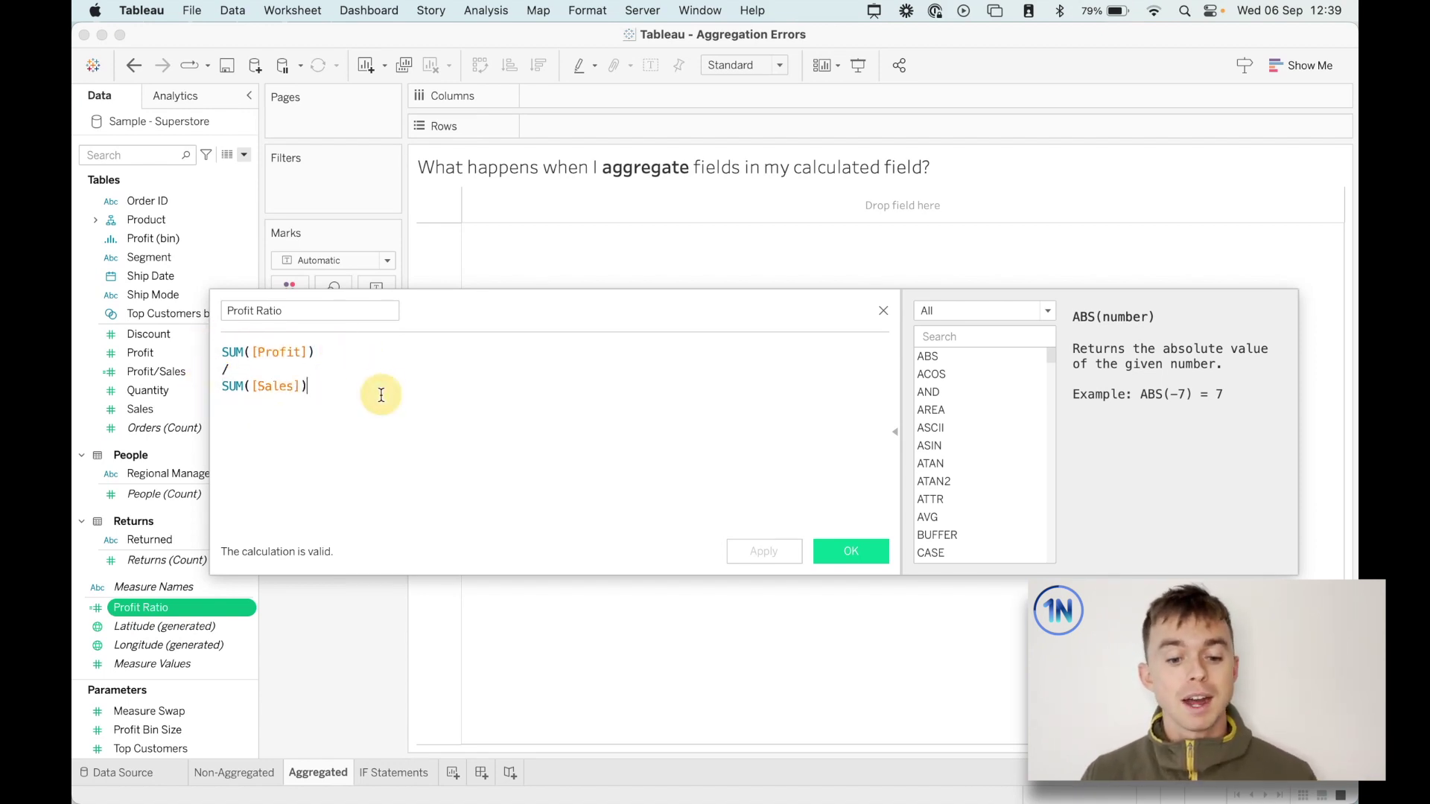
click(884, 311)
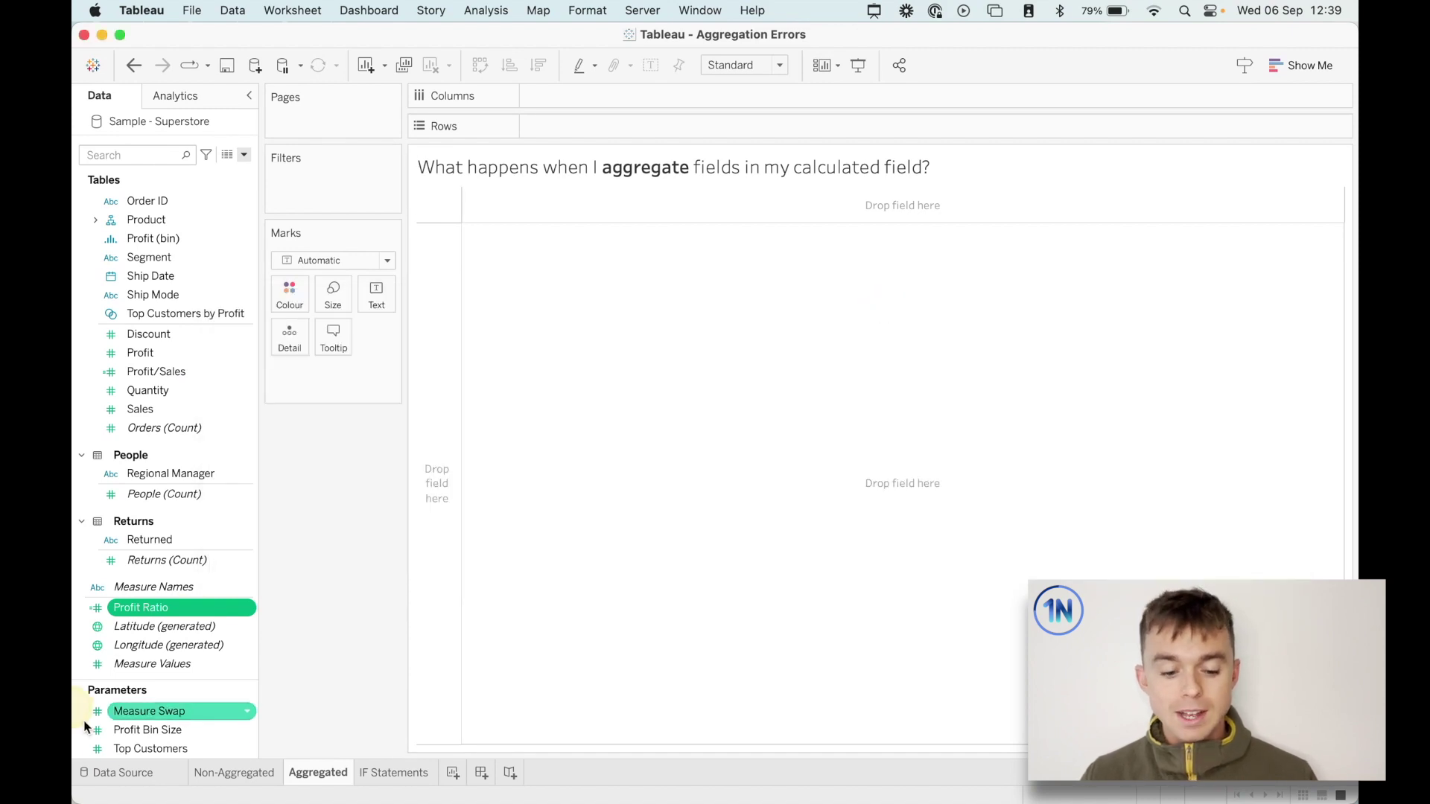
Switch to the Data Source page to view the Orders table rows.
click(119, 772)
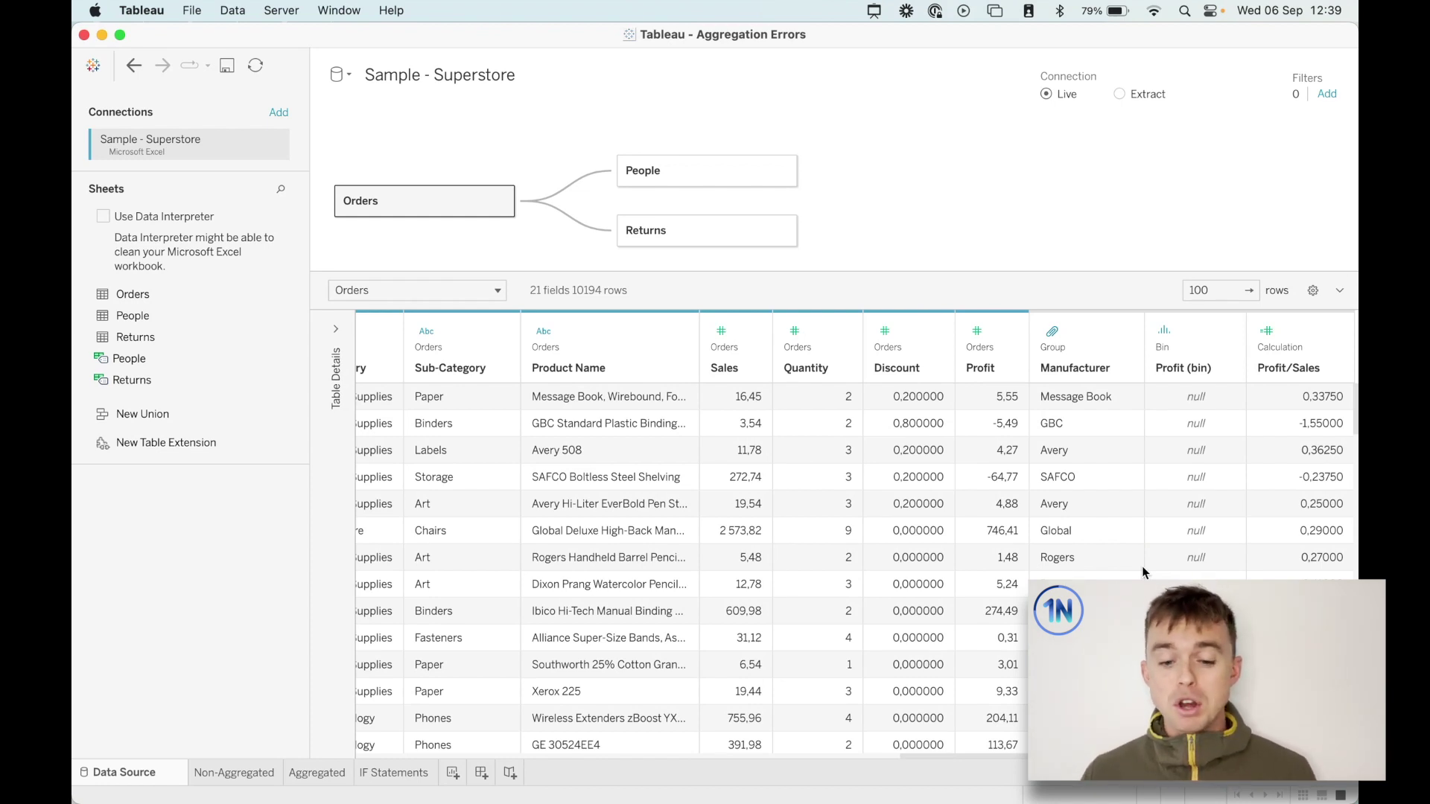
Put Profit Ratio on Text on the Aggregated sheet to show 0,1256, then move to IF Statements.
click(319, 773)
click(232, 627)
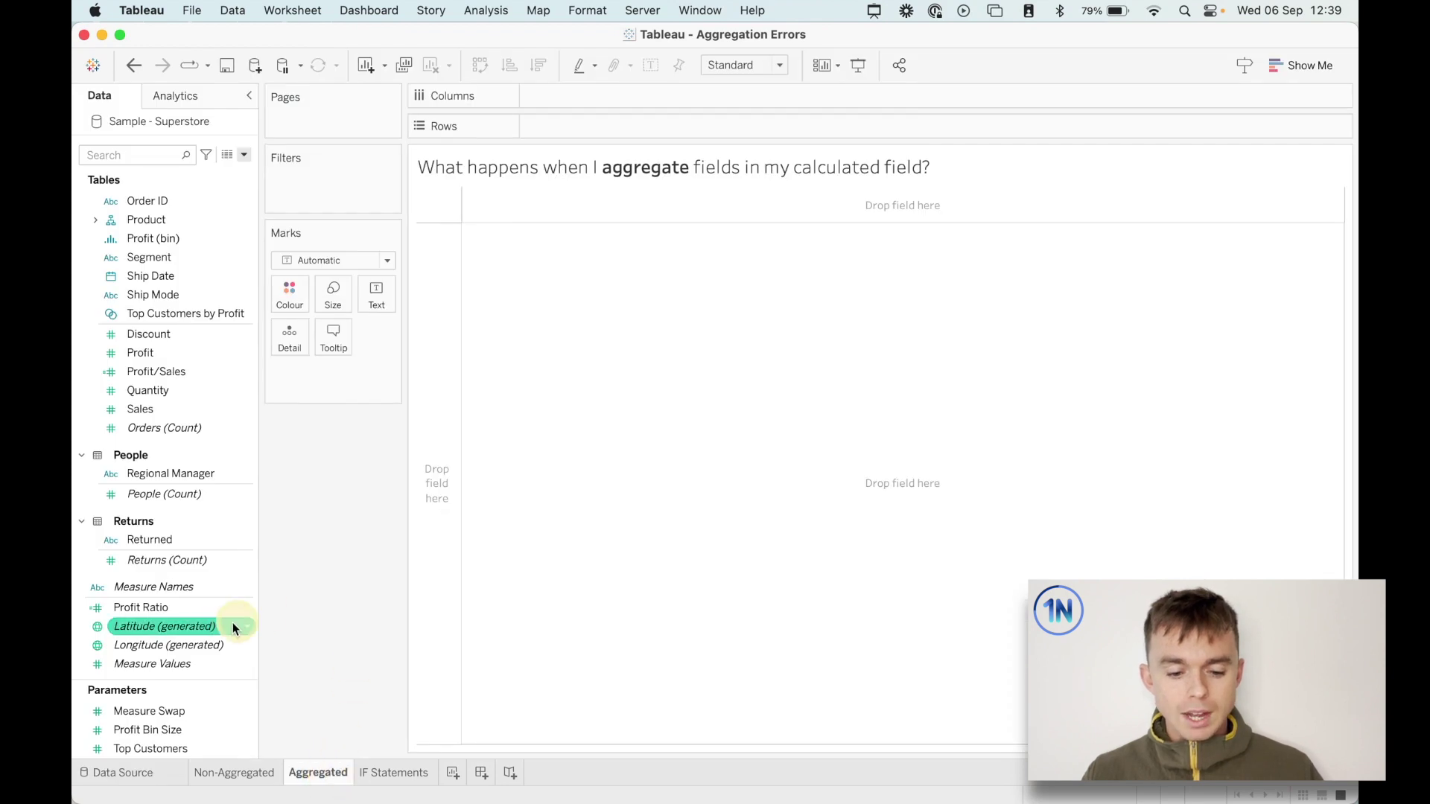
drag(186, 607, 389, 304)
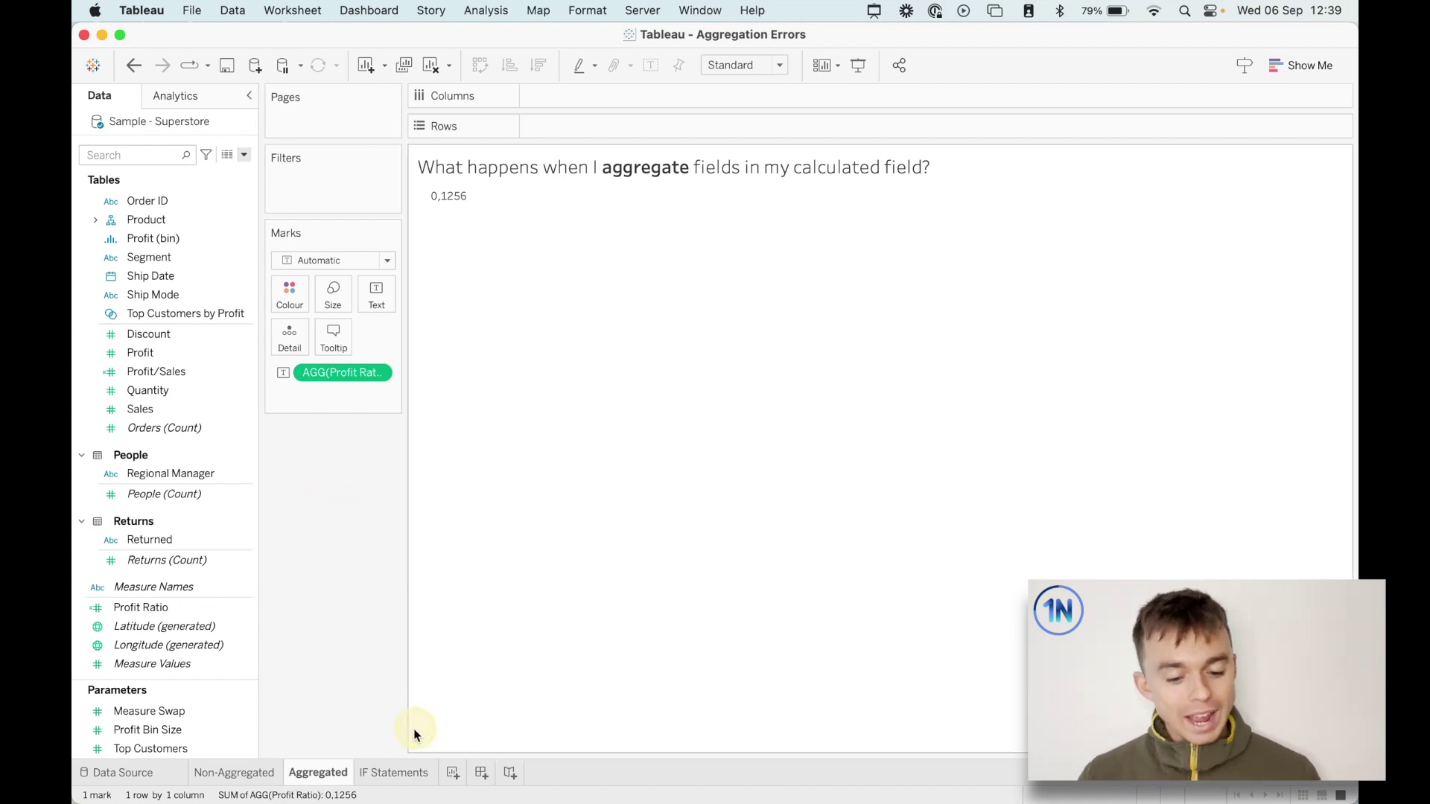
click(386, 774)
Start a new calculated field with the formula [Profit] / SUM([Sales]).
click(244, 154)
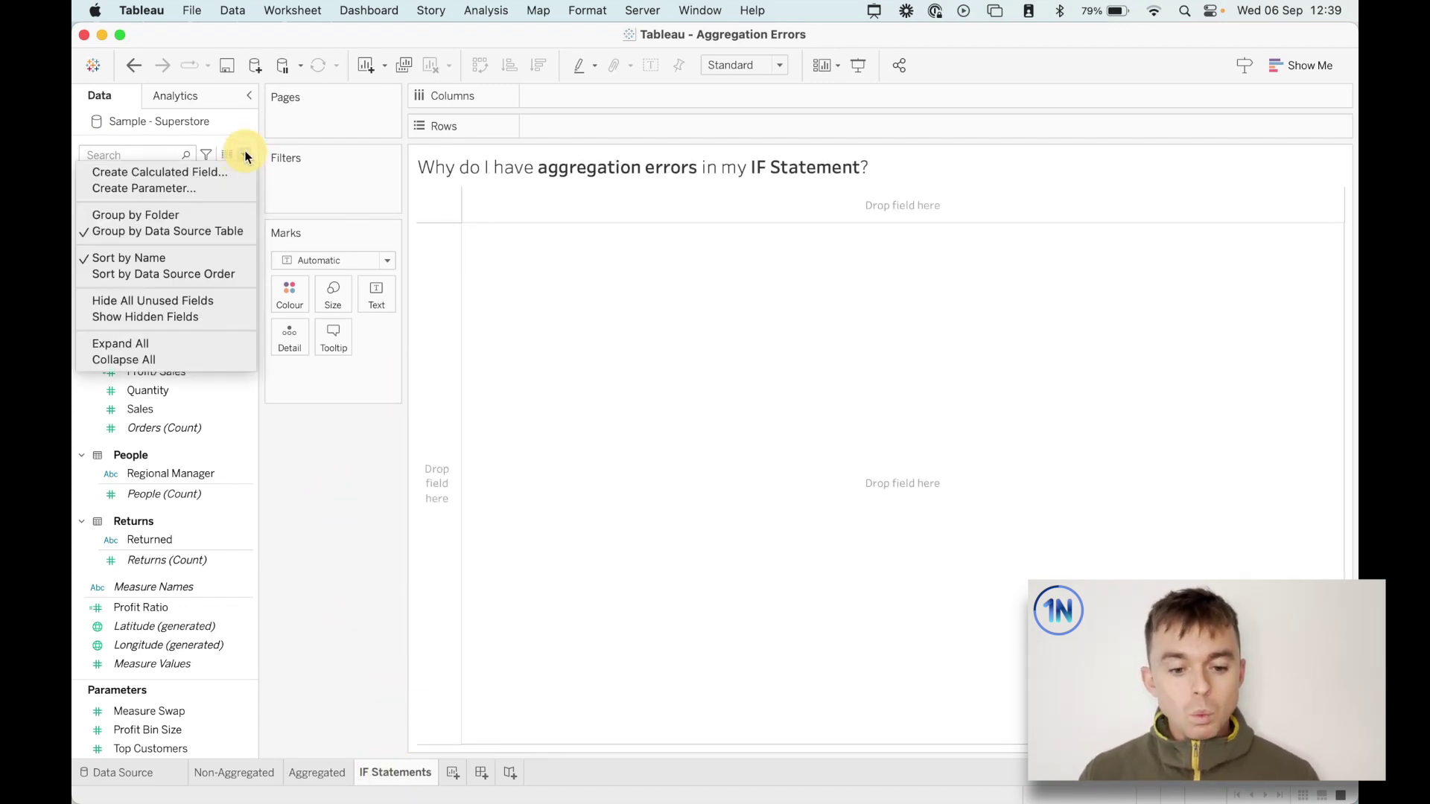
click(222, 172)
click(402, 499)
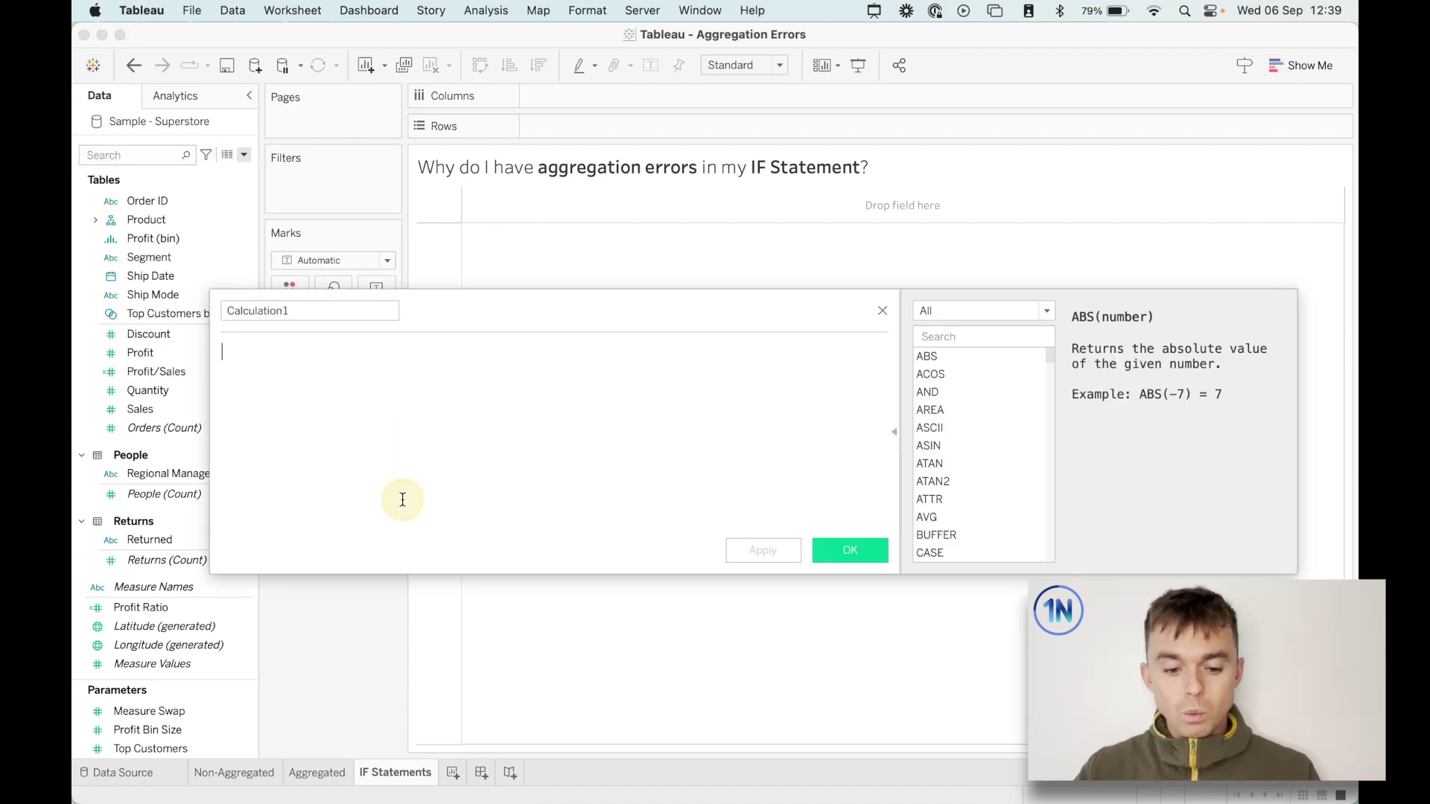
text(prof)
key(Return)
key(Return)
text(/)
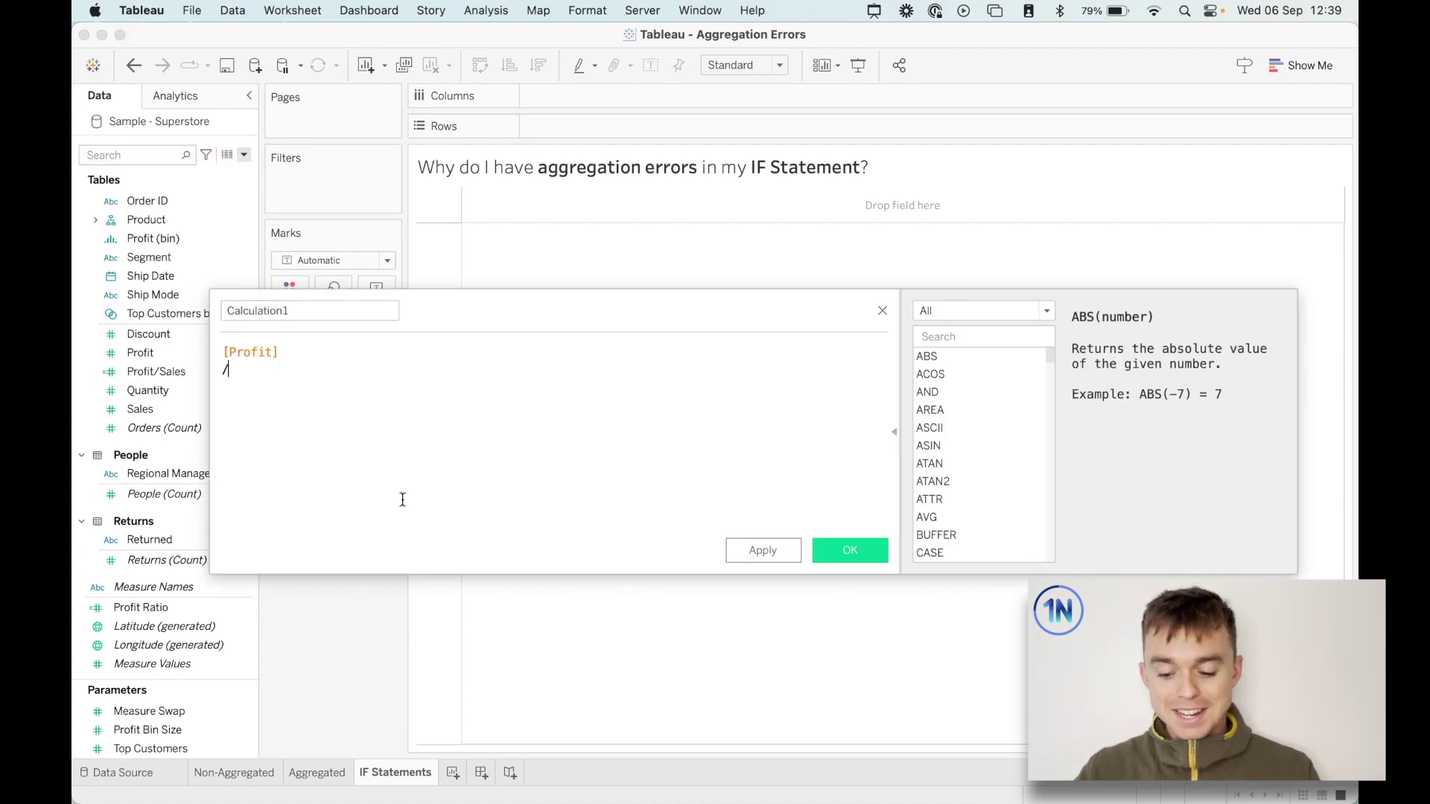
key(Return)
text(Sal)
key(Return)
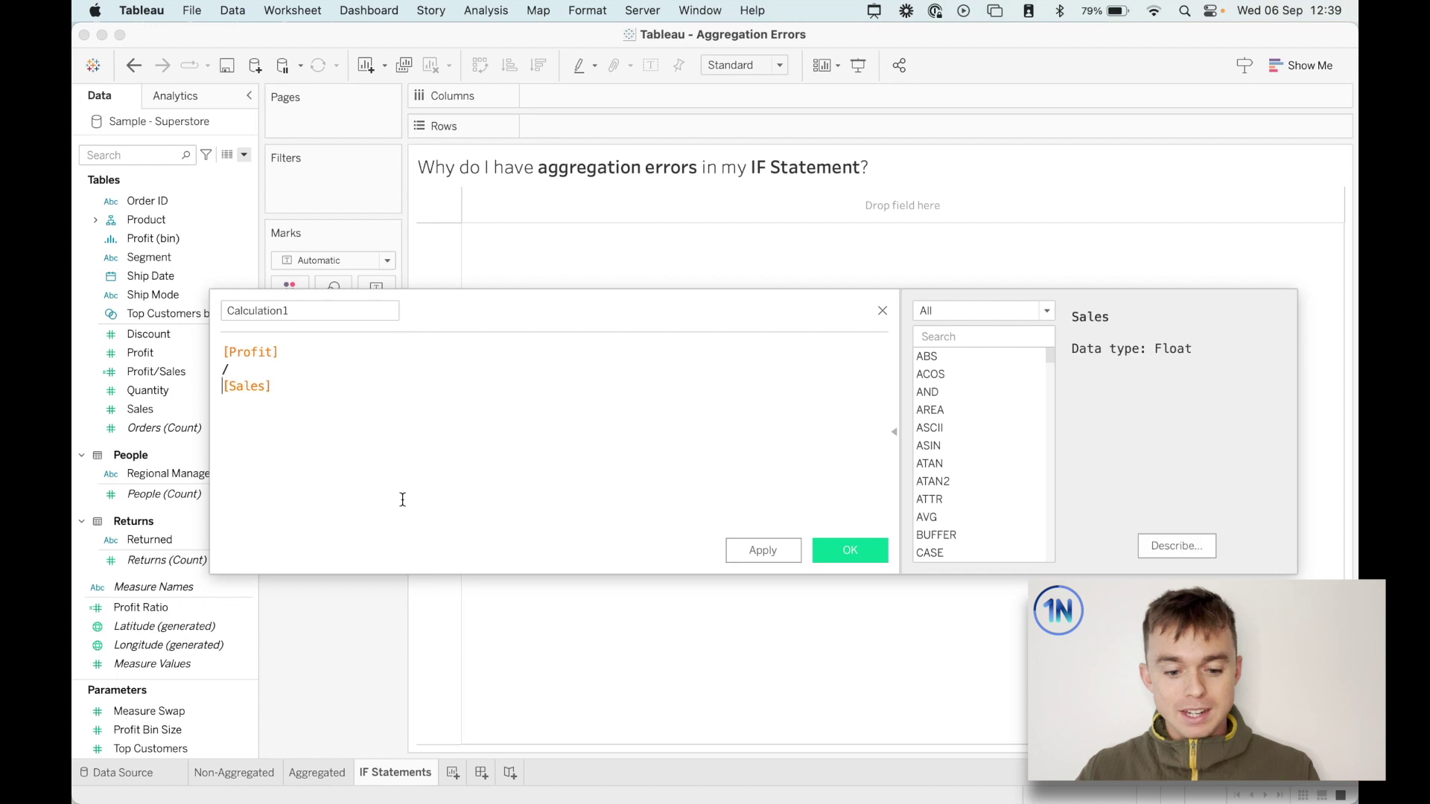
key(Home)
text(SUM()
text())
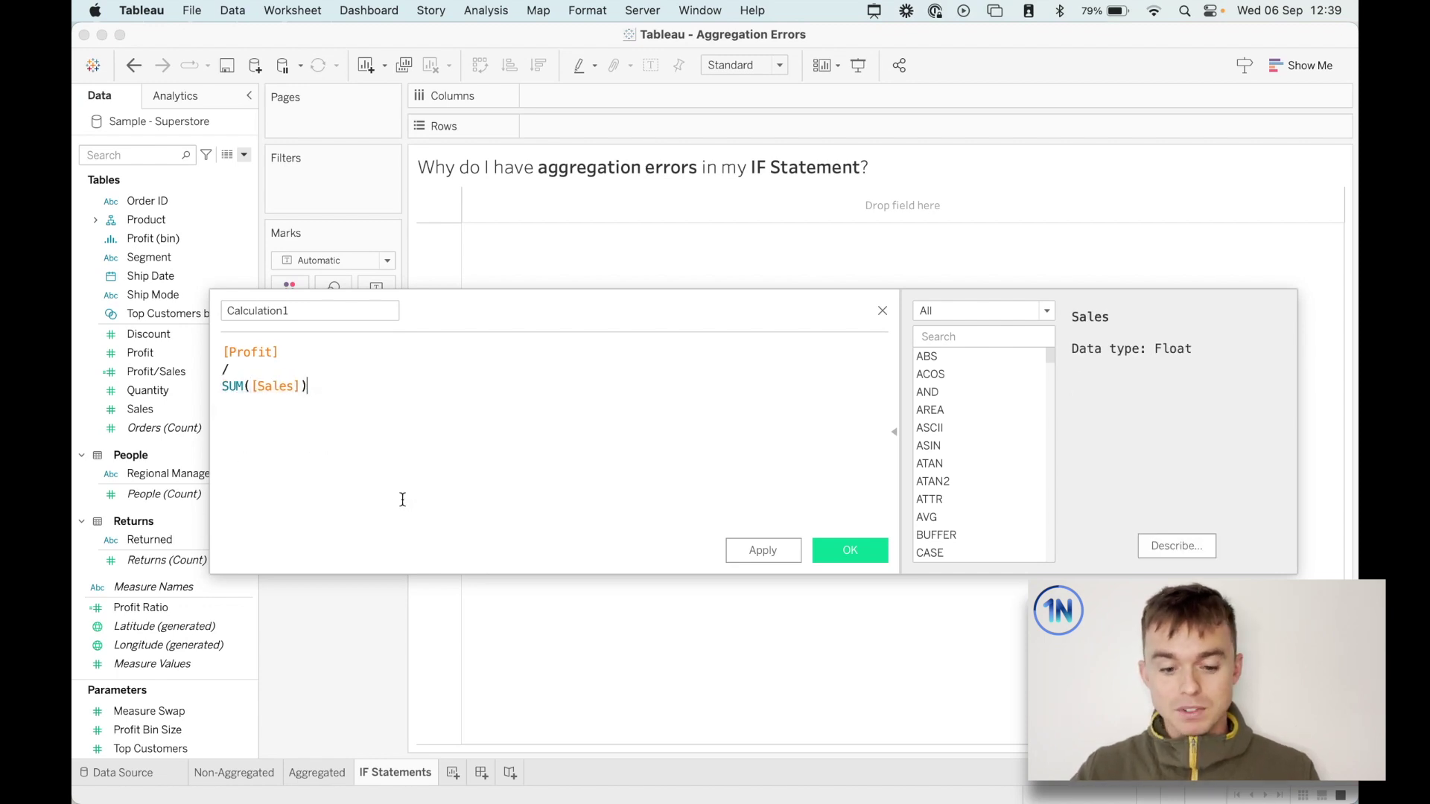
Annotate [Profit] as '<- not aggregated (row by row)' and SUM([Sales]) as aggregated.
click(357, 350)
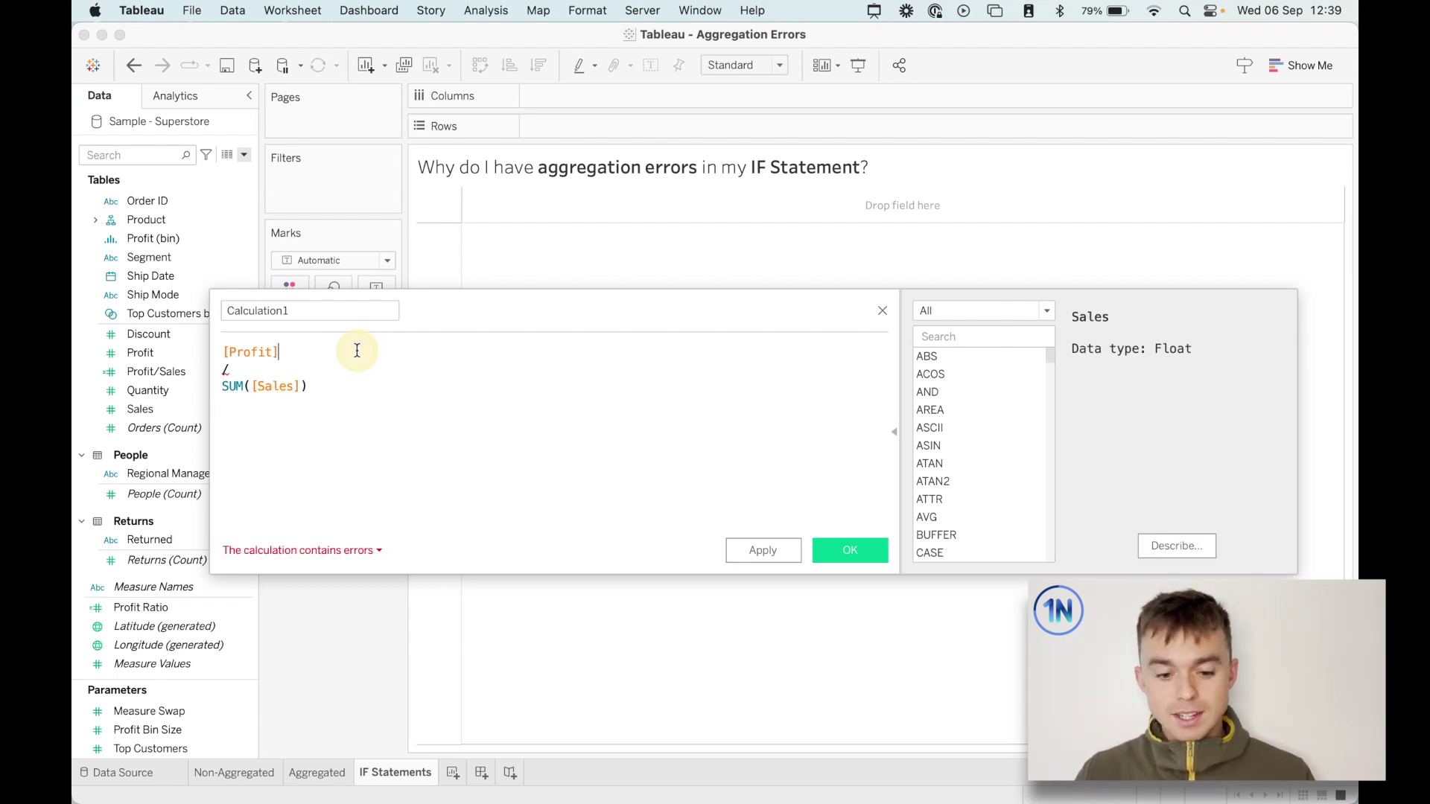
text(<- not )
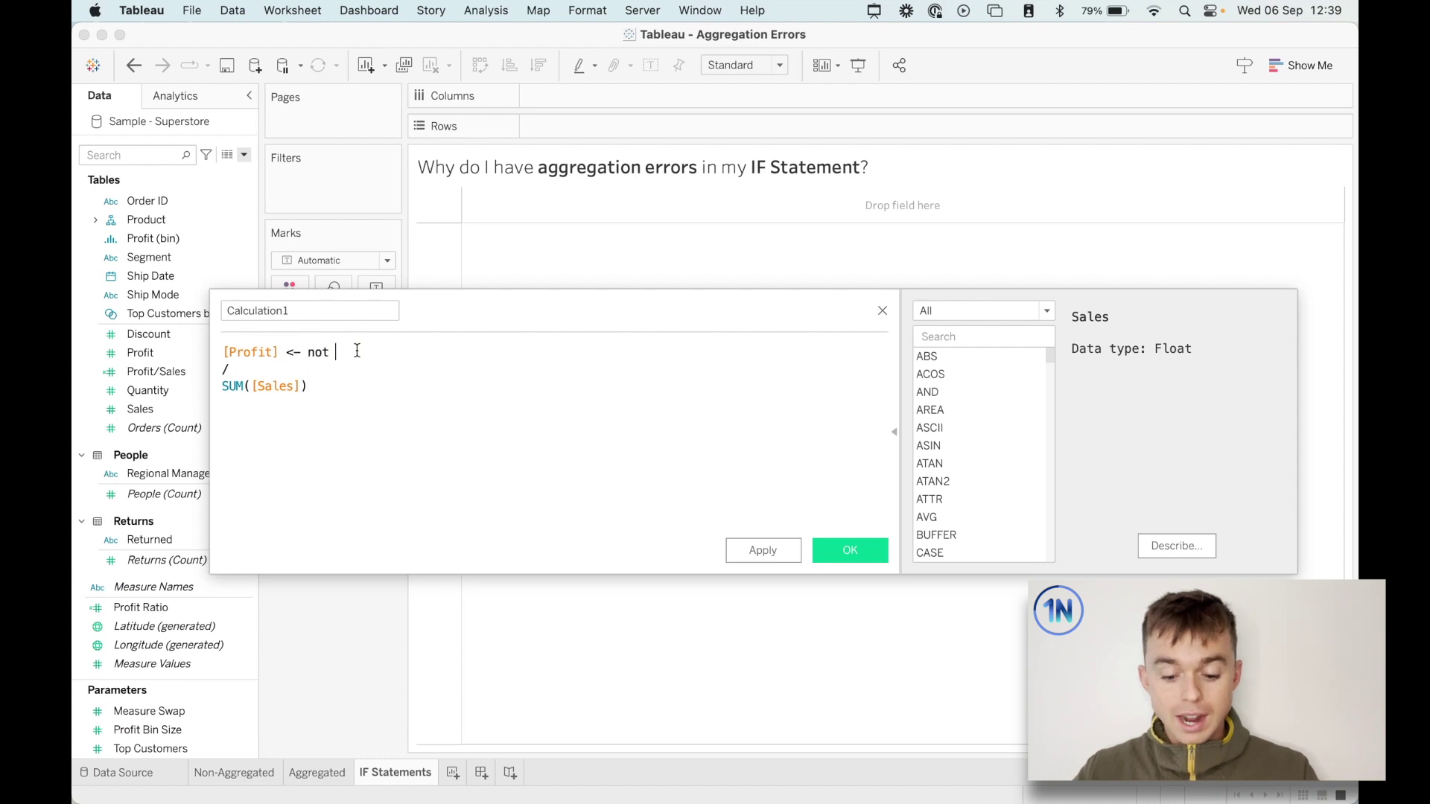
text(aggregated (row by row)
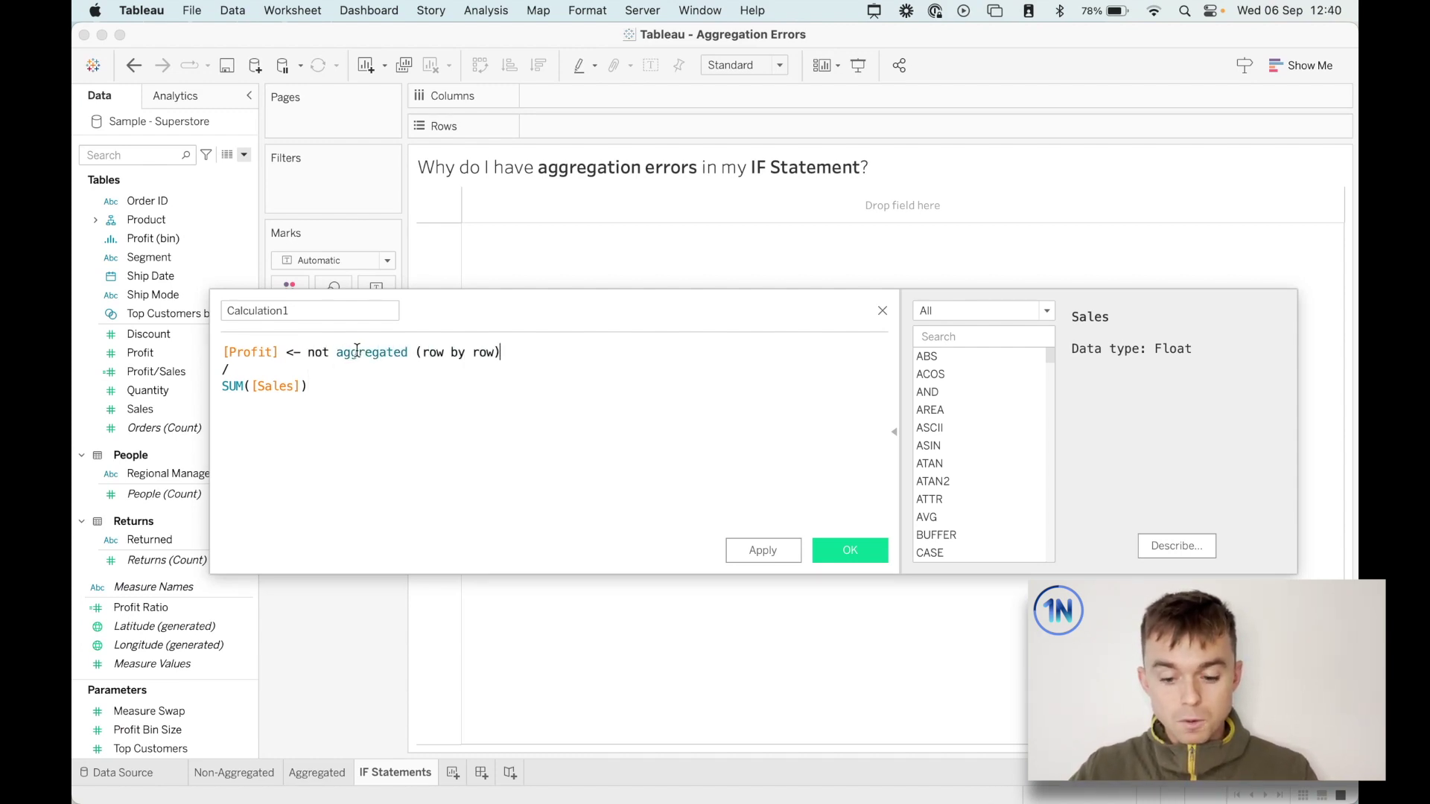
key(super+Down)
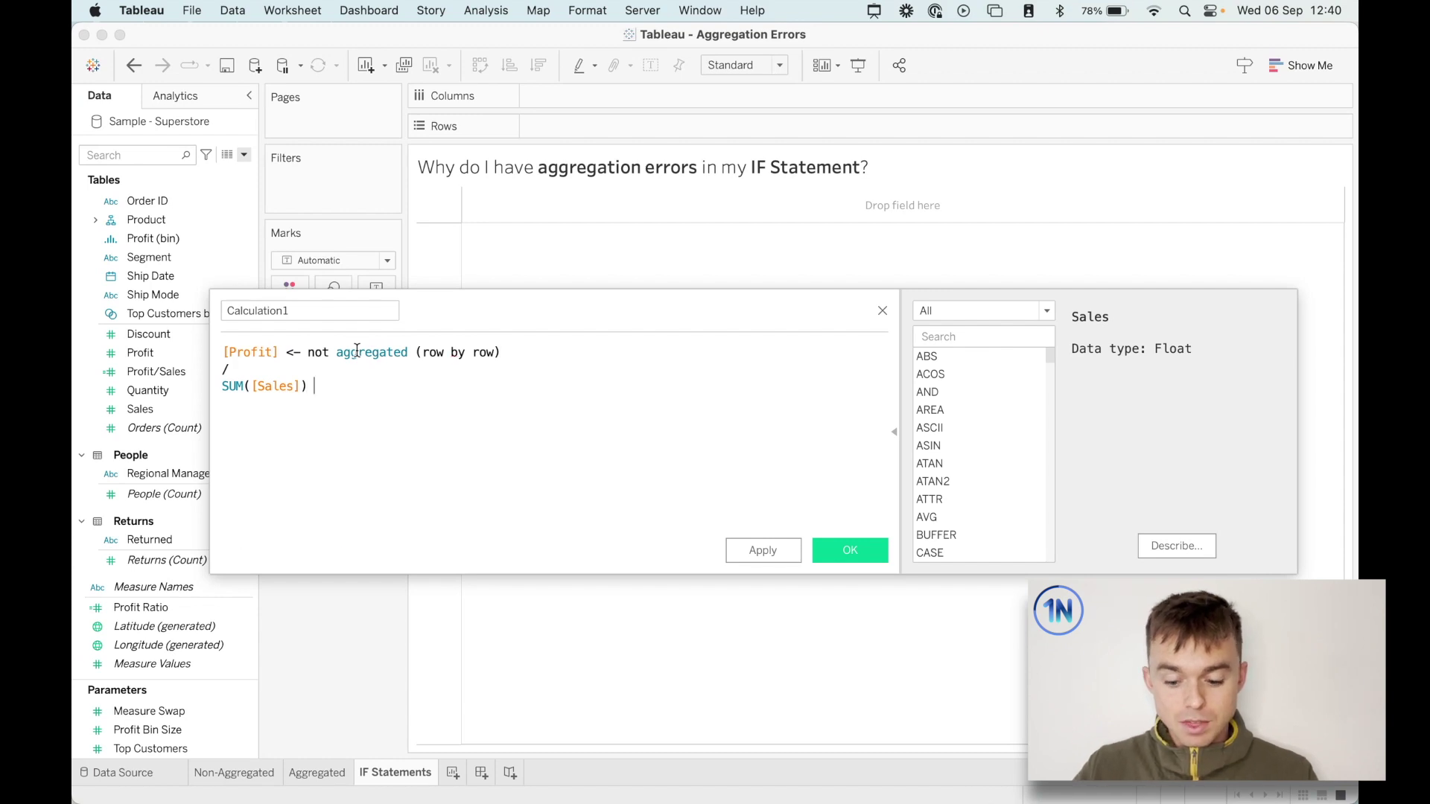
text(<-)
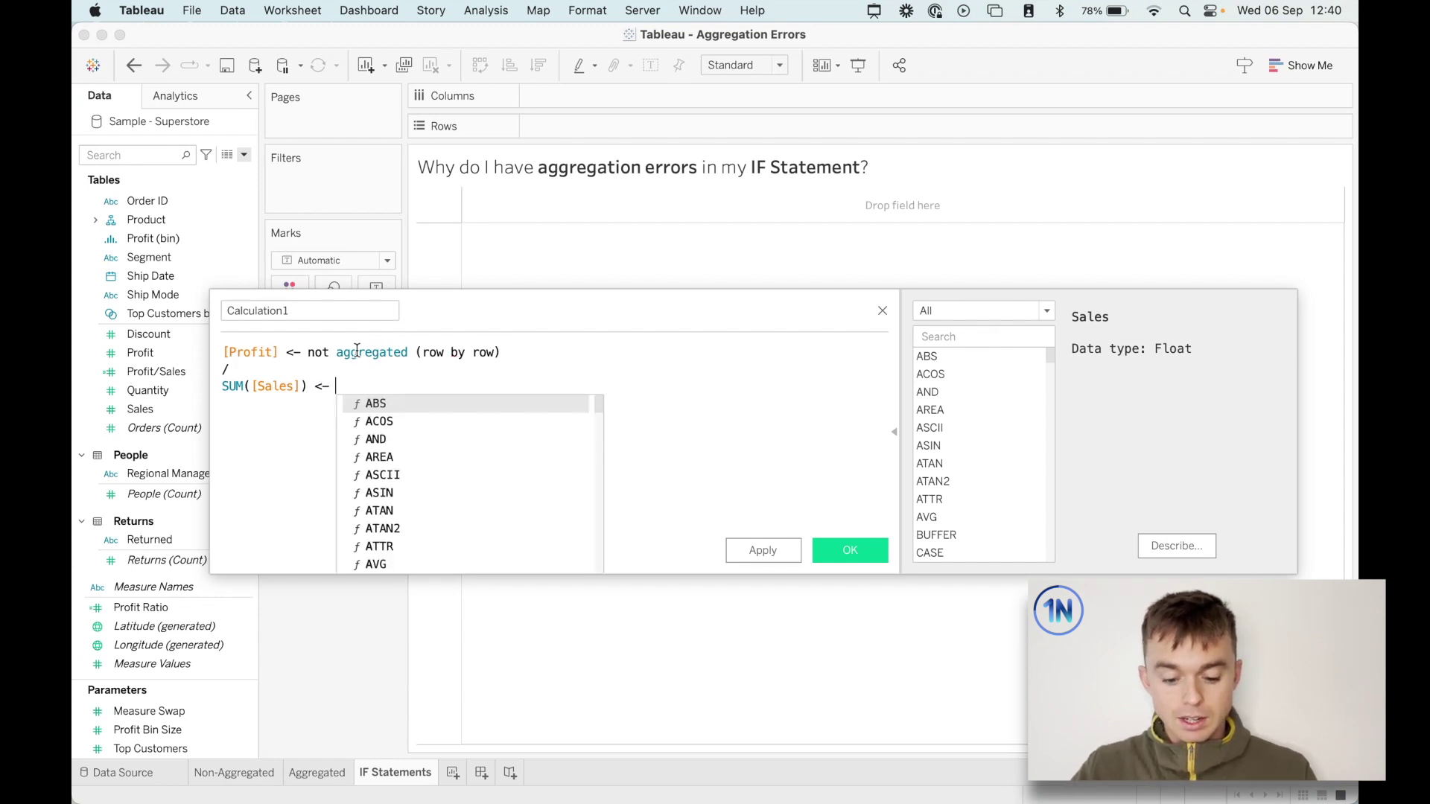
text( agreggated)
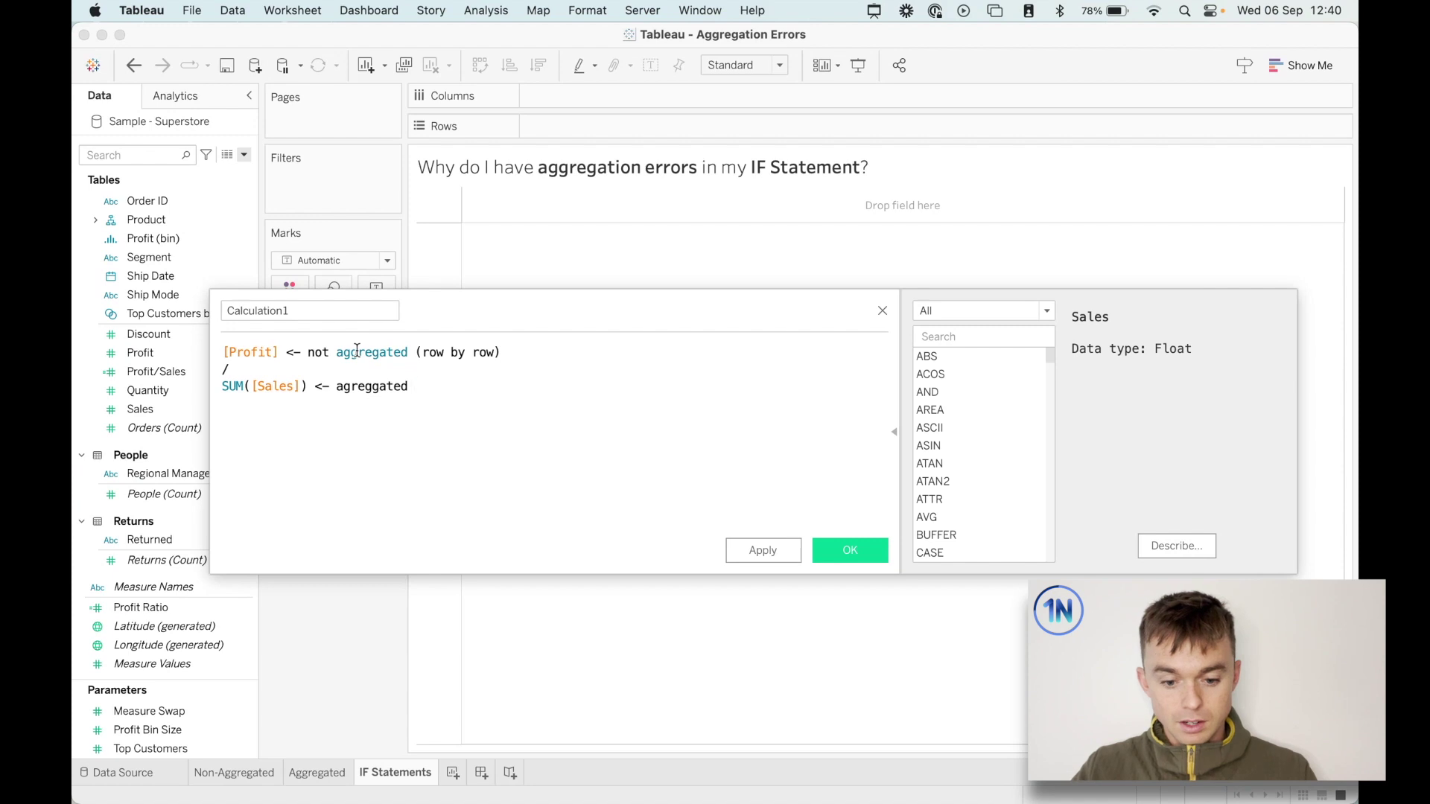
text( (overall)
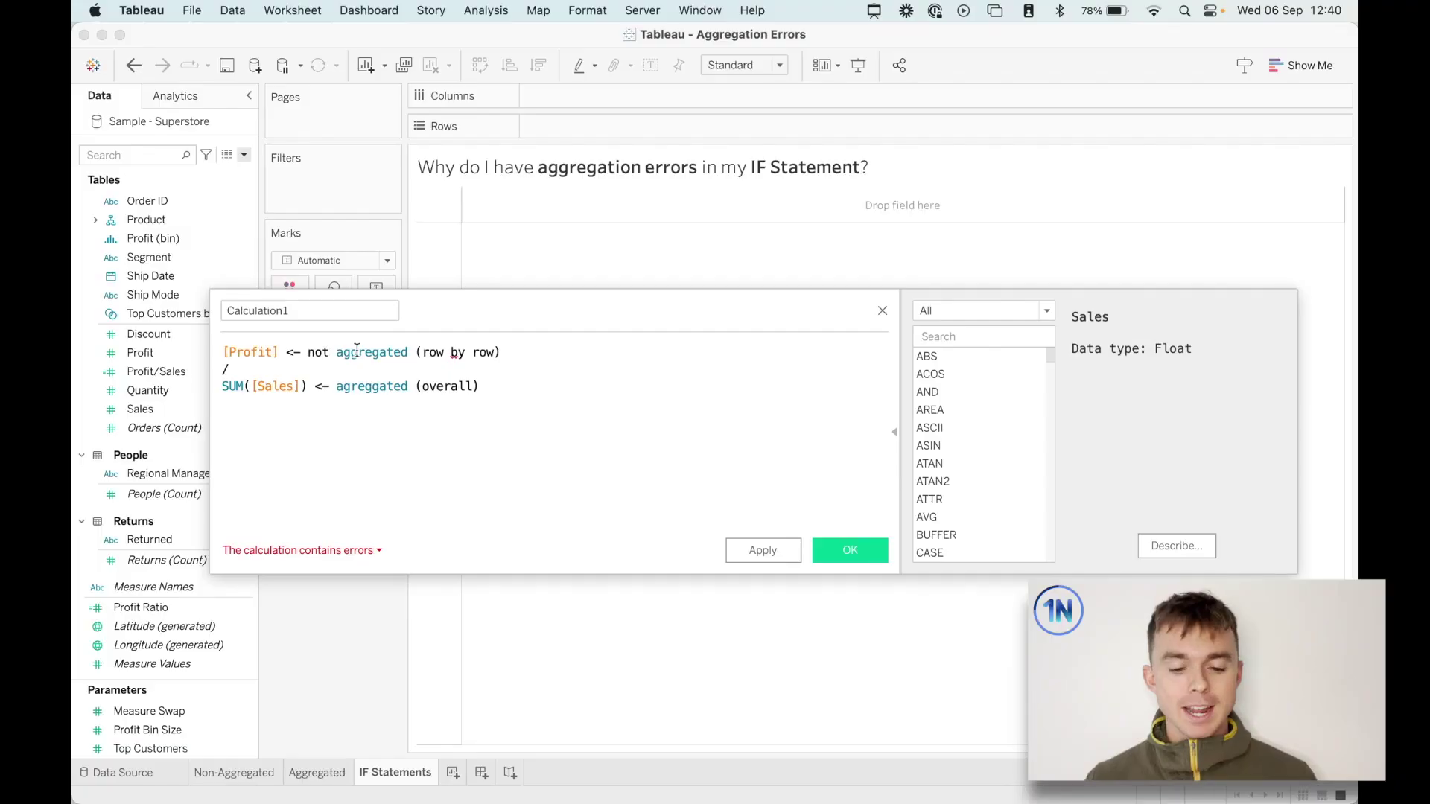
Discard the draft calculation and plot SUM(Sales) bars for each State/Province.
click(883, 311)
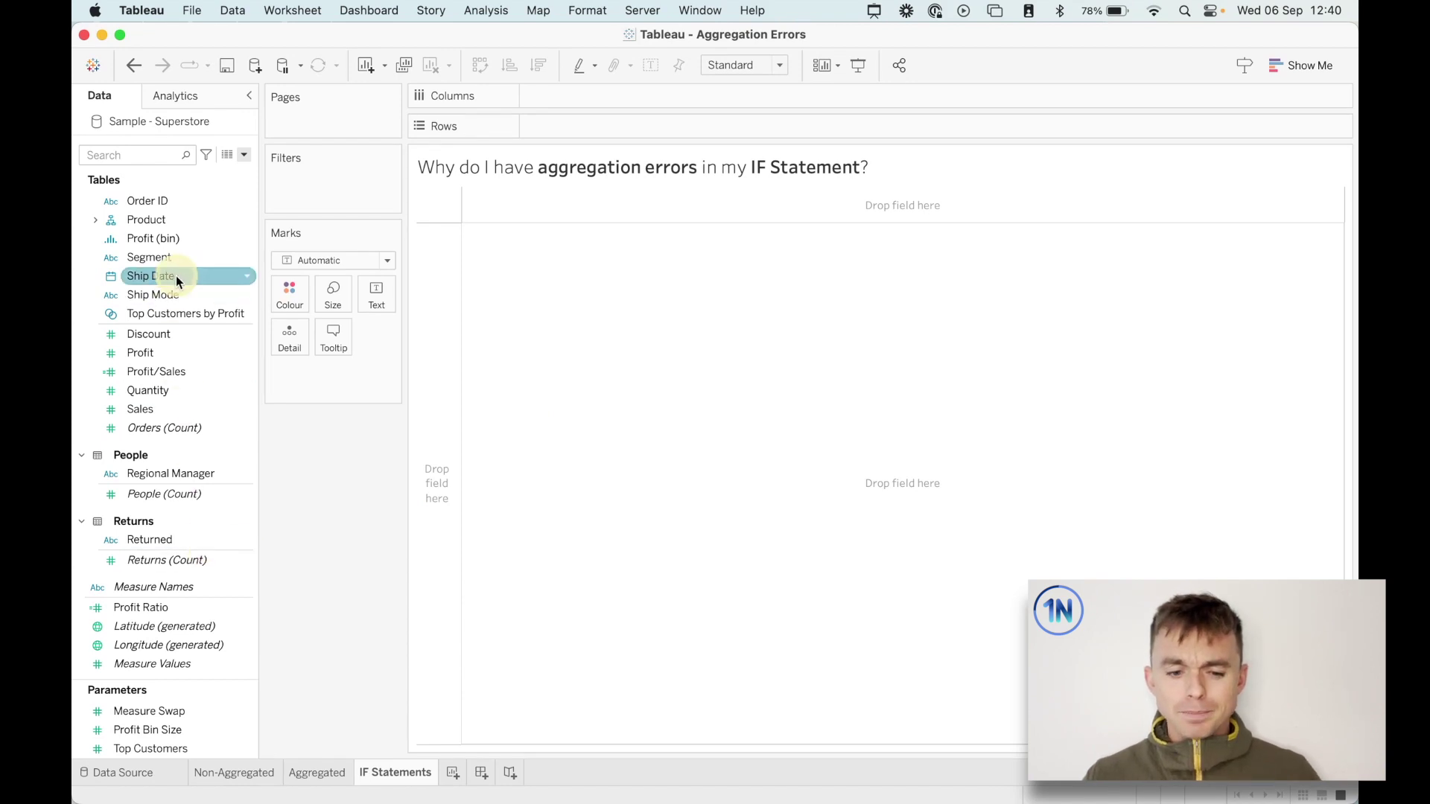
scroll(176, 276, up, 5)
drag(175, 276, 585, 126)
drag(141, 560, 609, 103)
Sort the states by Sales descending and show value labels on every bar.
click(540, 67)
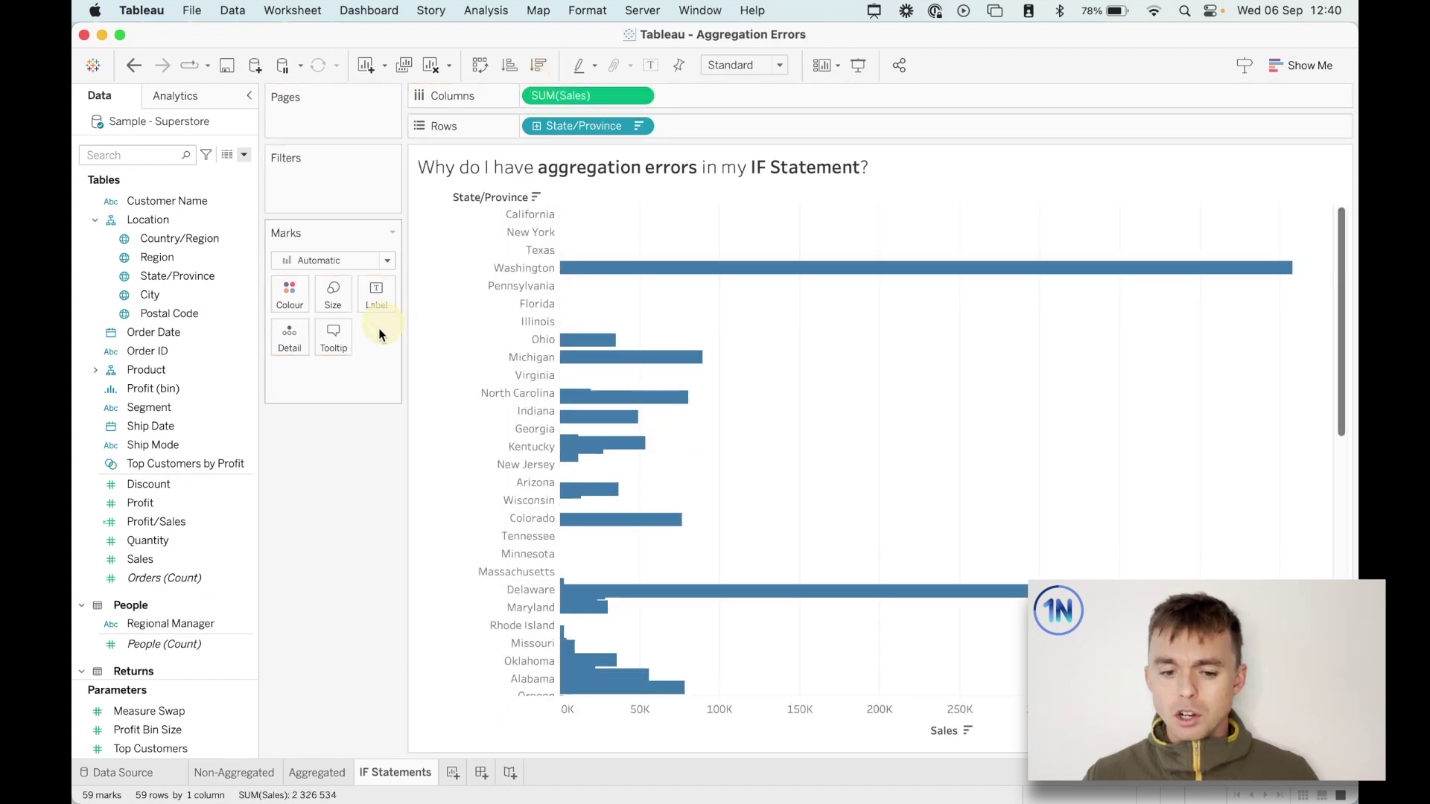
click(378, 294)
click(432, 332)
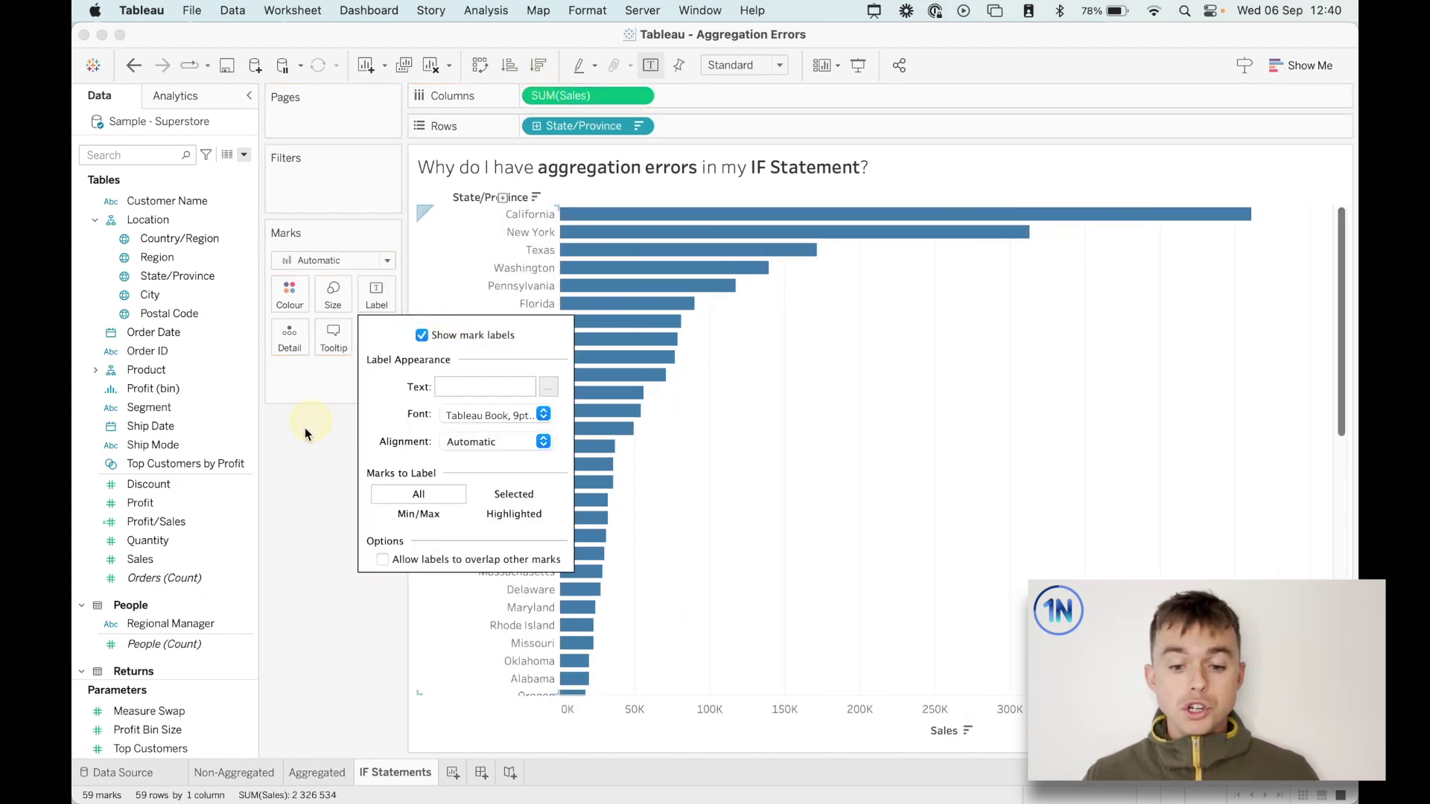
click(306, 428)
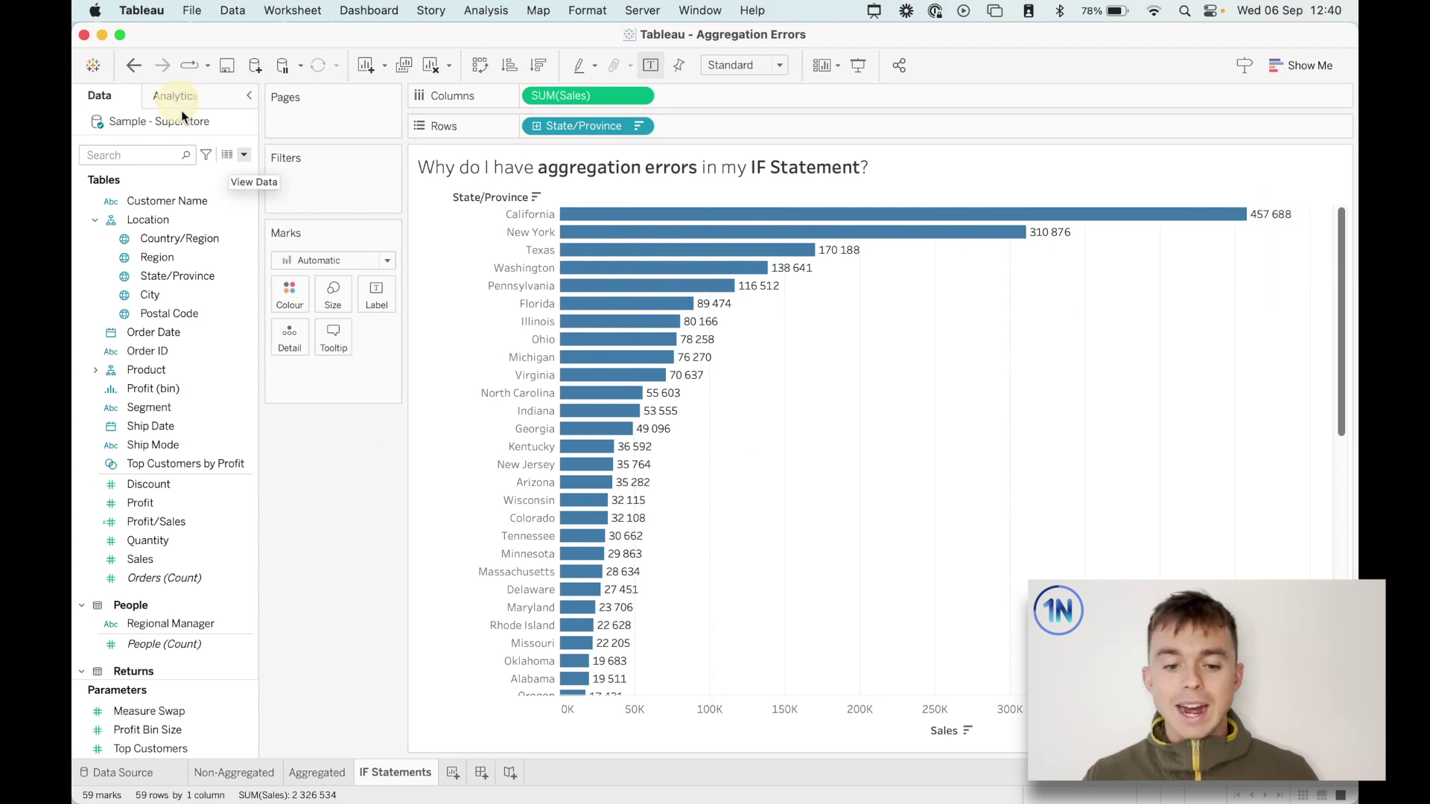
Create the California Sales field as IF [State/Province] = 'California' THEN SUM([Sales]) END and view its error.
click(244, 155)
click(224, 170)
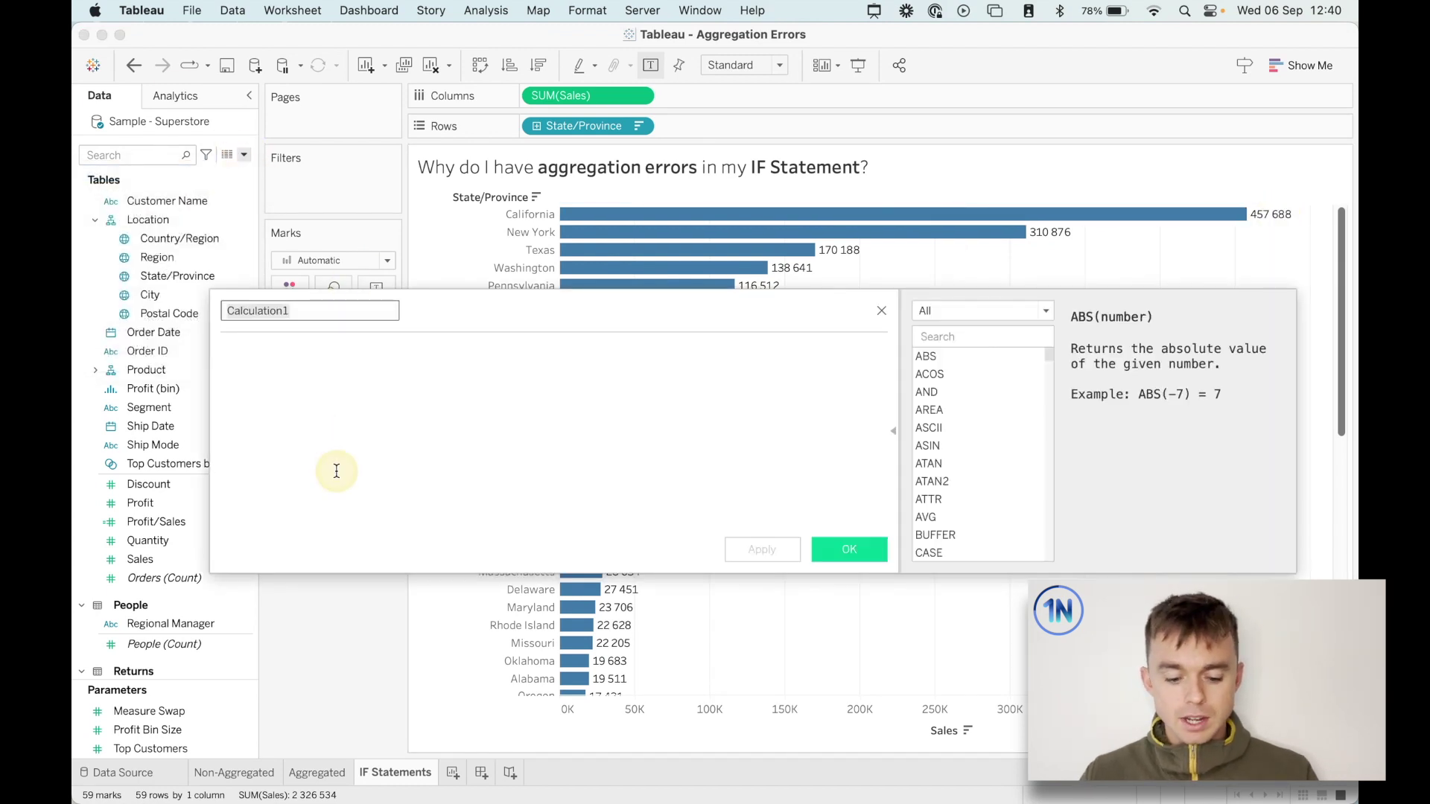
text(California S)
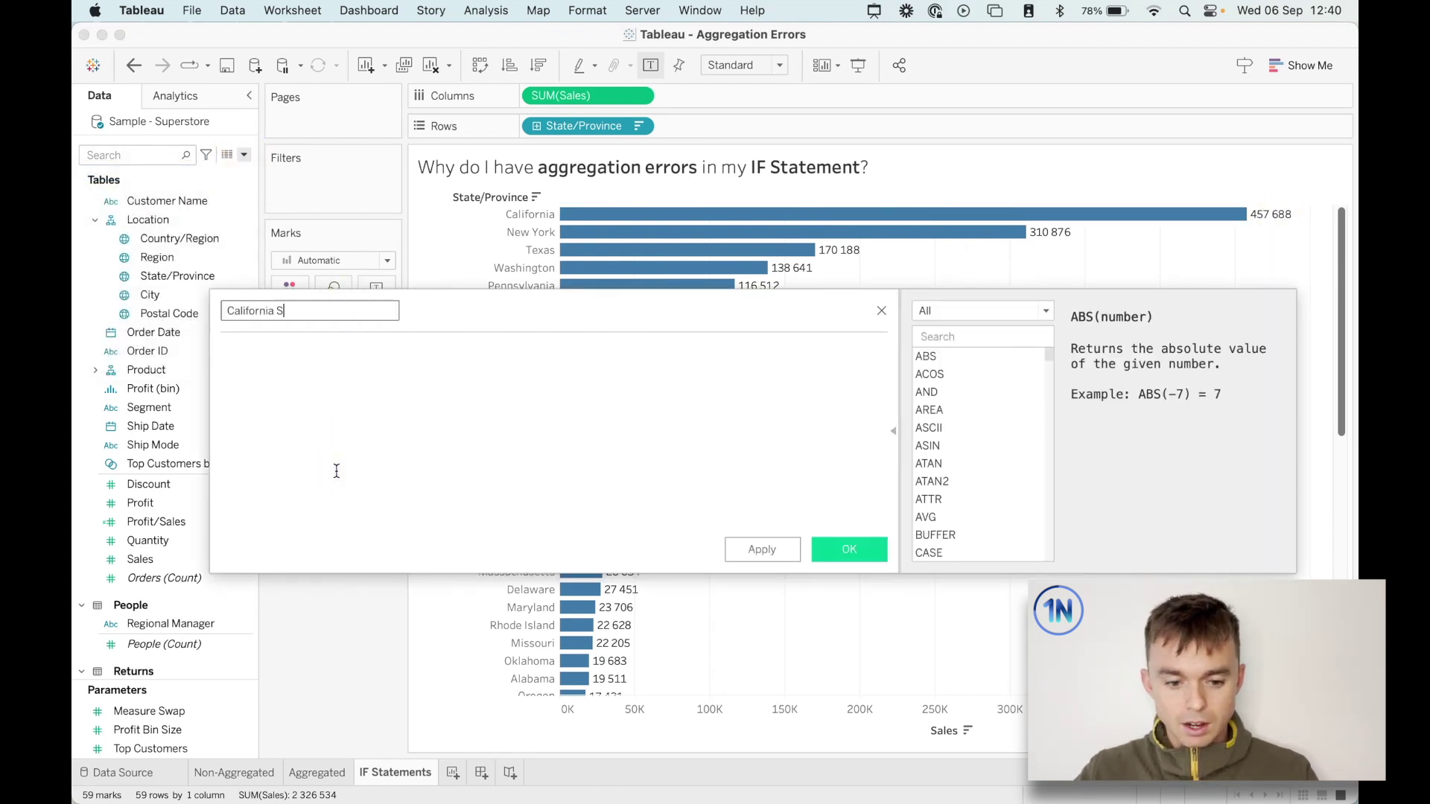
text(ales)
key(Tab)
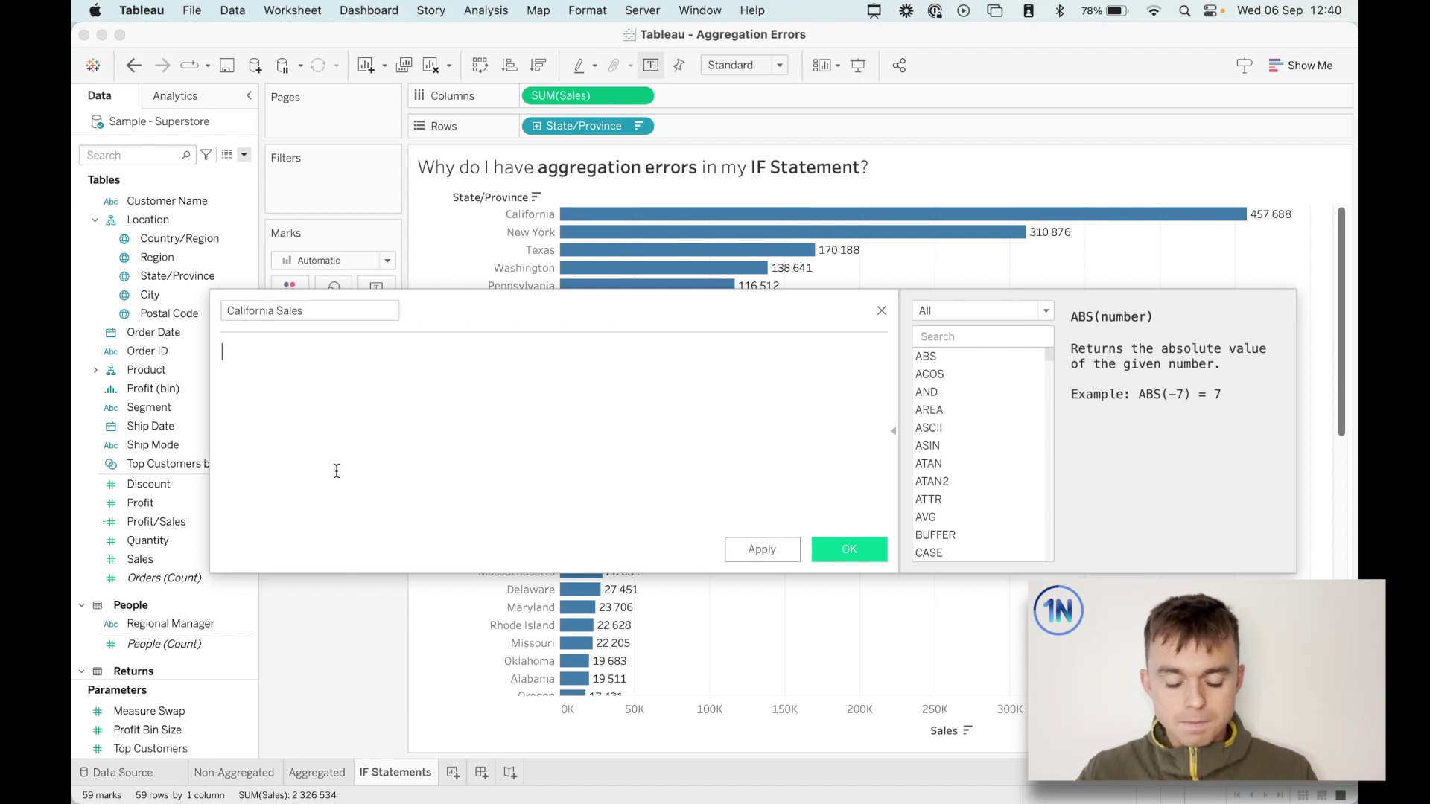
text(IF Stat)
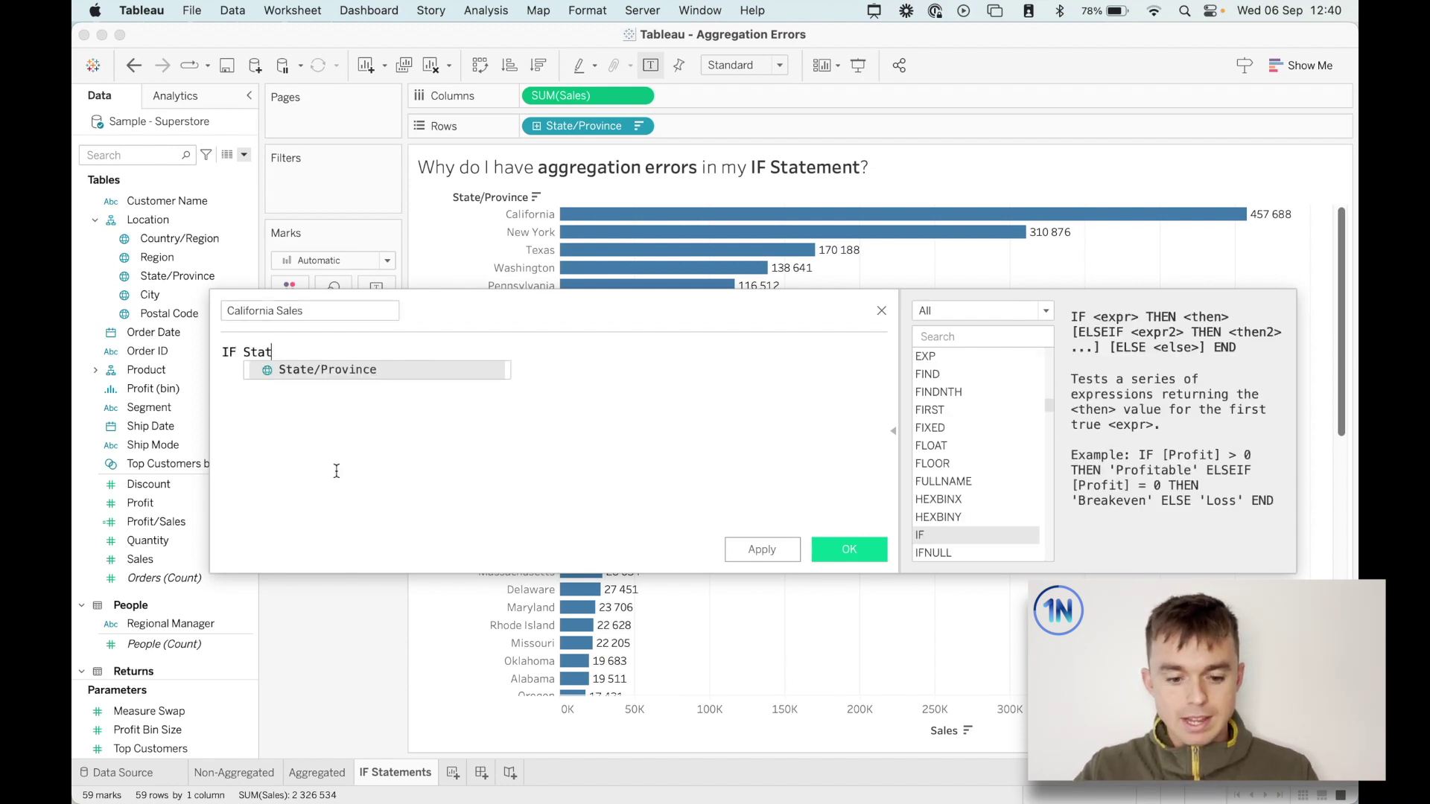
key(Return)
text(= 'Cali)
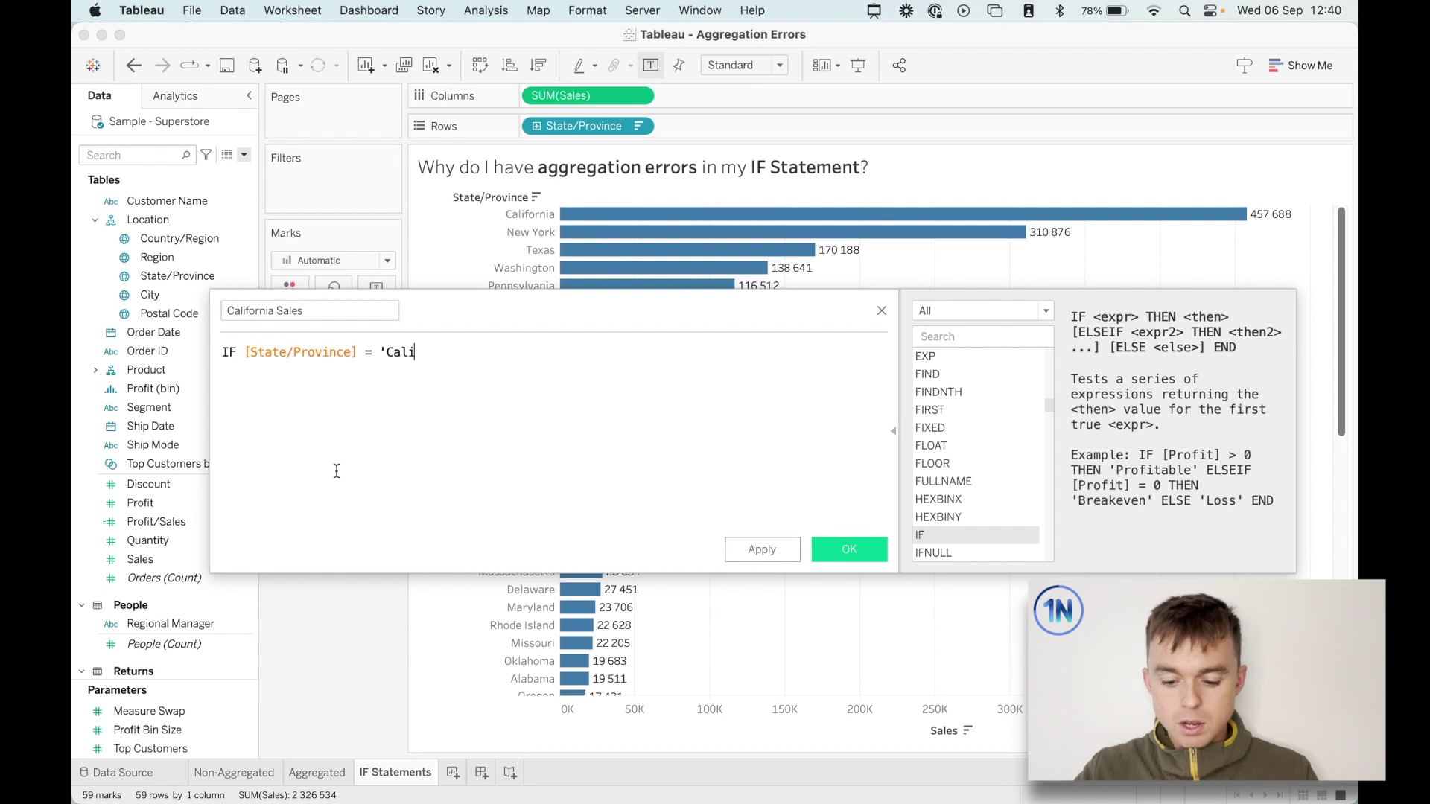
text(fornia' THEN )
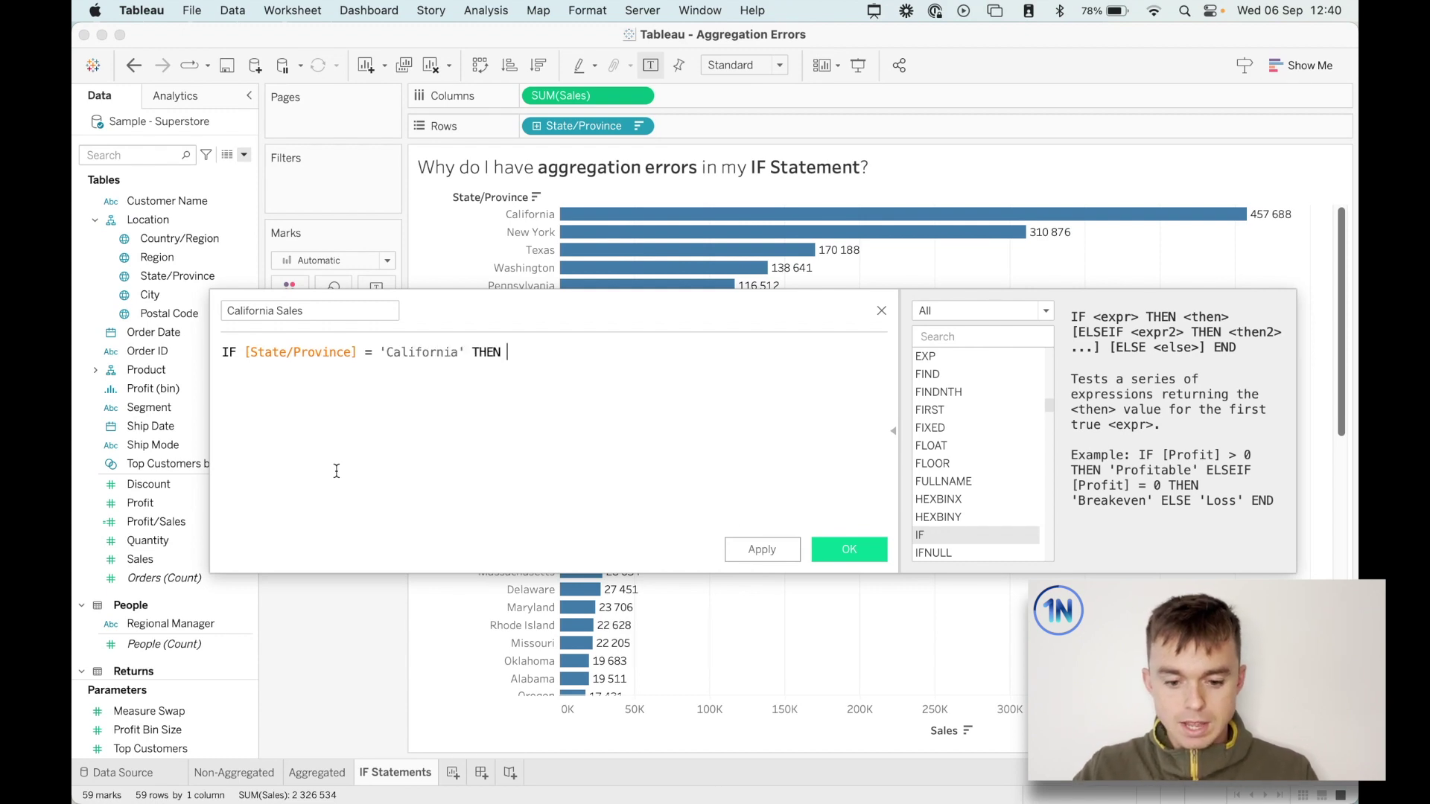
text(SUM([Sa)
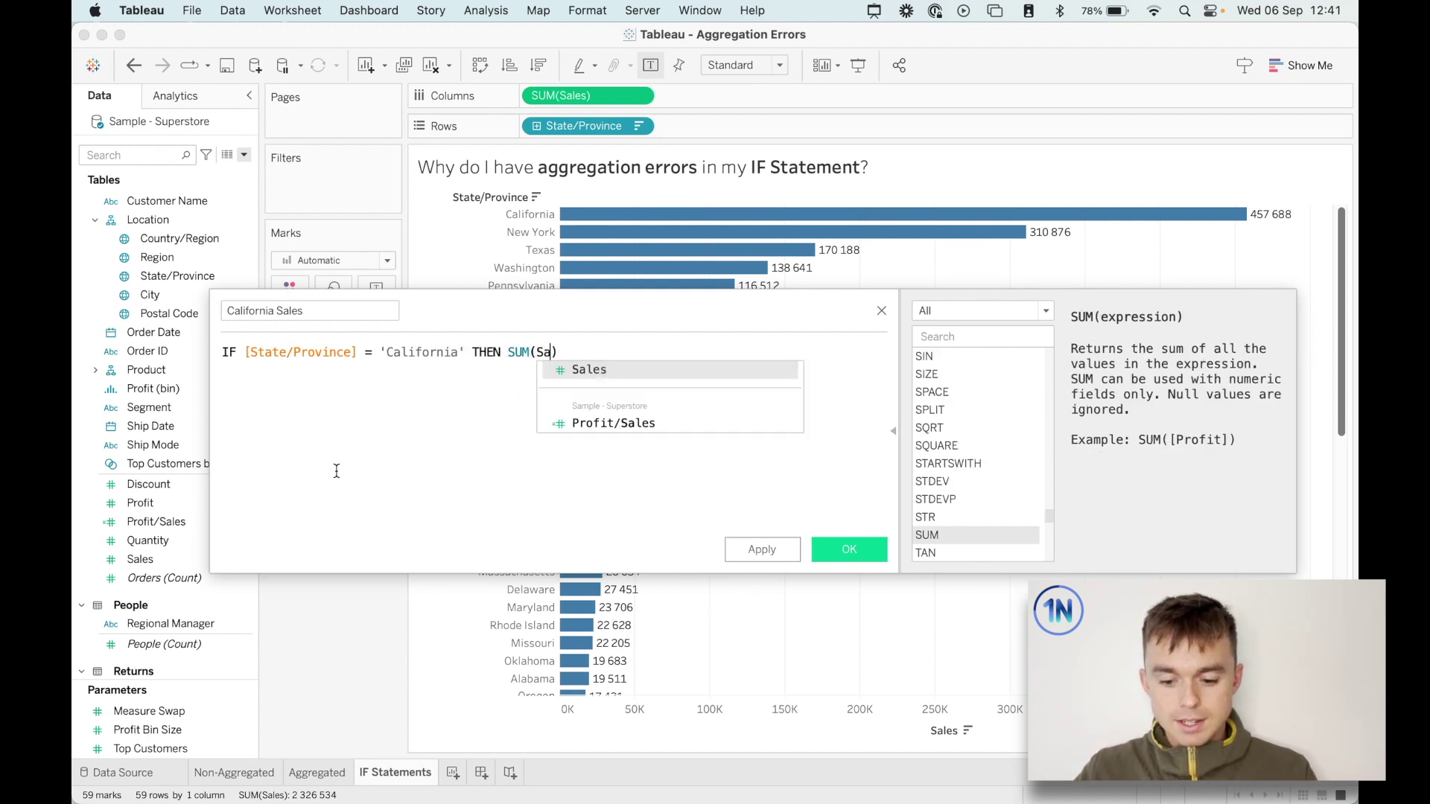
key(Return)
text() END)
key(Return)
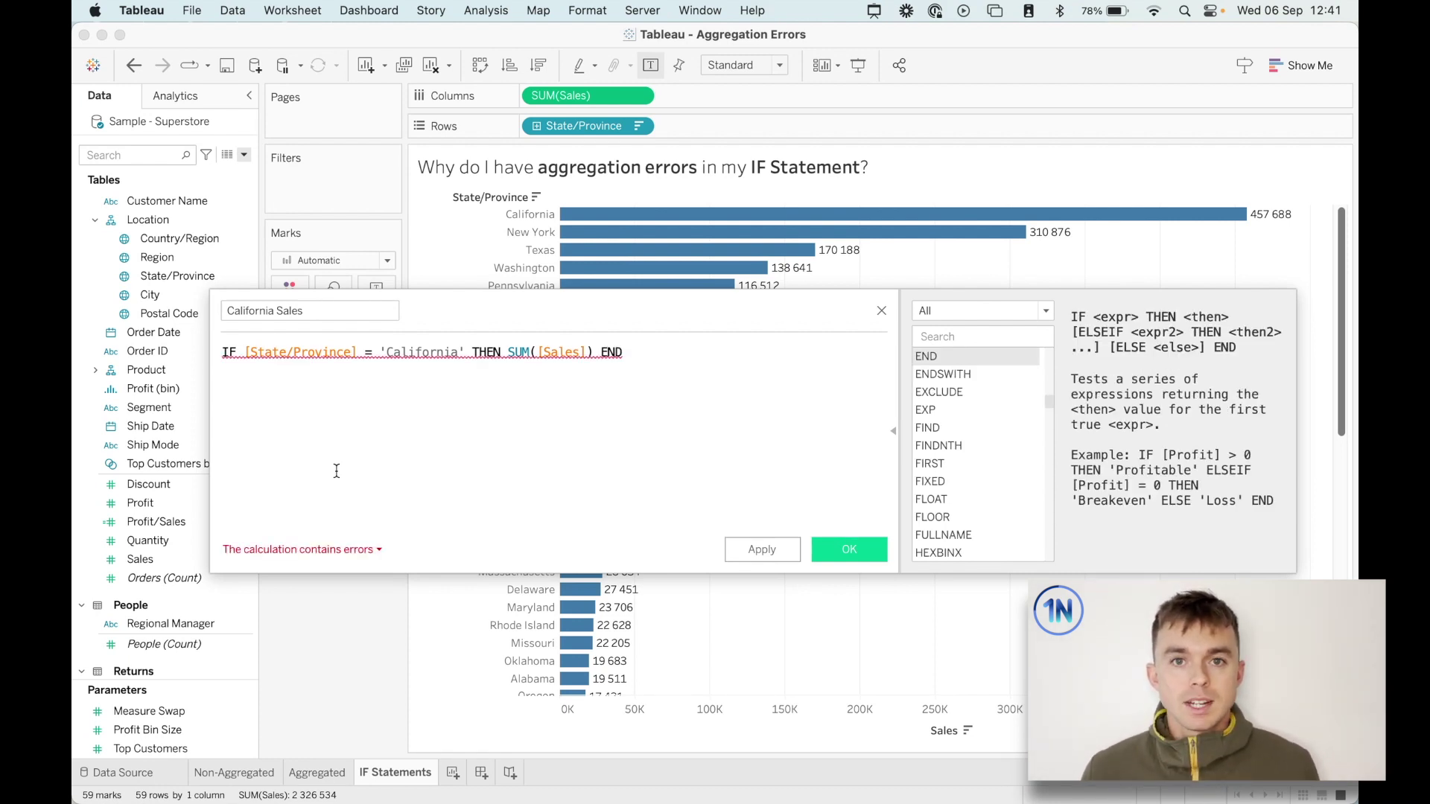
click(369, 550)
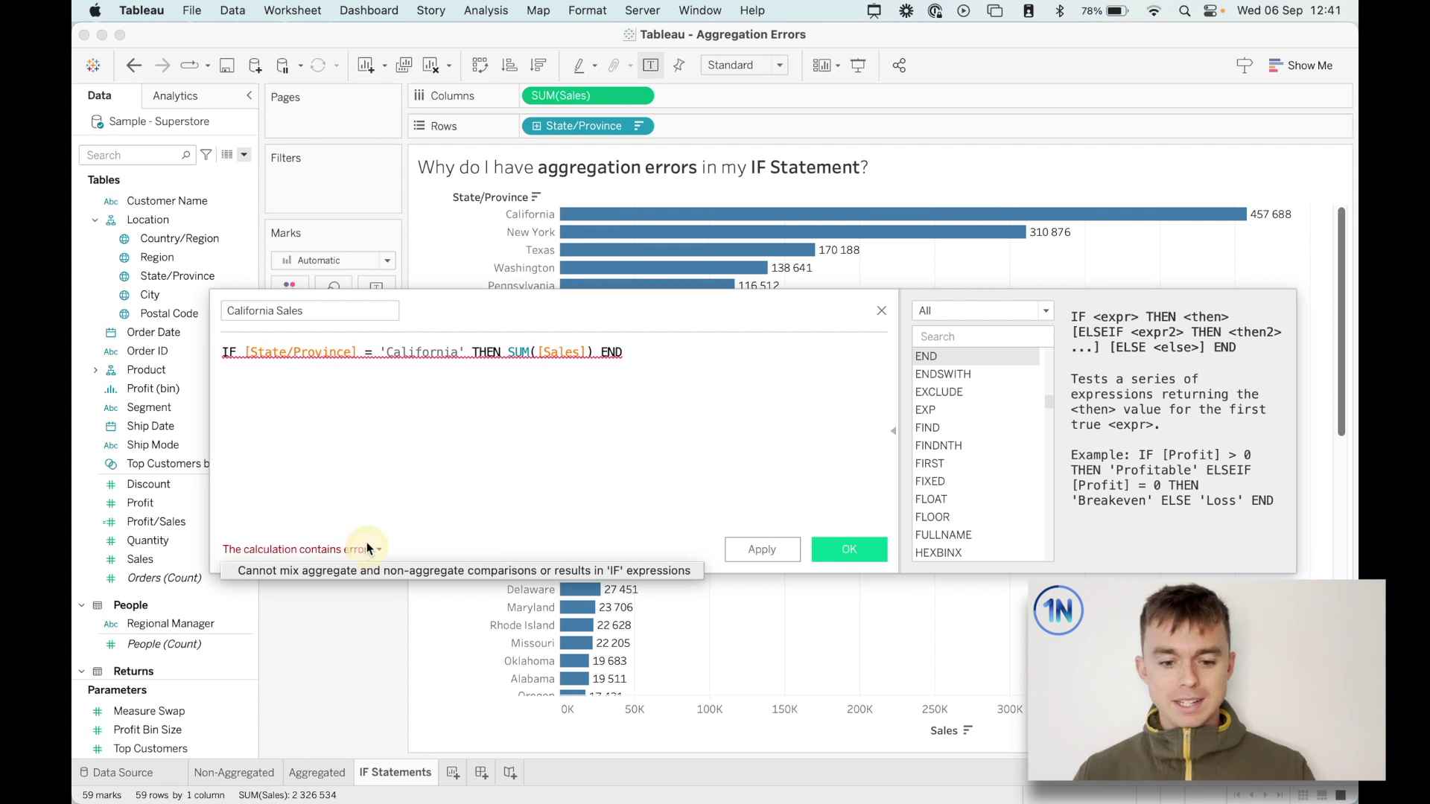
key(ctrl+alt+super+a)
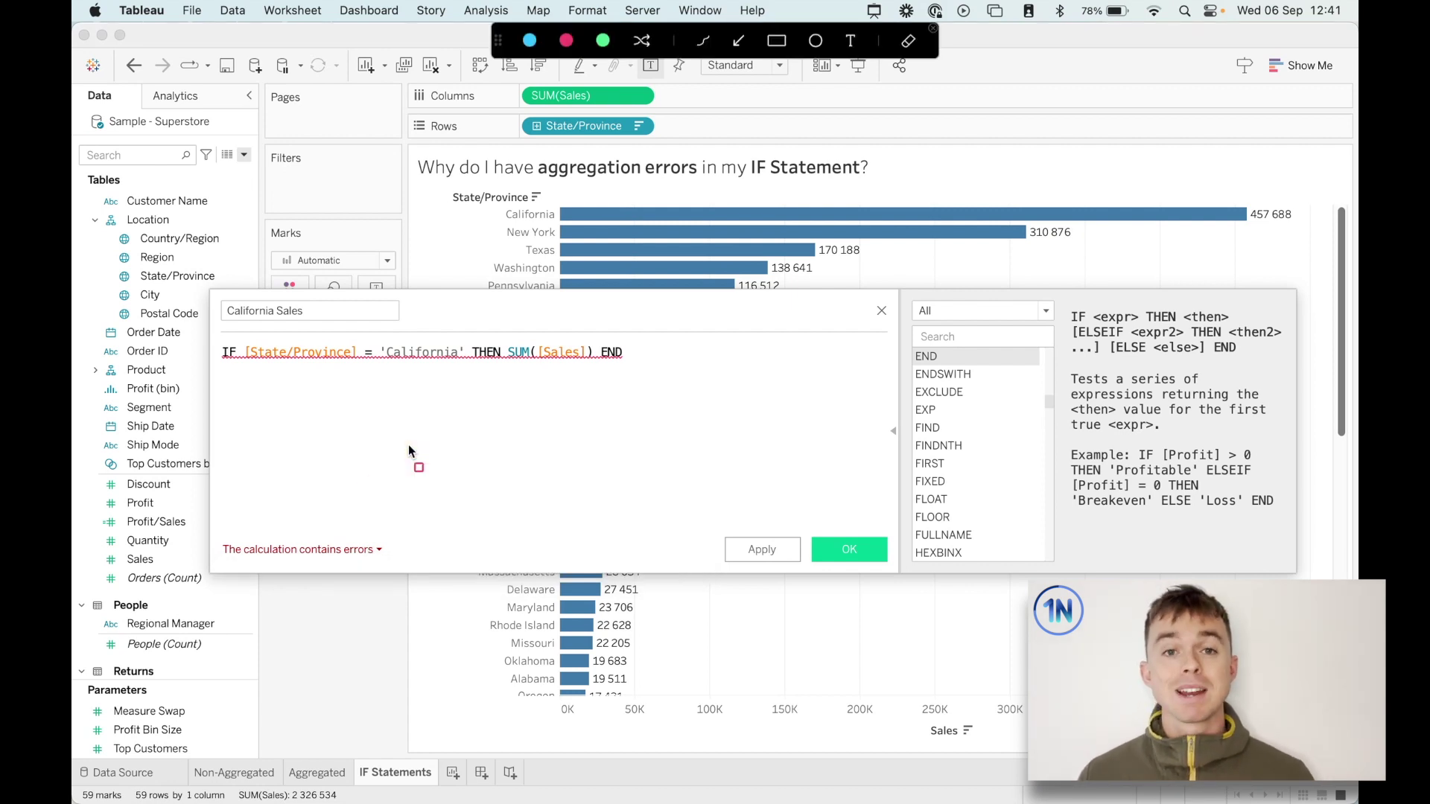
mouse_move(220, 337)
mouse_down()
mouse_move(483, 402)
mouse_move(466, 370)
mouse_up()
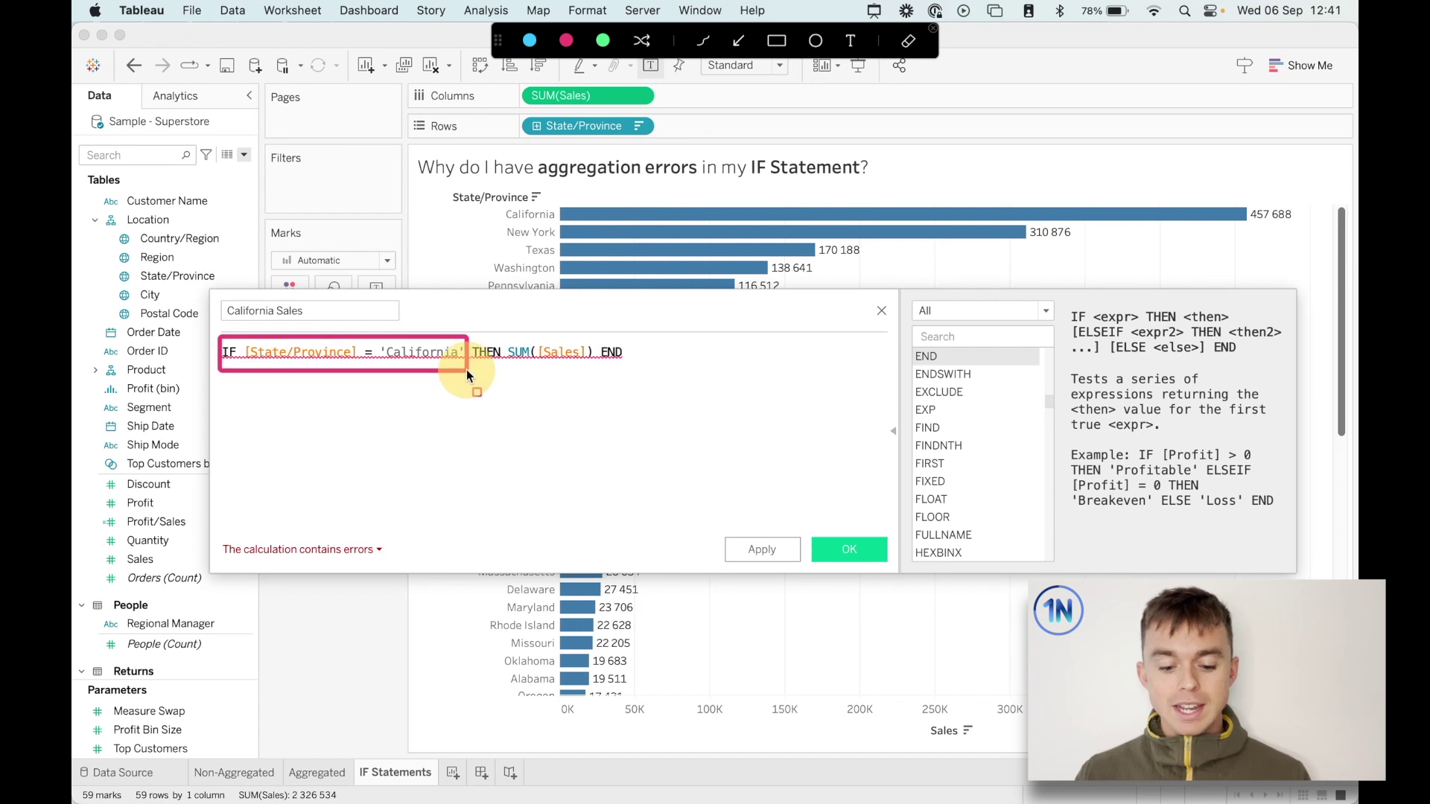
key(t)
click(227, 420)
text(row by)
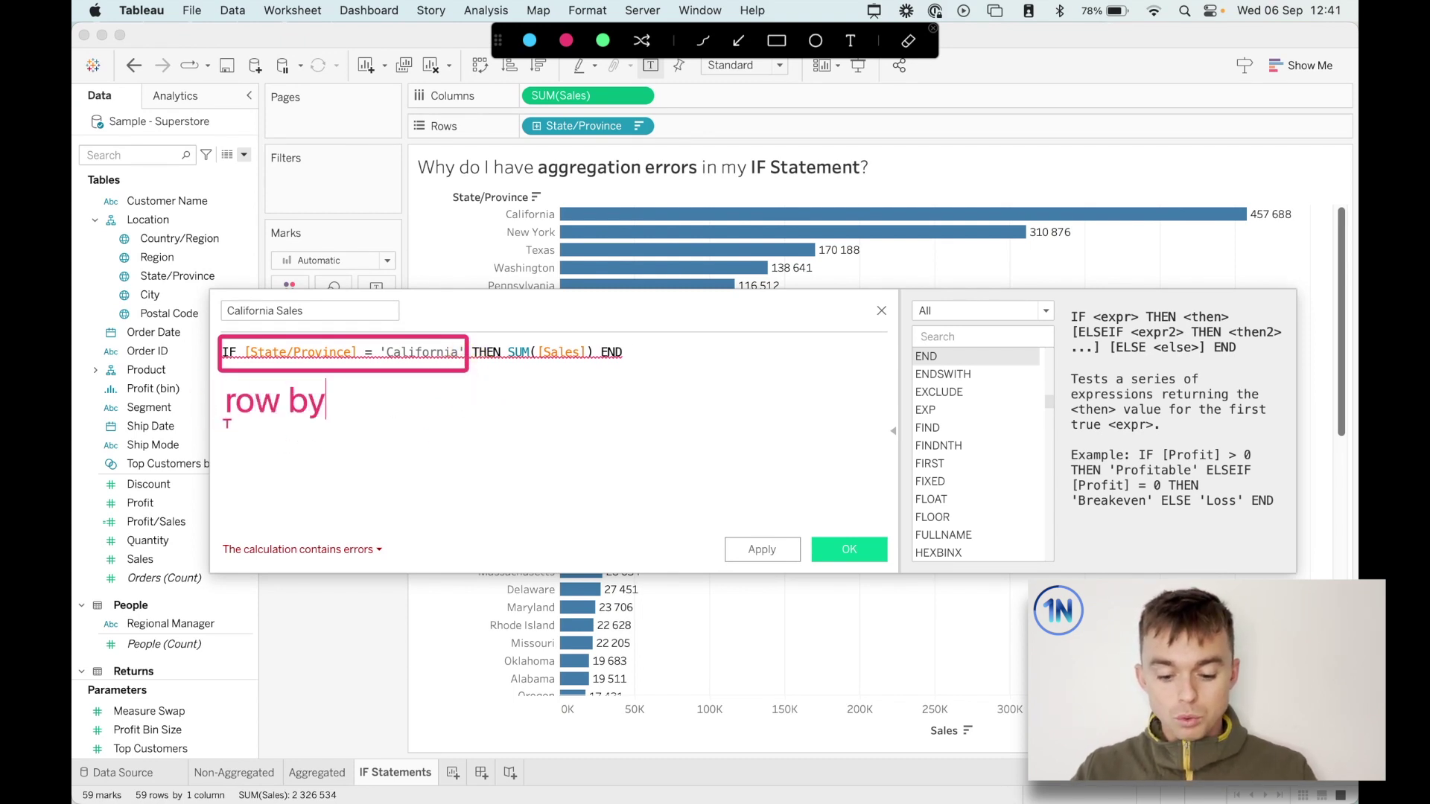
text( row)
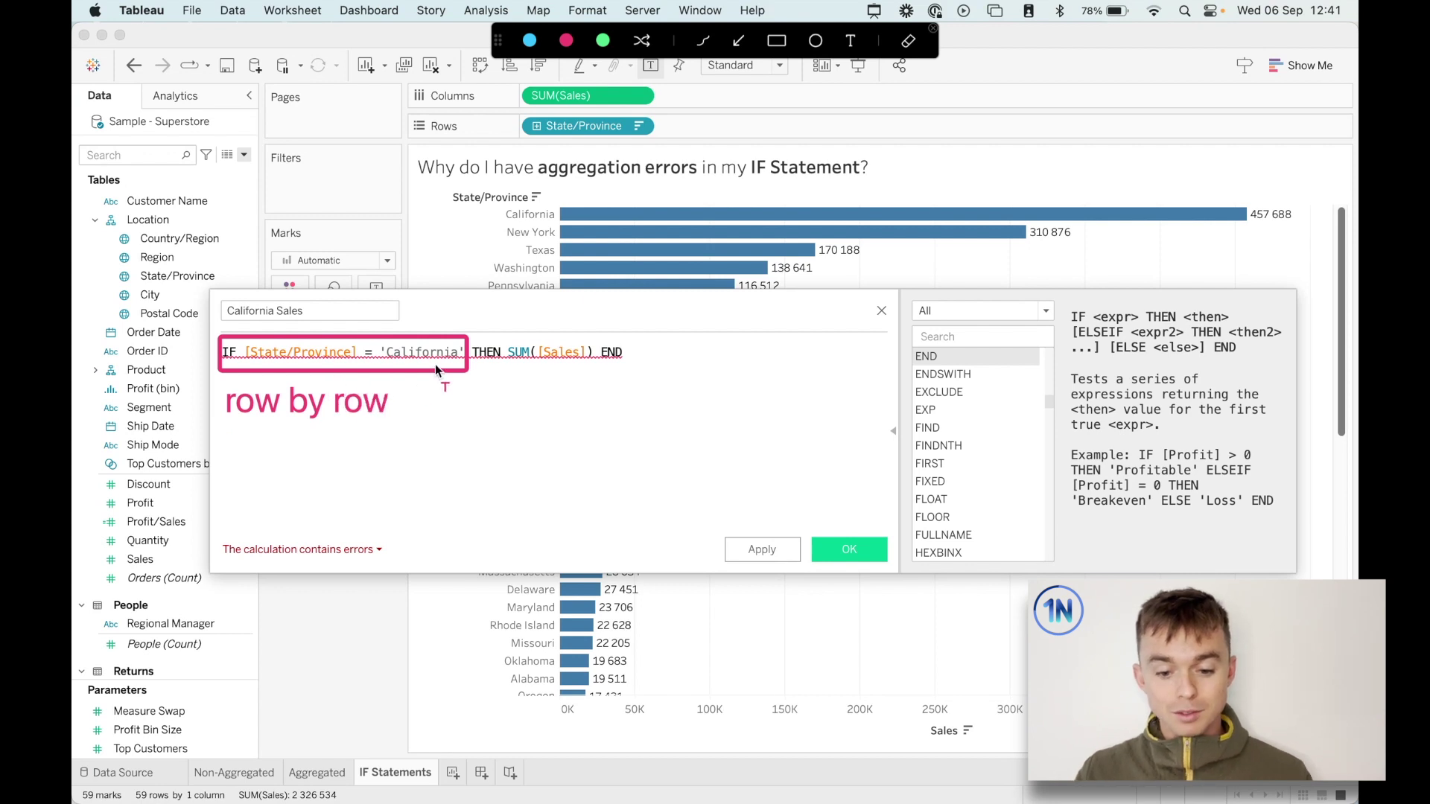
click(778, 43)
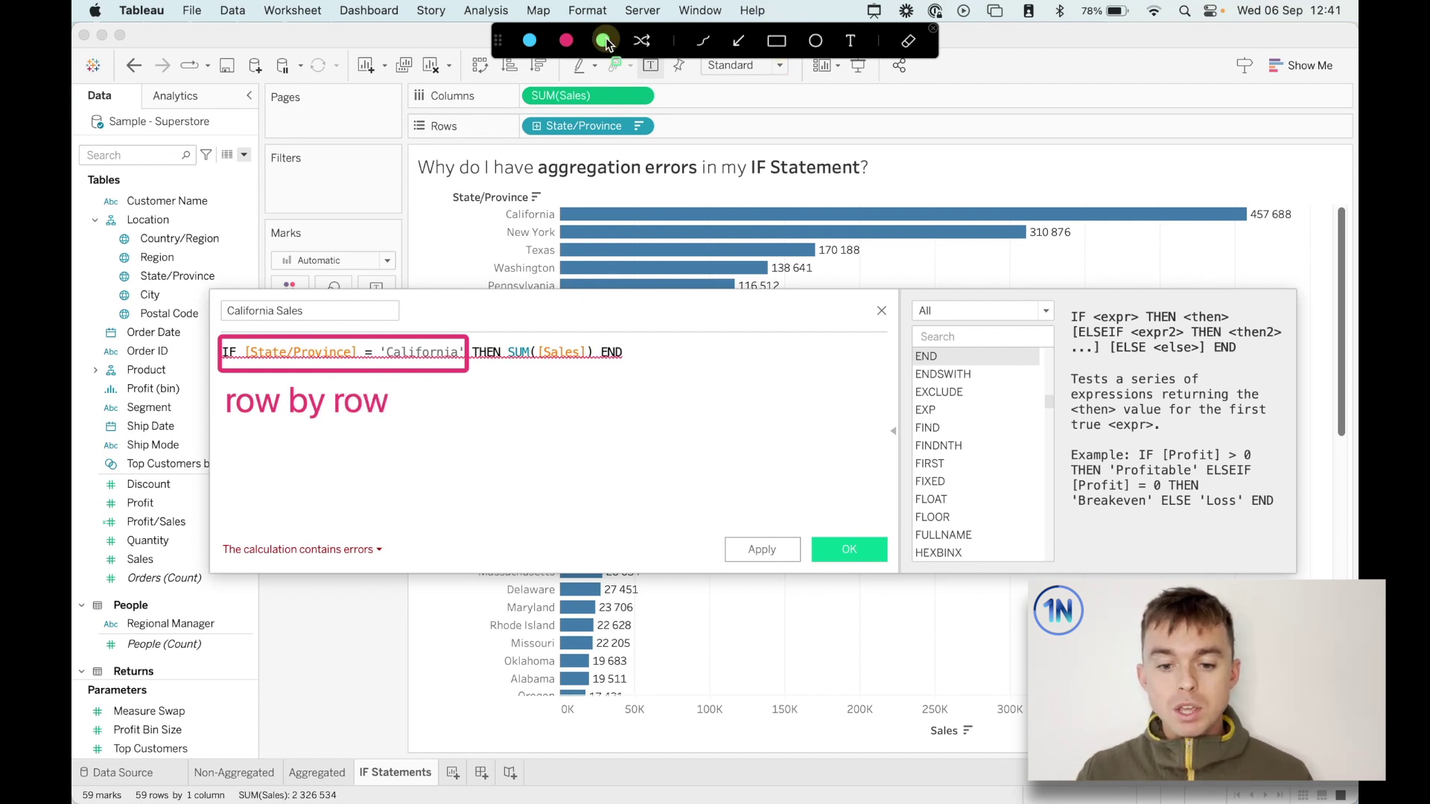
click(603, 40)
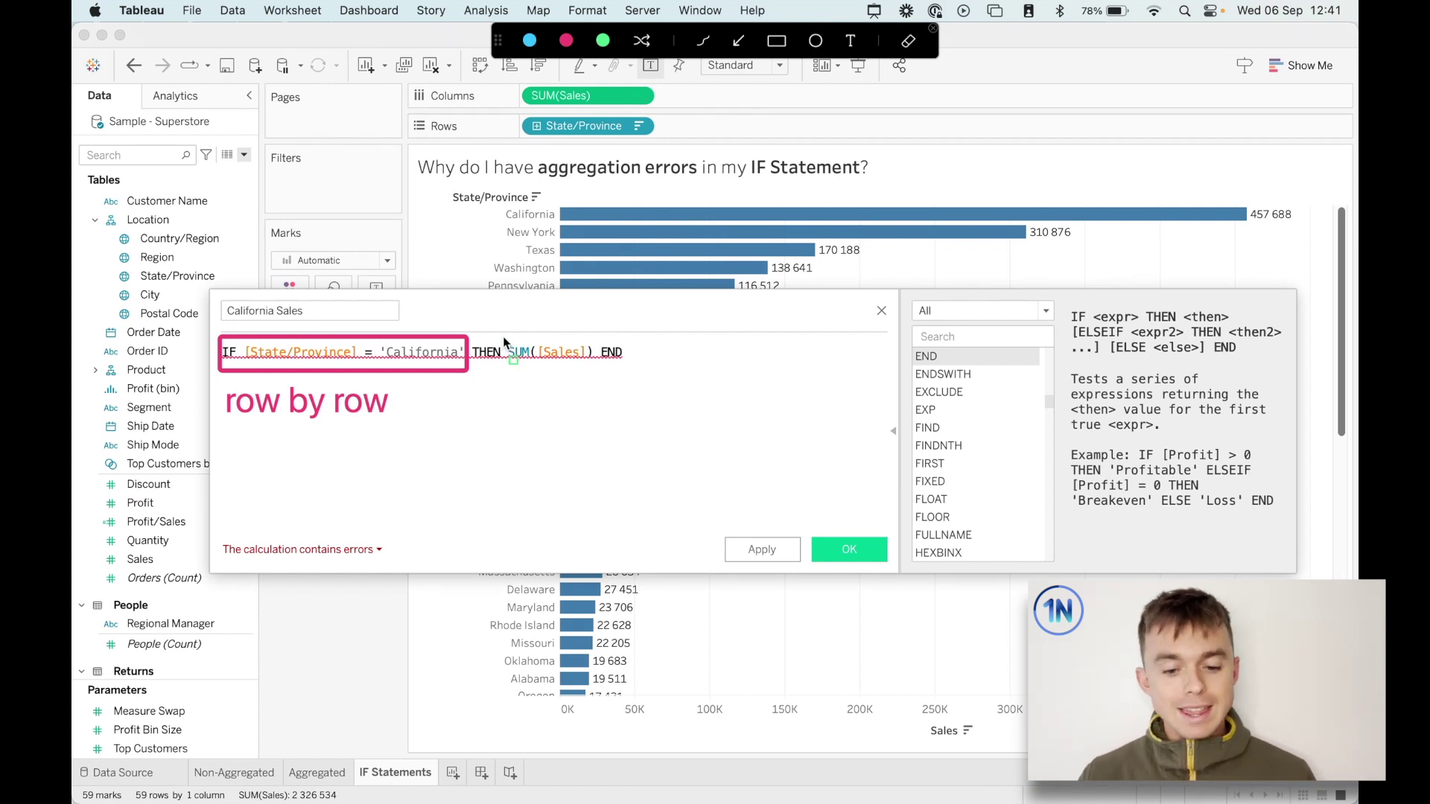
drag(503, 336, 596, 365)
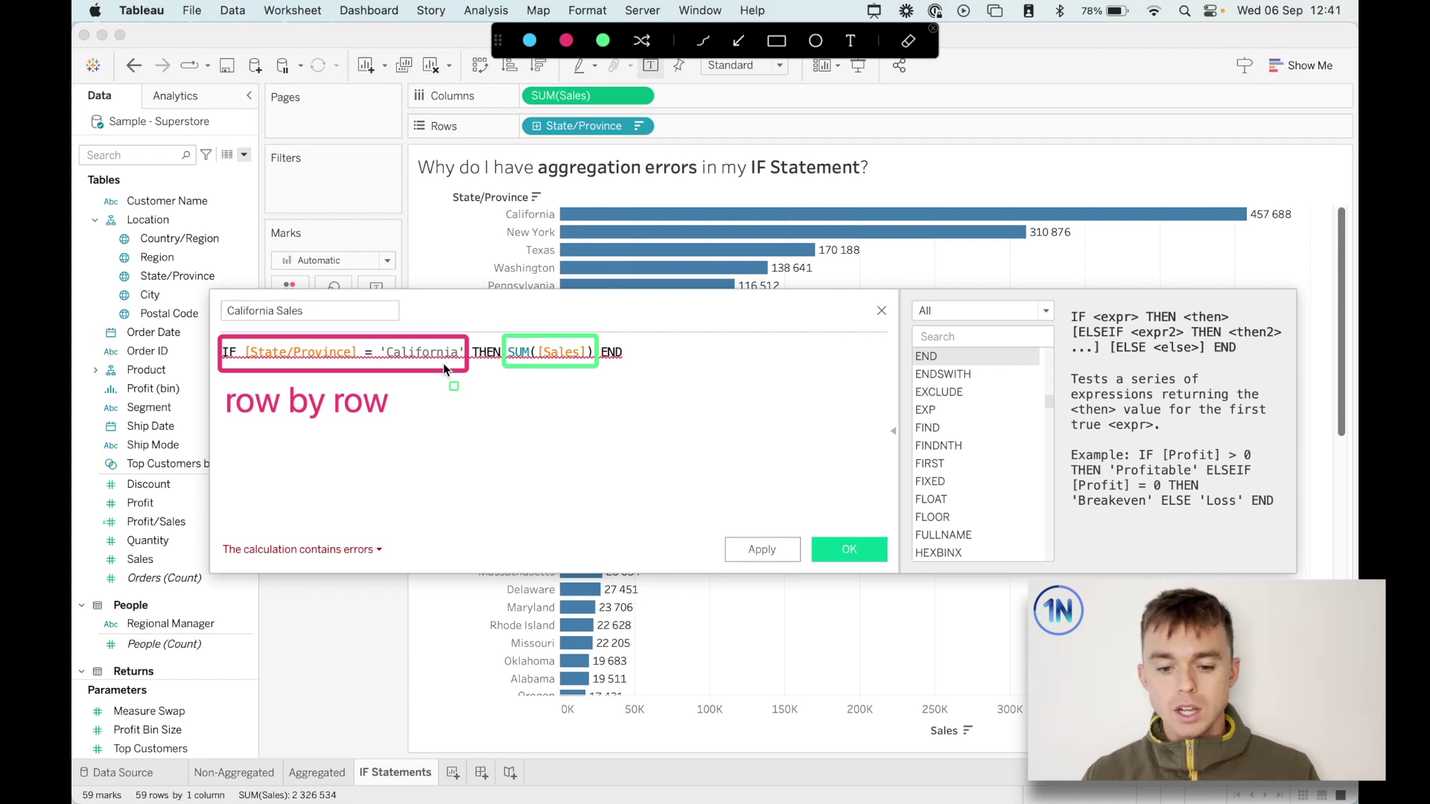
key(Escape)
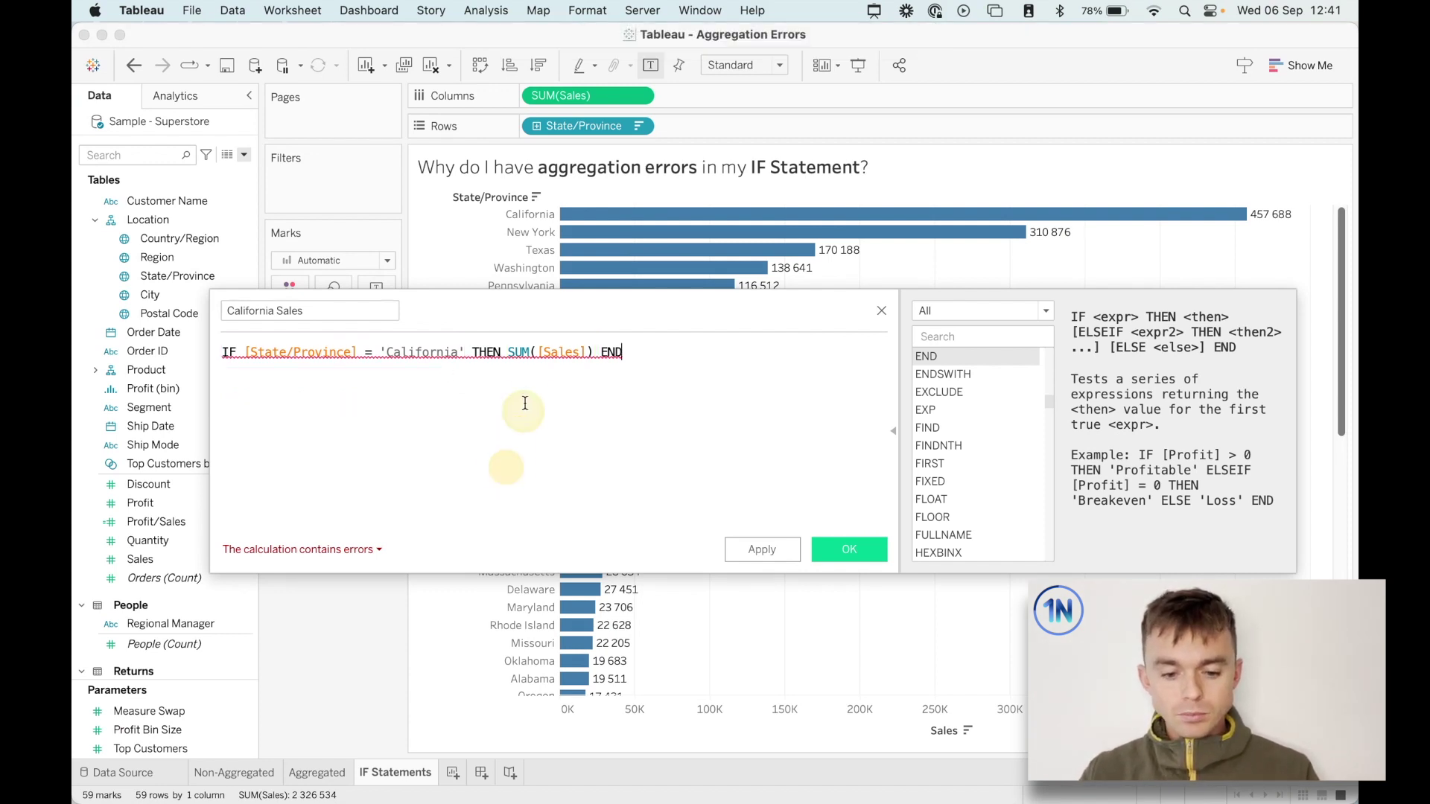
Rewrite California Sales as SUM(IF [State/Province] = 'California' THEN [Sales] END), confirm it's valid, and save.
drag(534, 358, 507, 355)
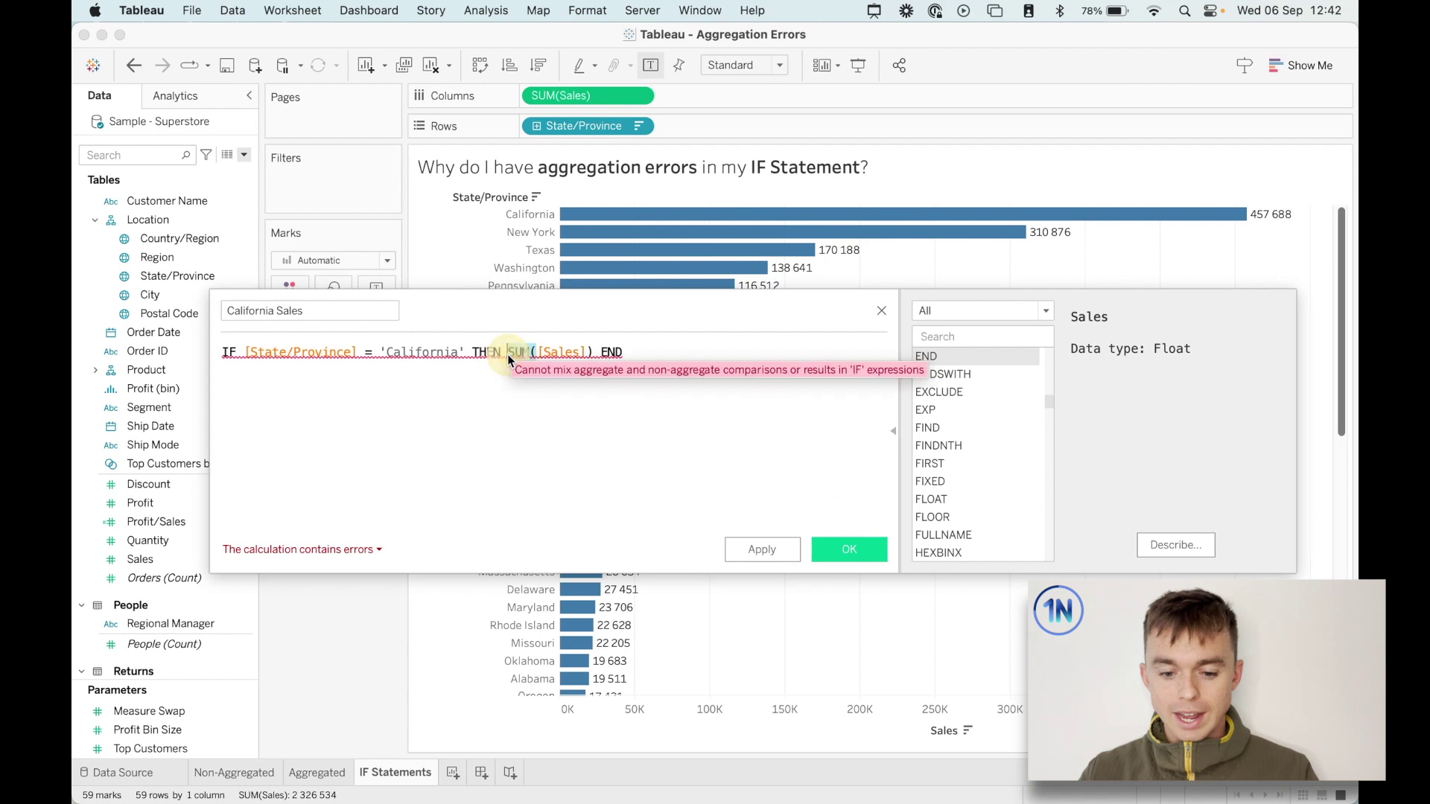
key(BackSpace)
click(567, 357)
key(BackSpace)
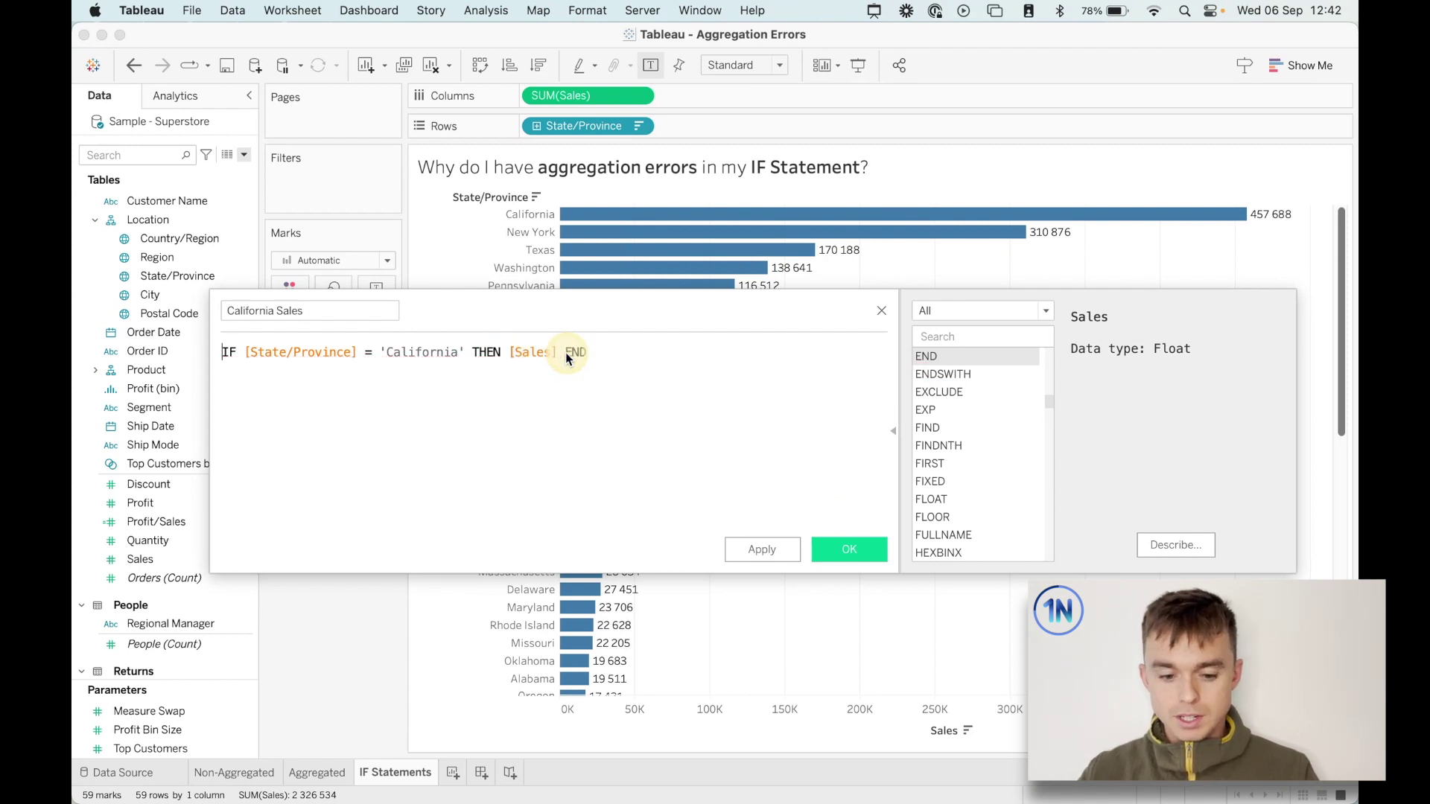
text(SUM()
key(End)
text())
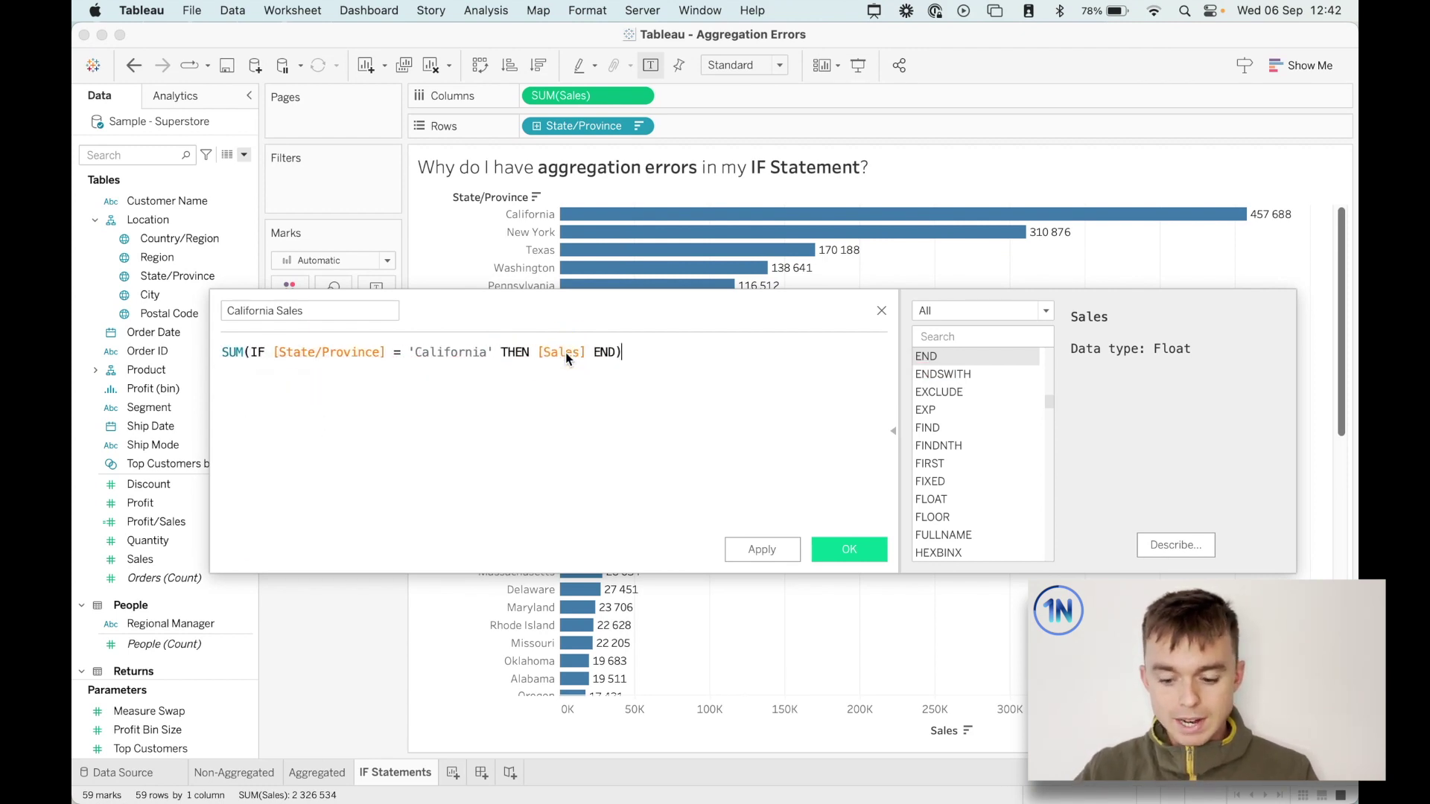
click(618, 386)
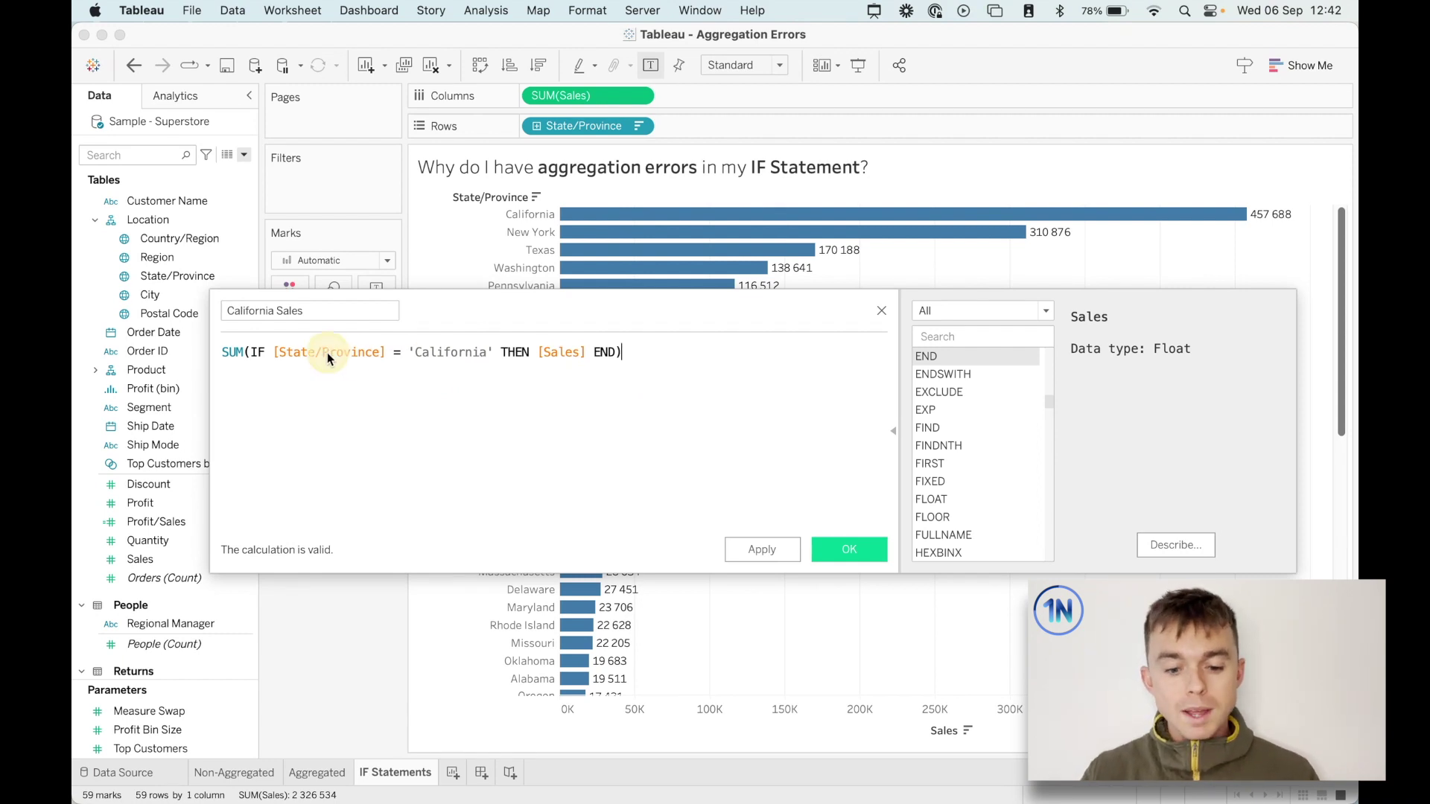
click(413, 361)
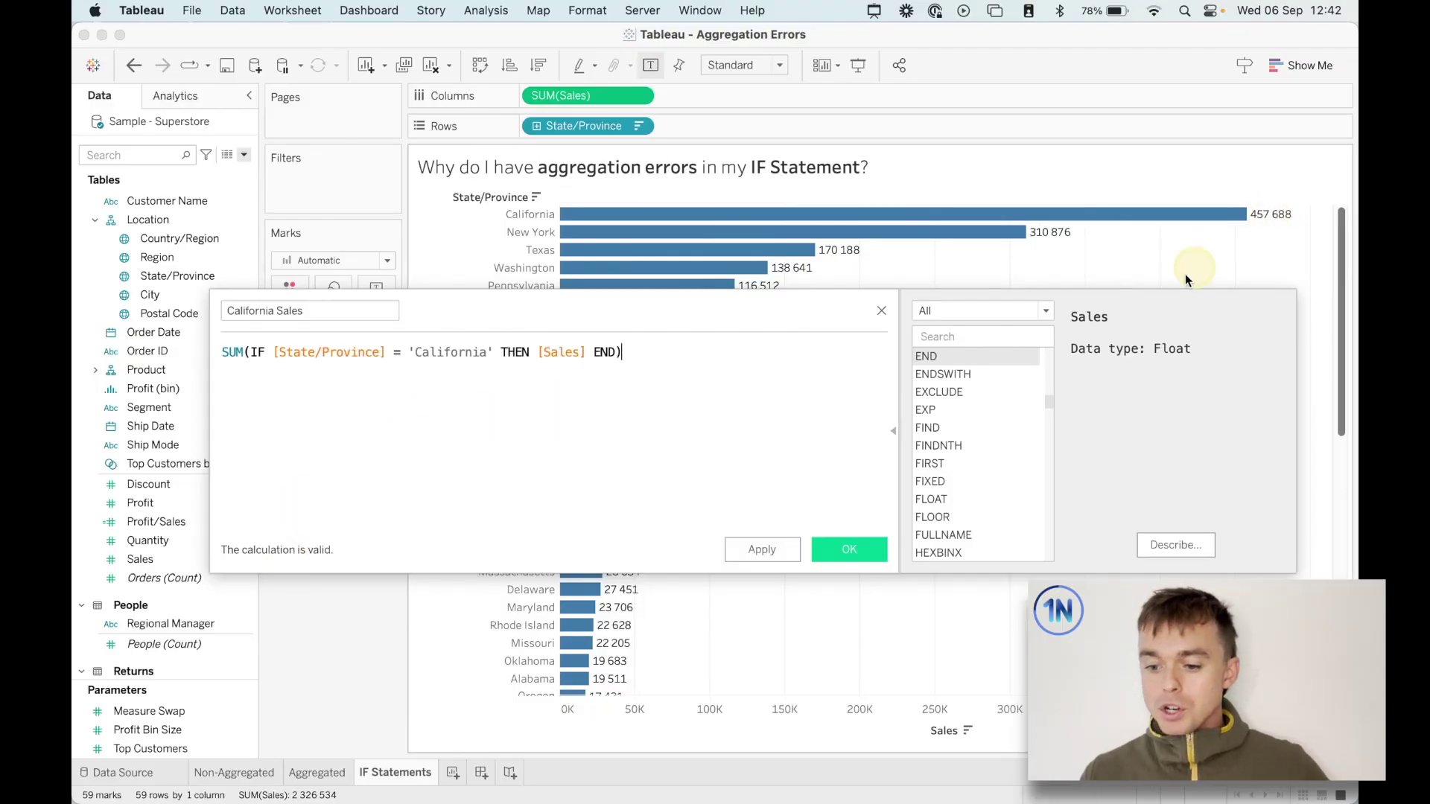
click(844, 552)
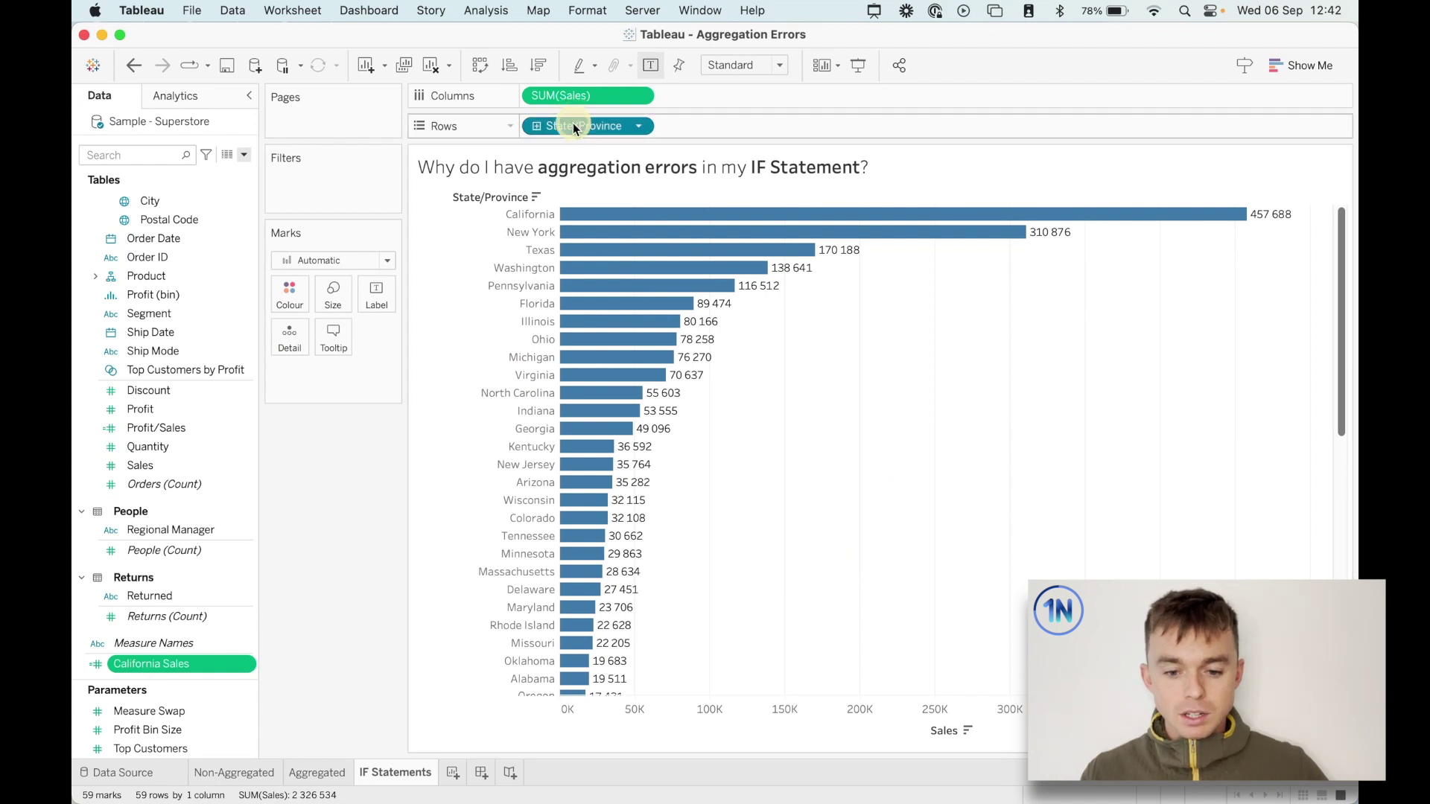
Remove State/Province from Rows and chart California Sales (457 688) instead of SUM(Sales) on a new sheet.
drag(574, 125, 327, 490)
drag(191, 655, 587, 88)
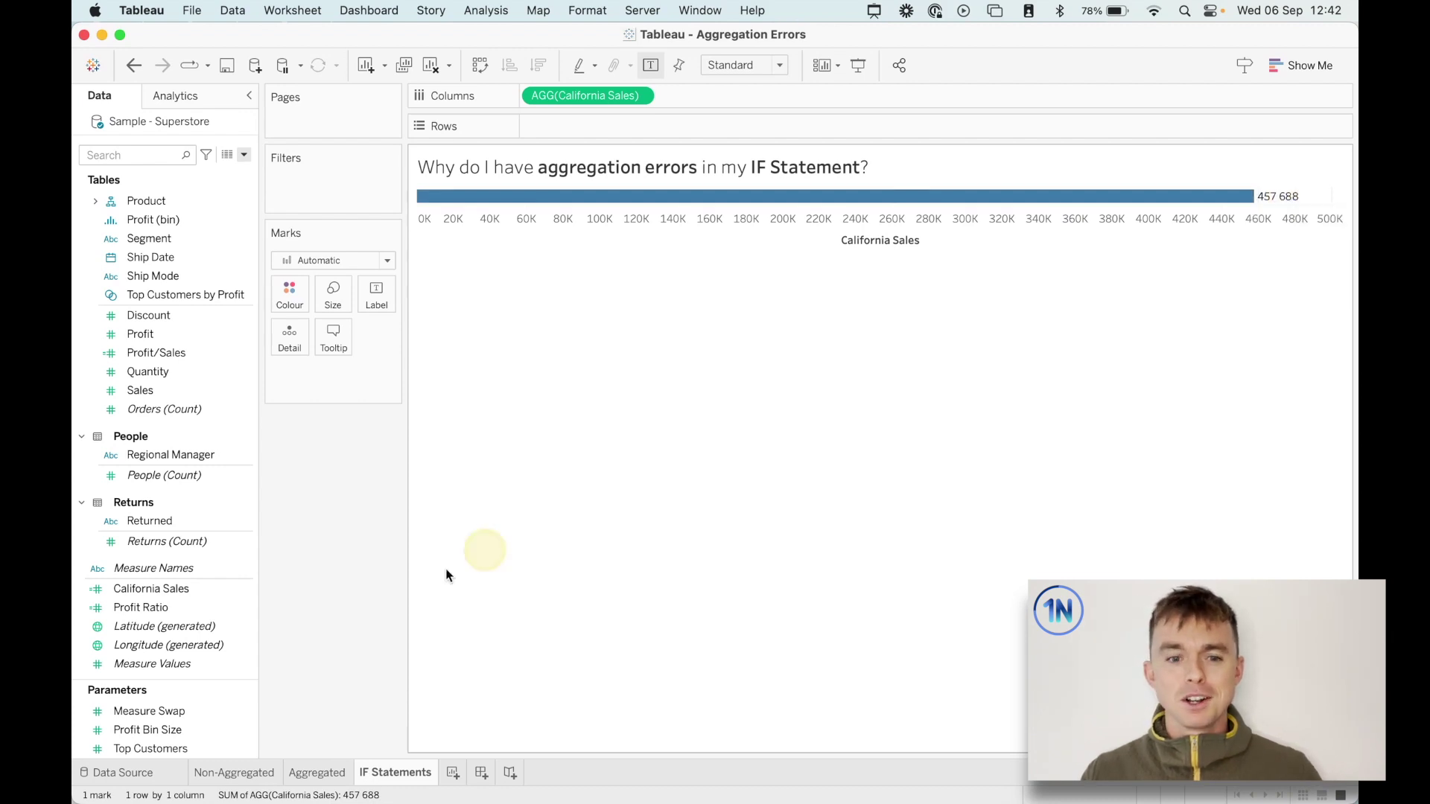
click(454, 775)
Rename the new worksheet to 'Case Statement'.
double_click(453, 773)
text(Case)
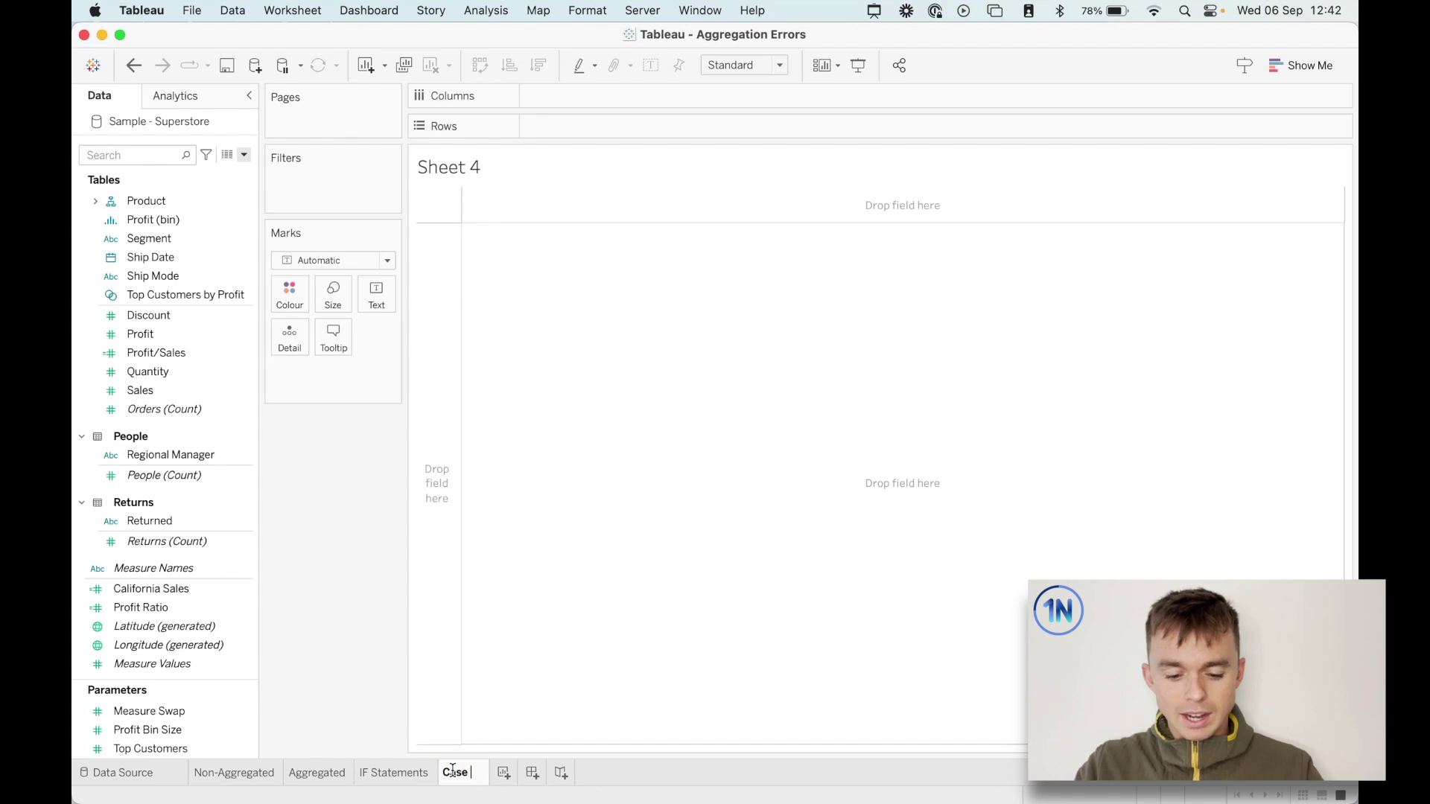
text( Statement)
key(Return)
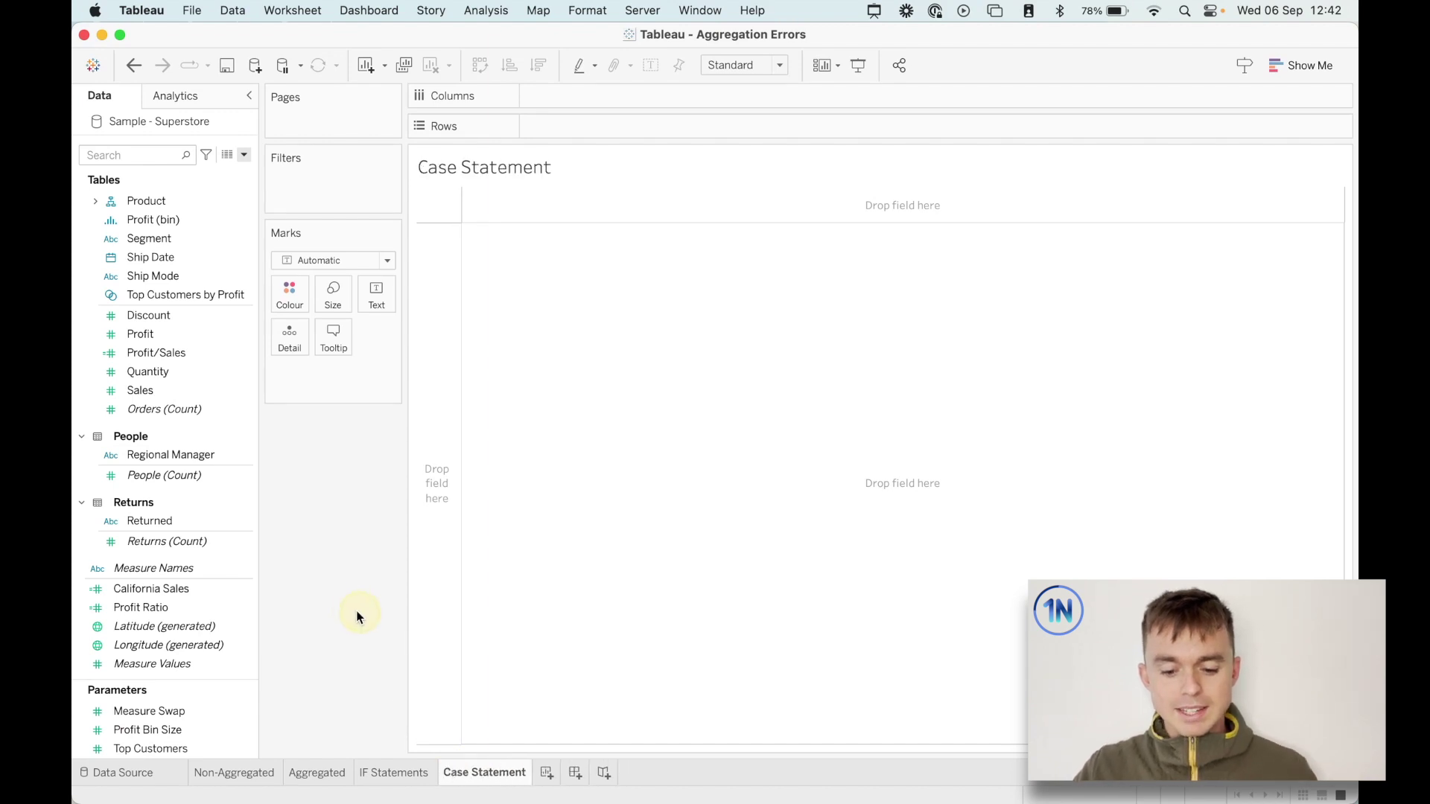
Show the Measure Swap parameter control, set it to Profit Ratio, and start a new calculated field.
click(198, 705)
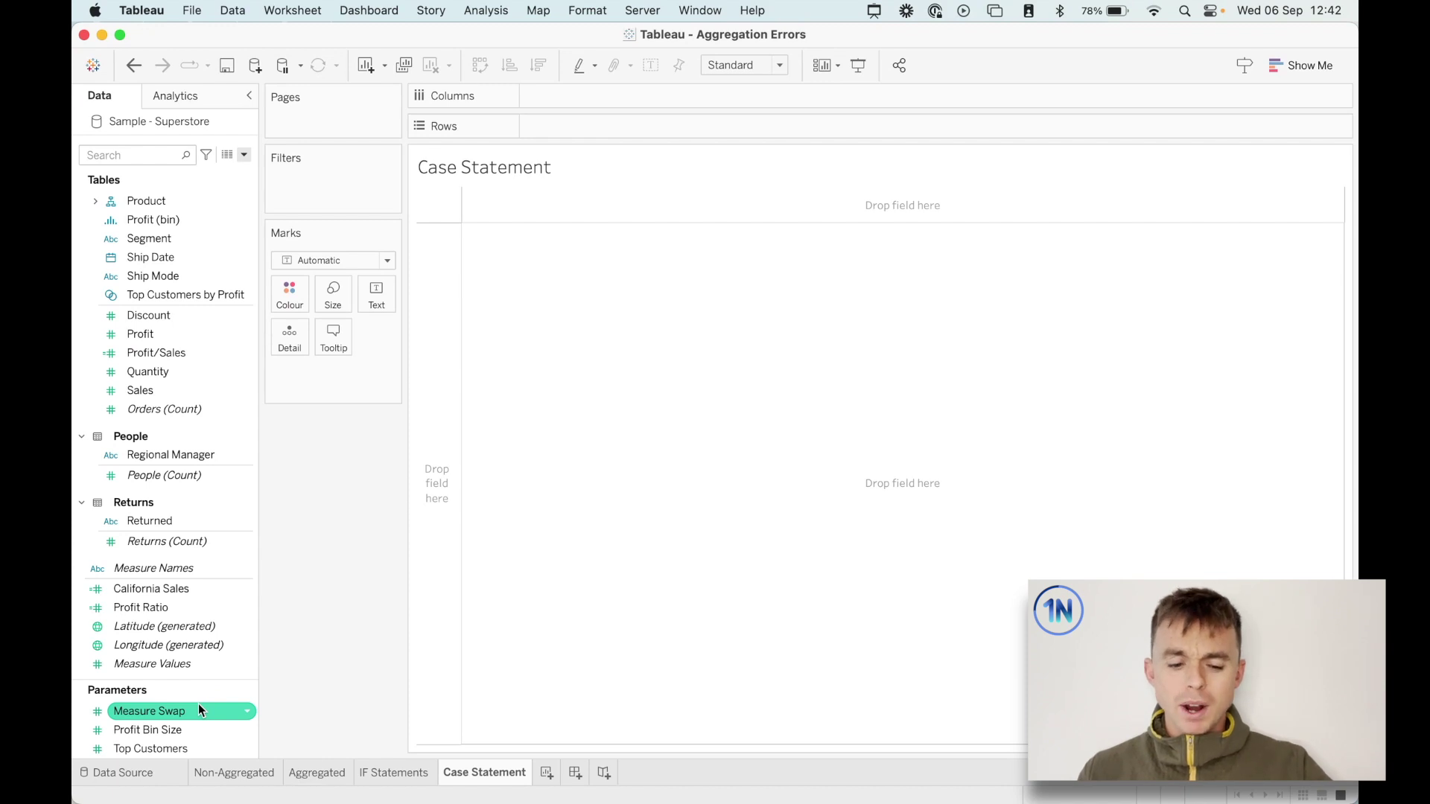
click(157, 712)
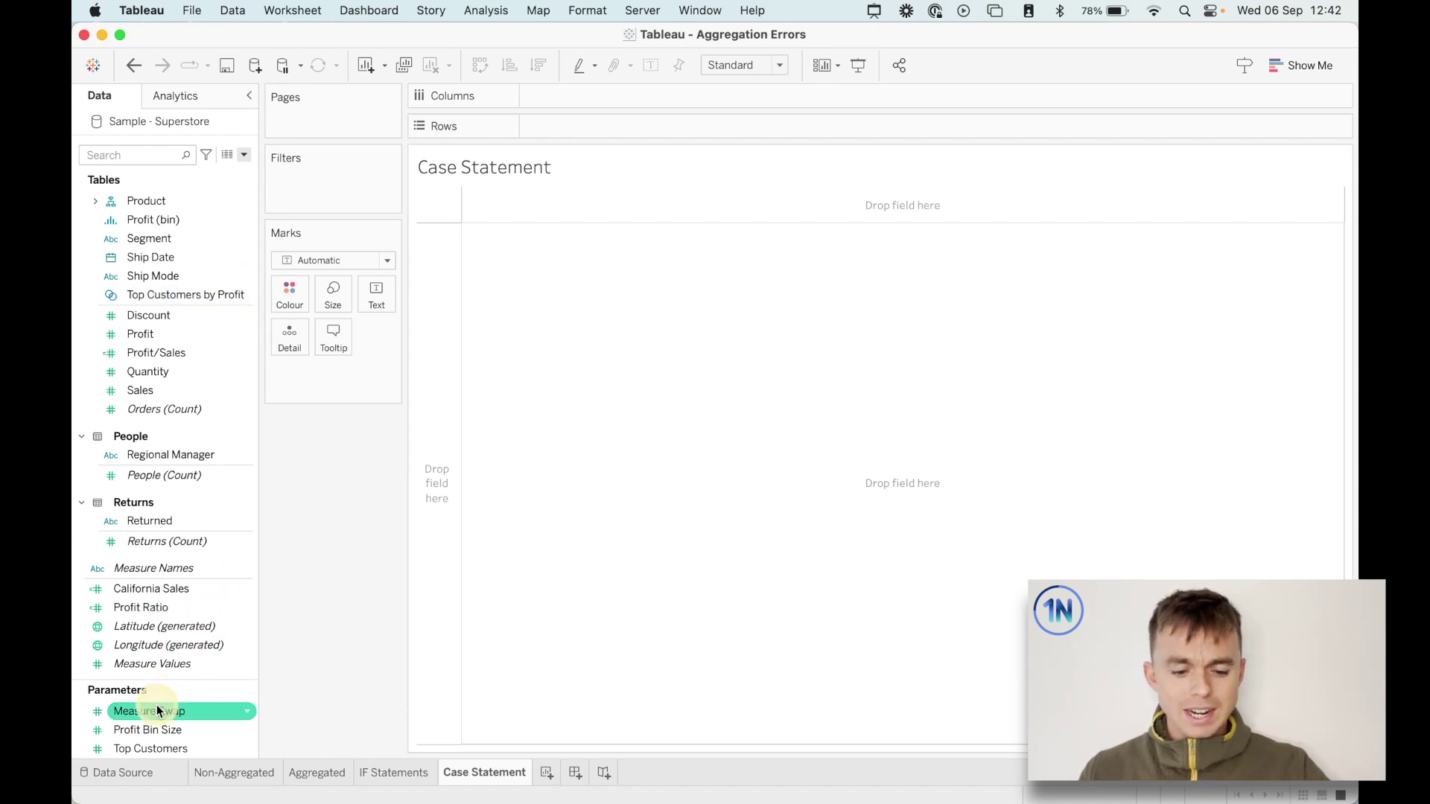
right_click(157, 711)
click(239, 436)
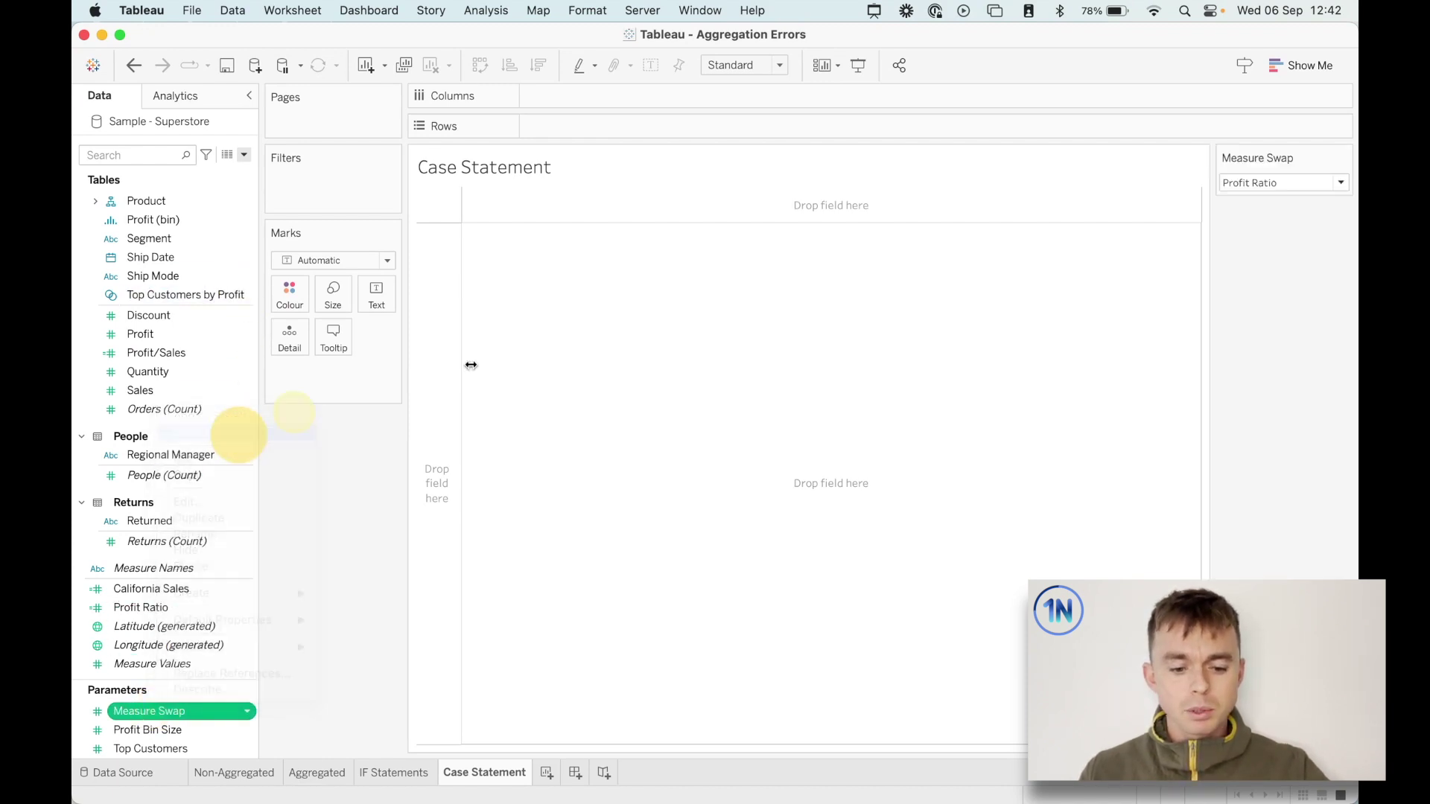
click(1300, 183)
click(1257, 213)
click(1271, 184)
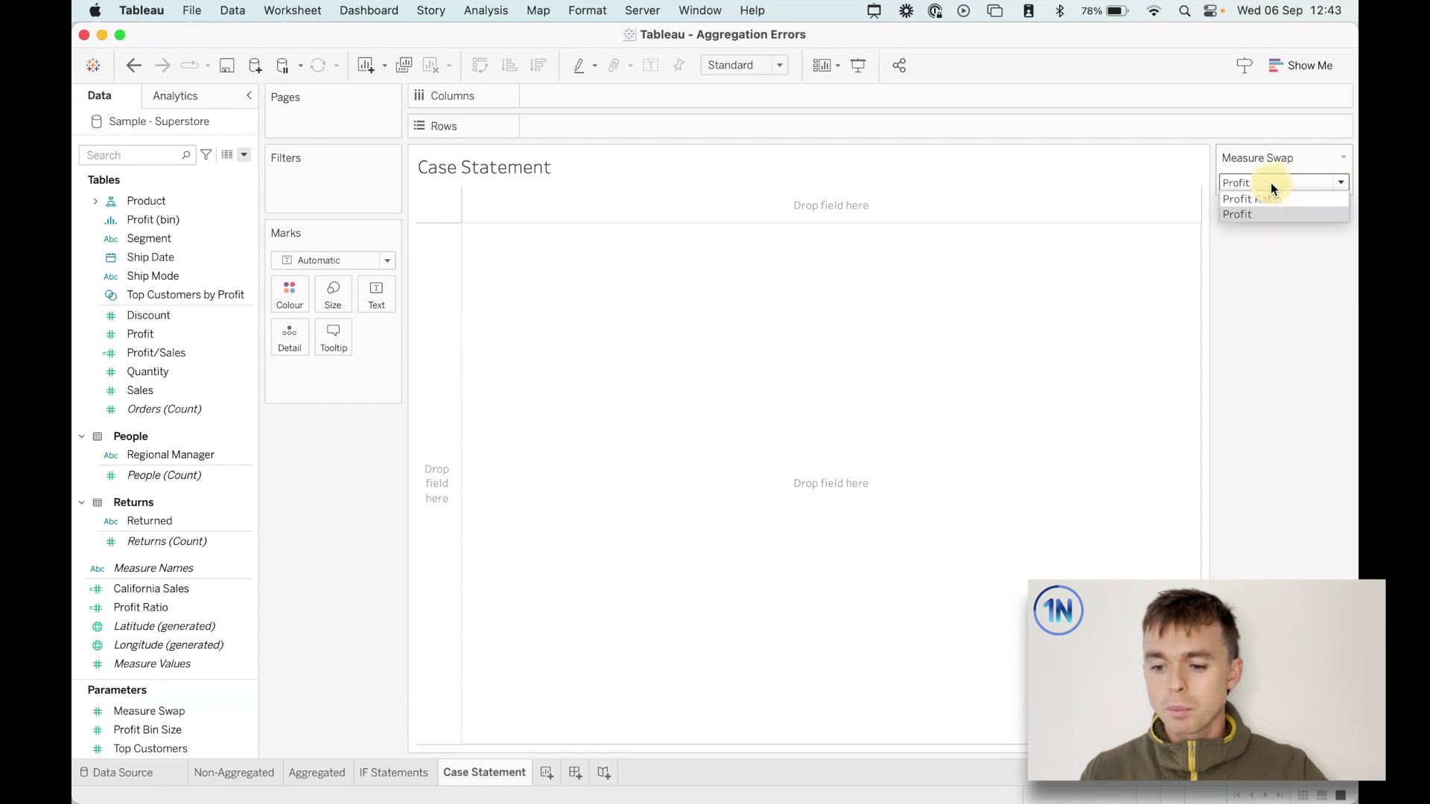
click(1257, 198)
click(243, 154)
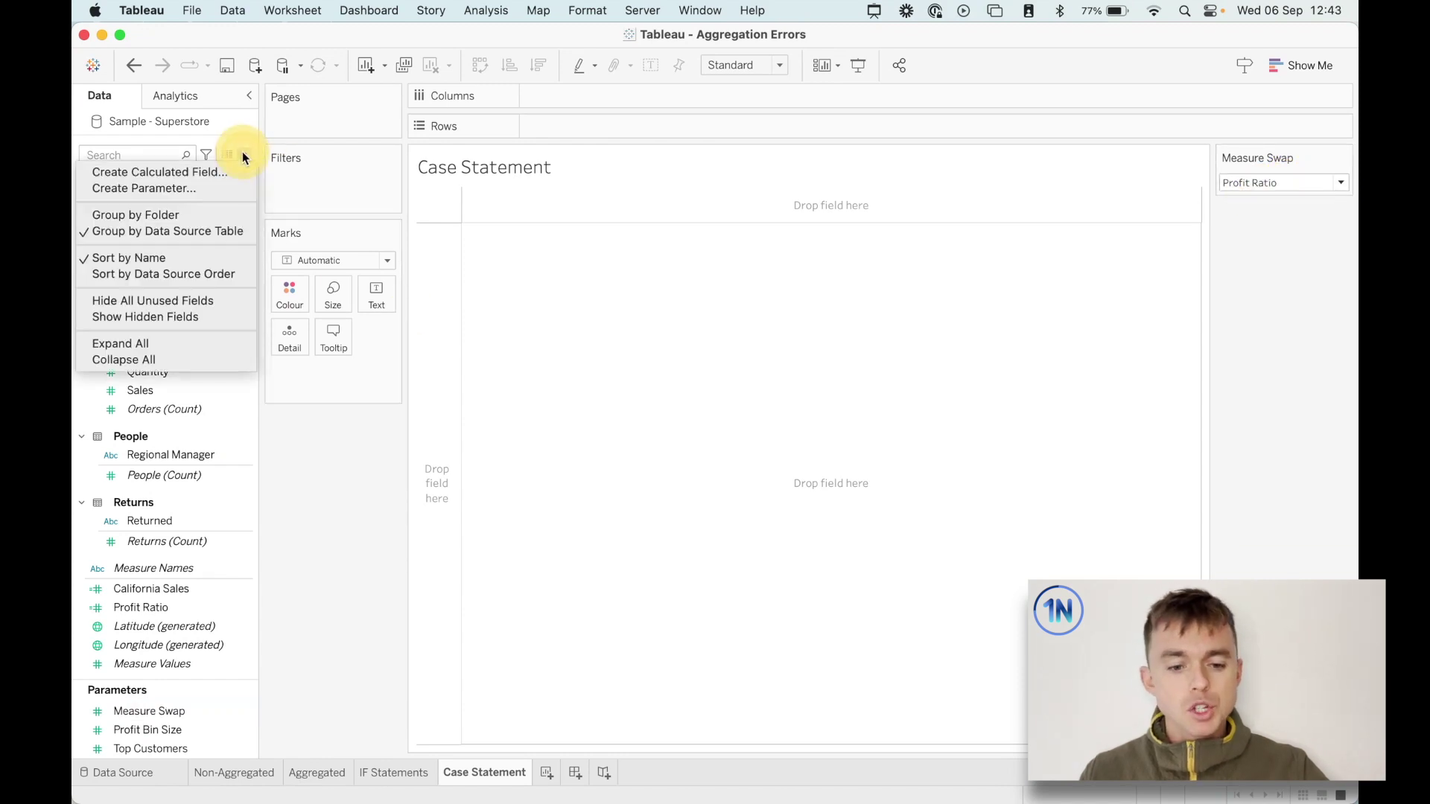
click(160, 172)
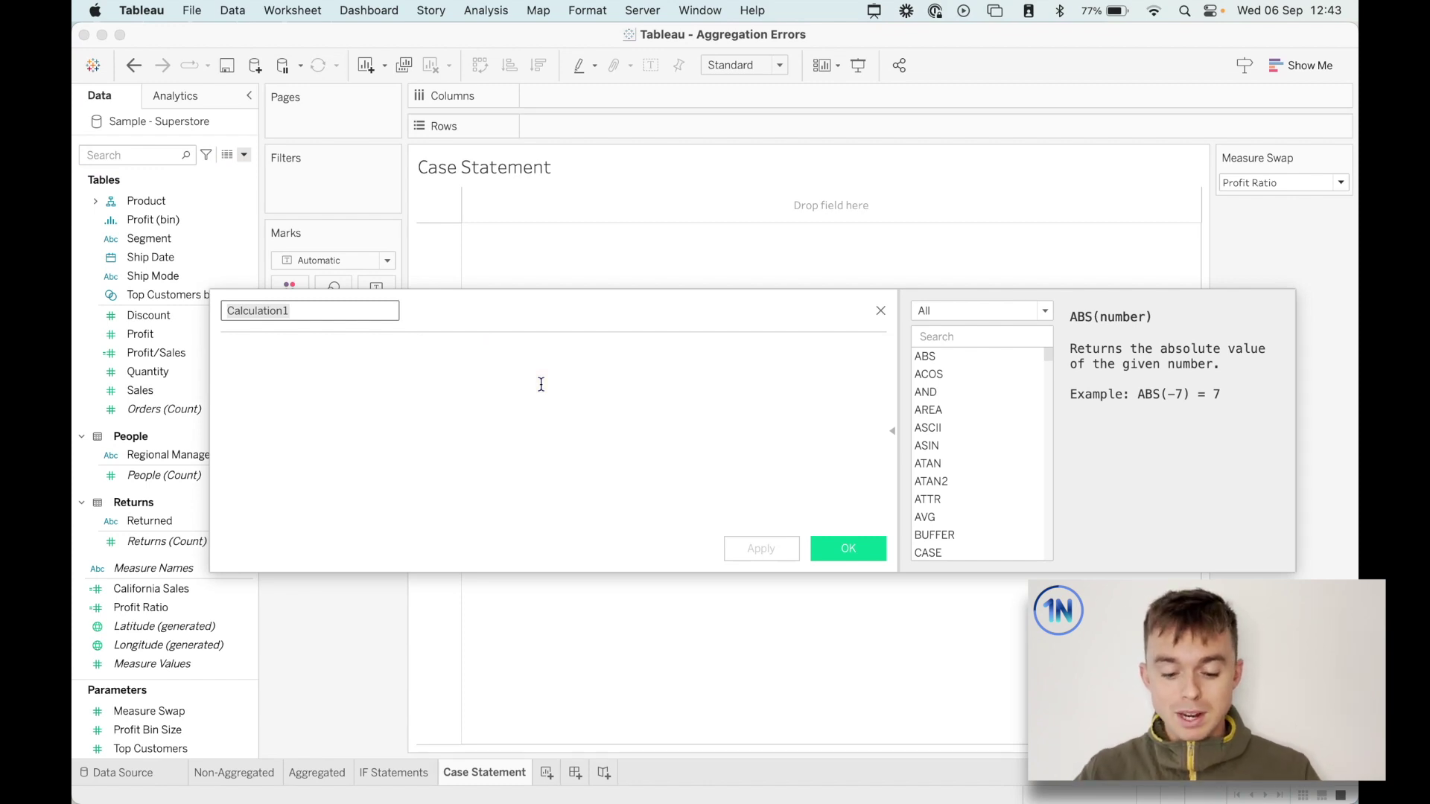
Name the calculation 'Measure Swap 1' and enter CASE [Measure Swap] WHEN 1 THEN [Profit Ratio].
text(Measure)
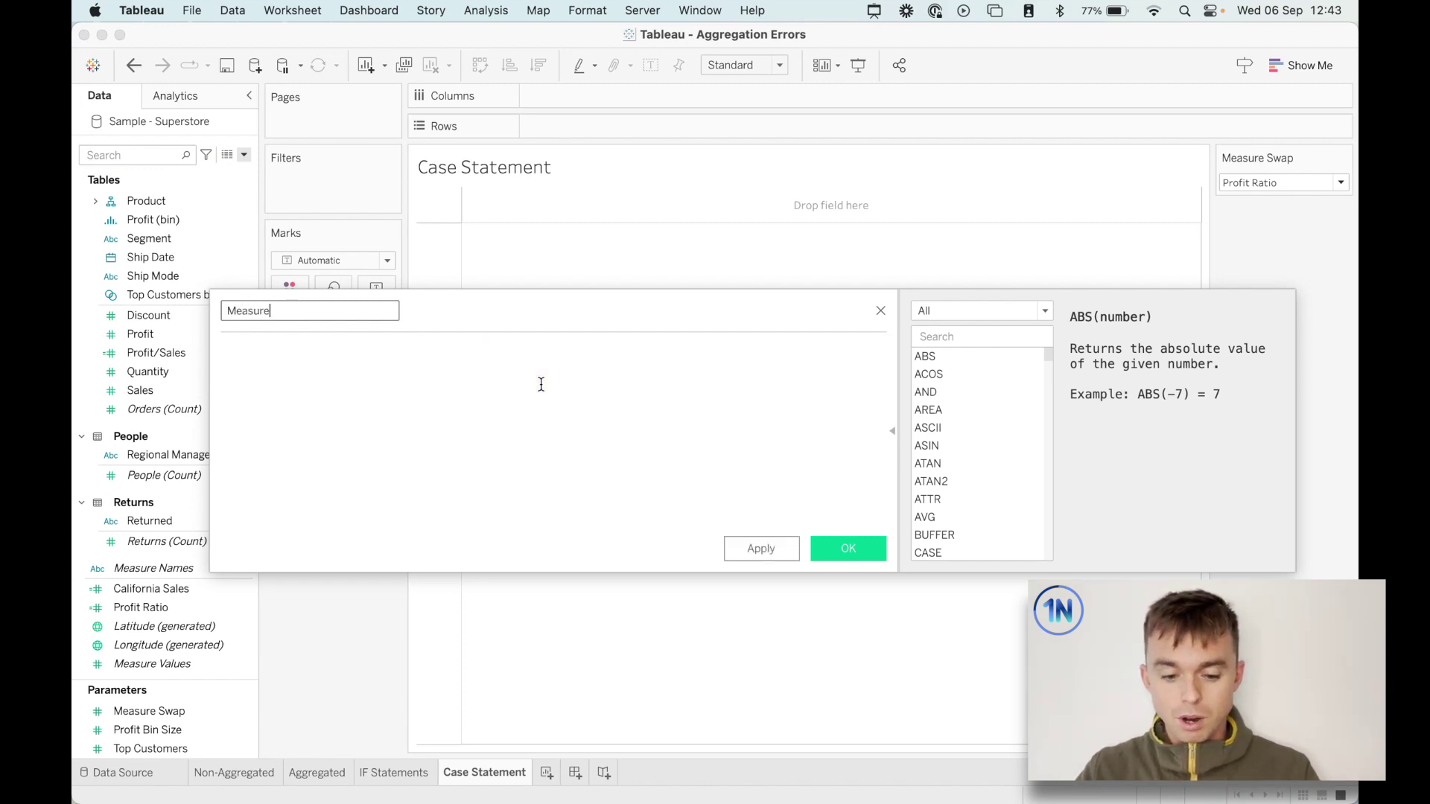
text( Swap 1)
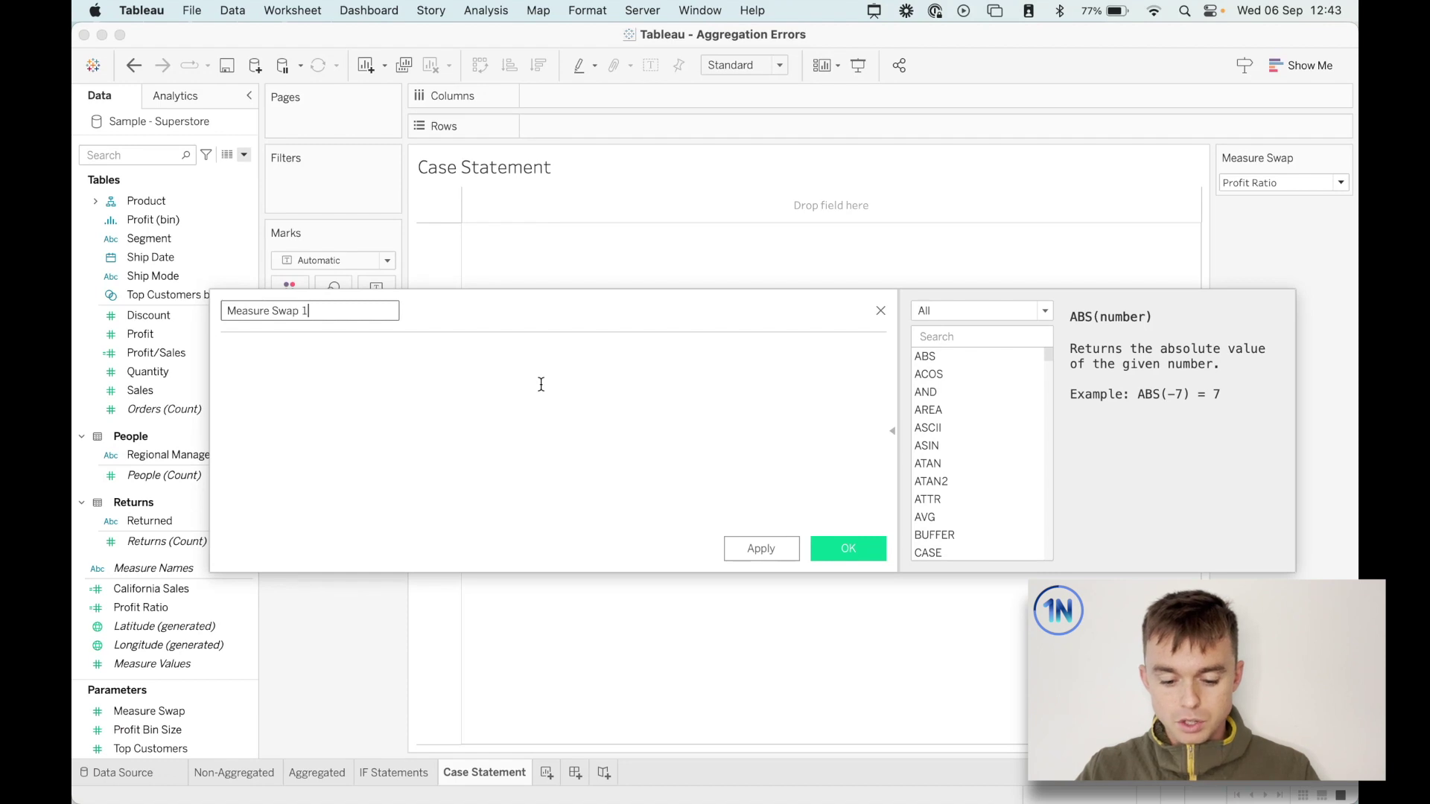
key(Tab)
text(CASE Mea)
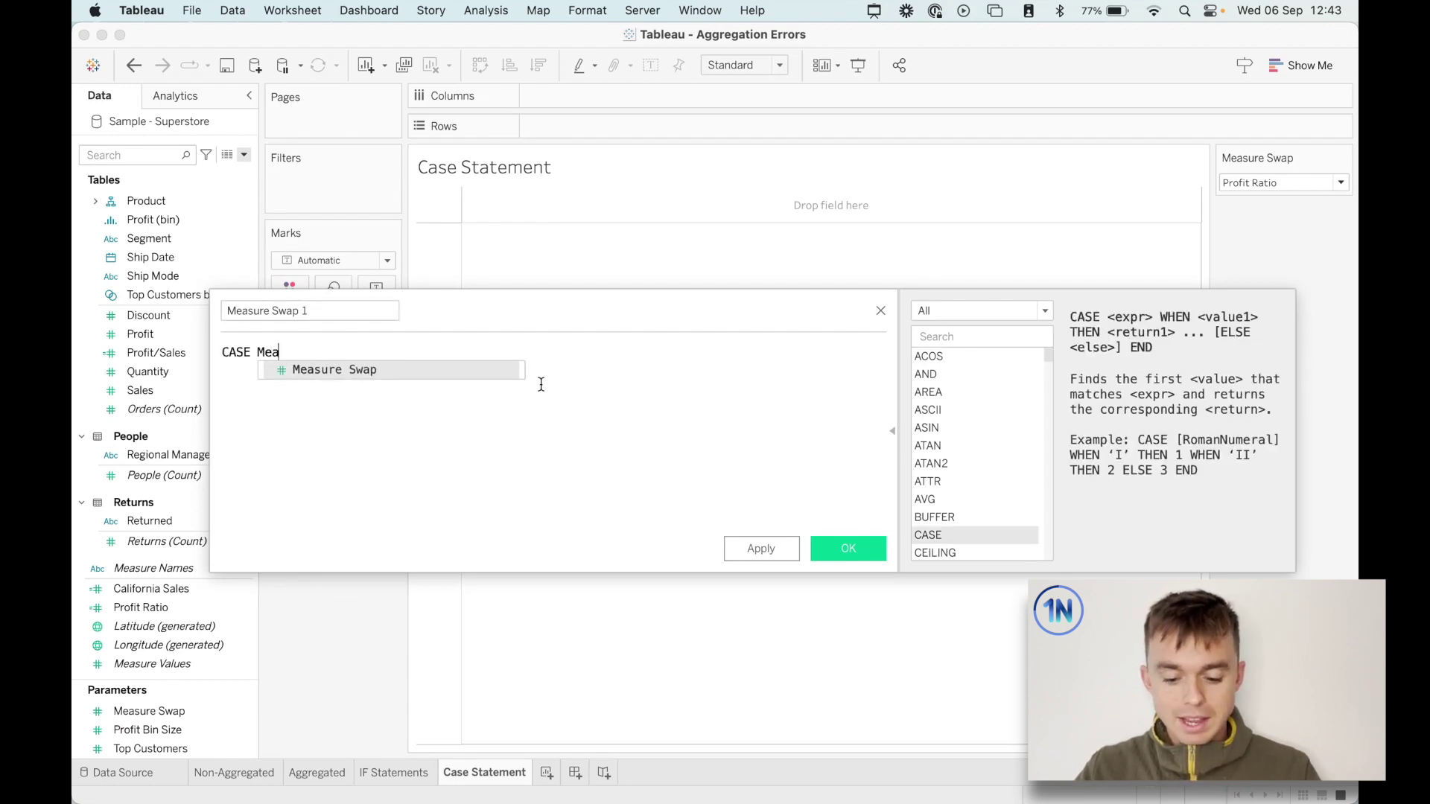
key(Return)
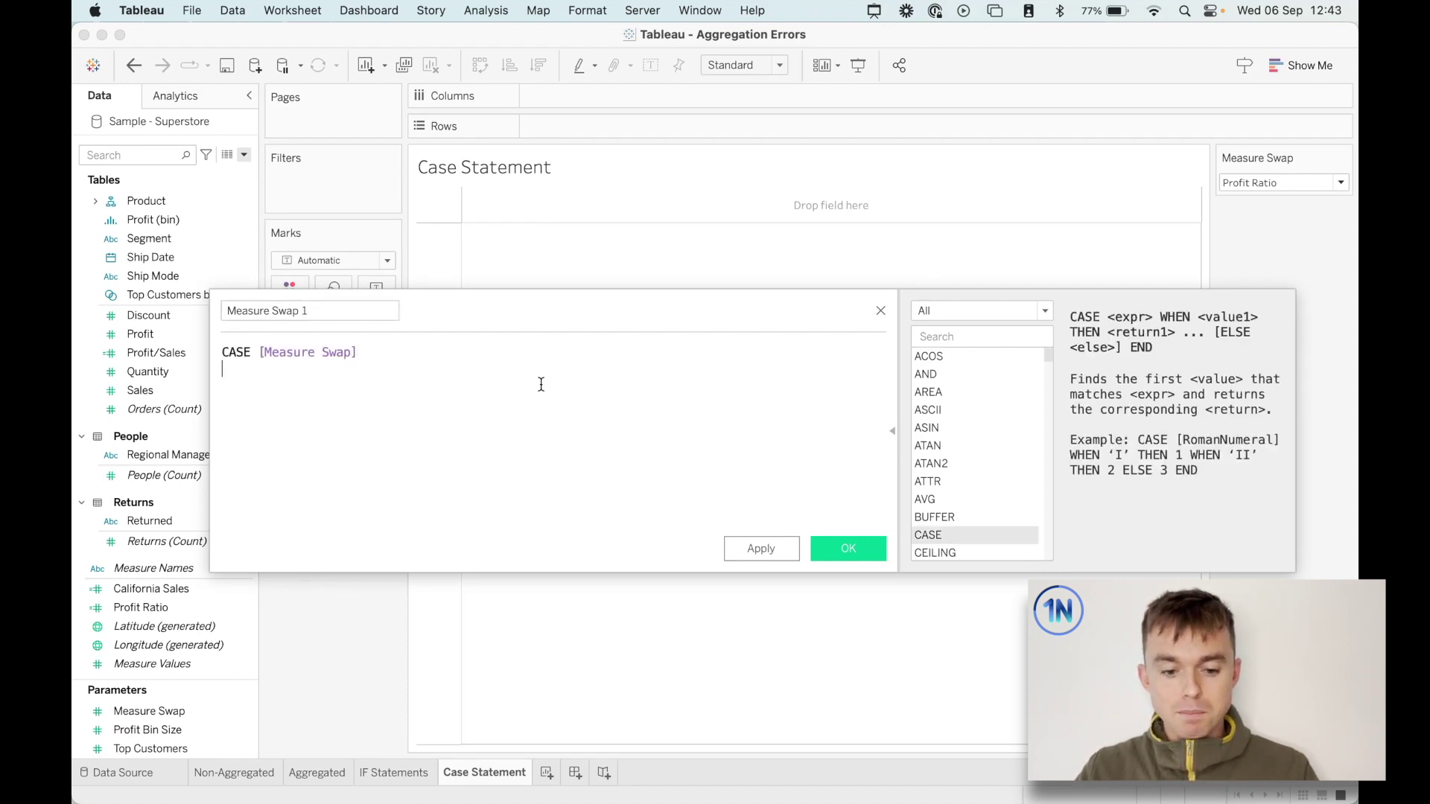
text(WHEN 1 THEN)
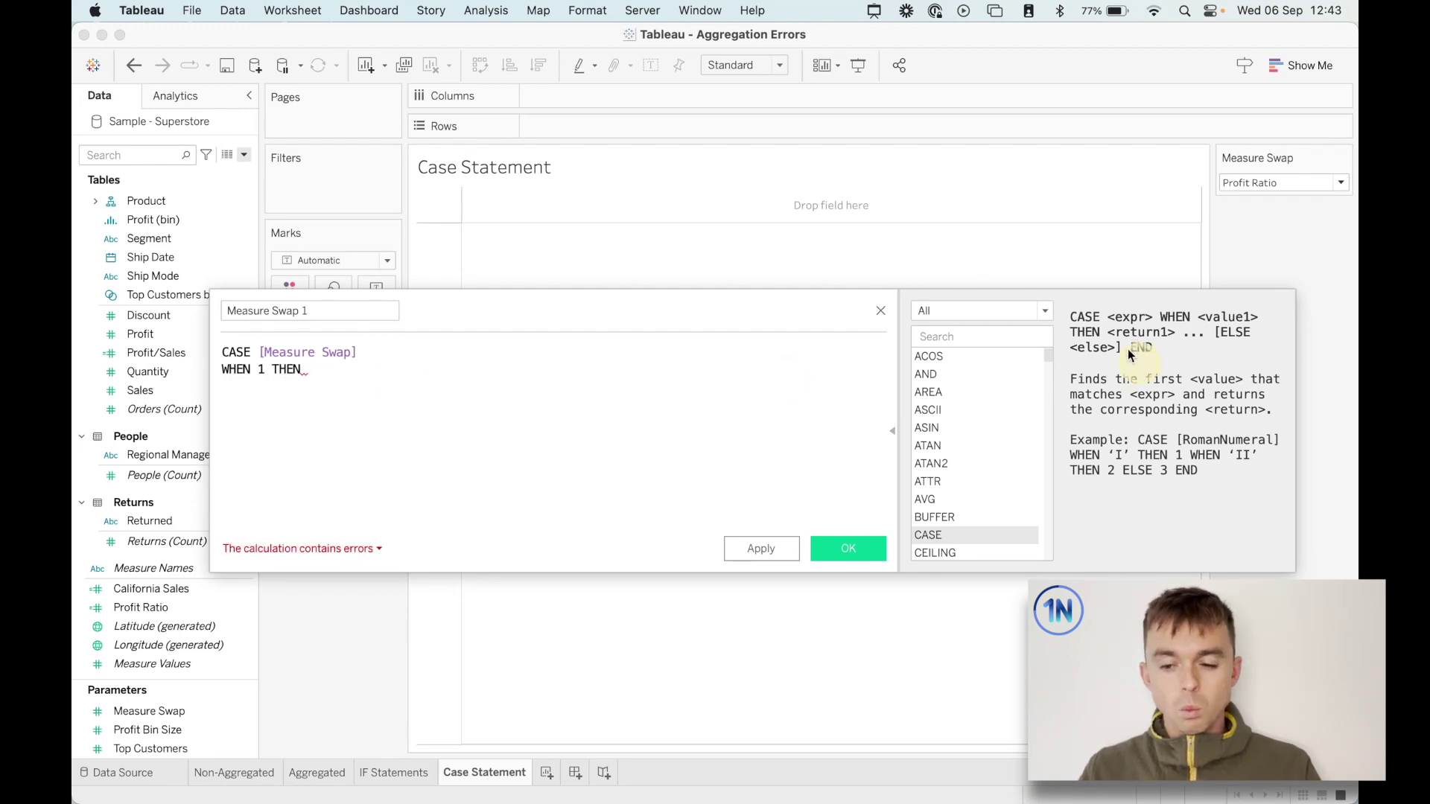
click(642, 442)
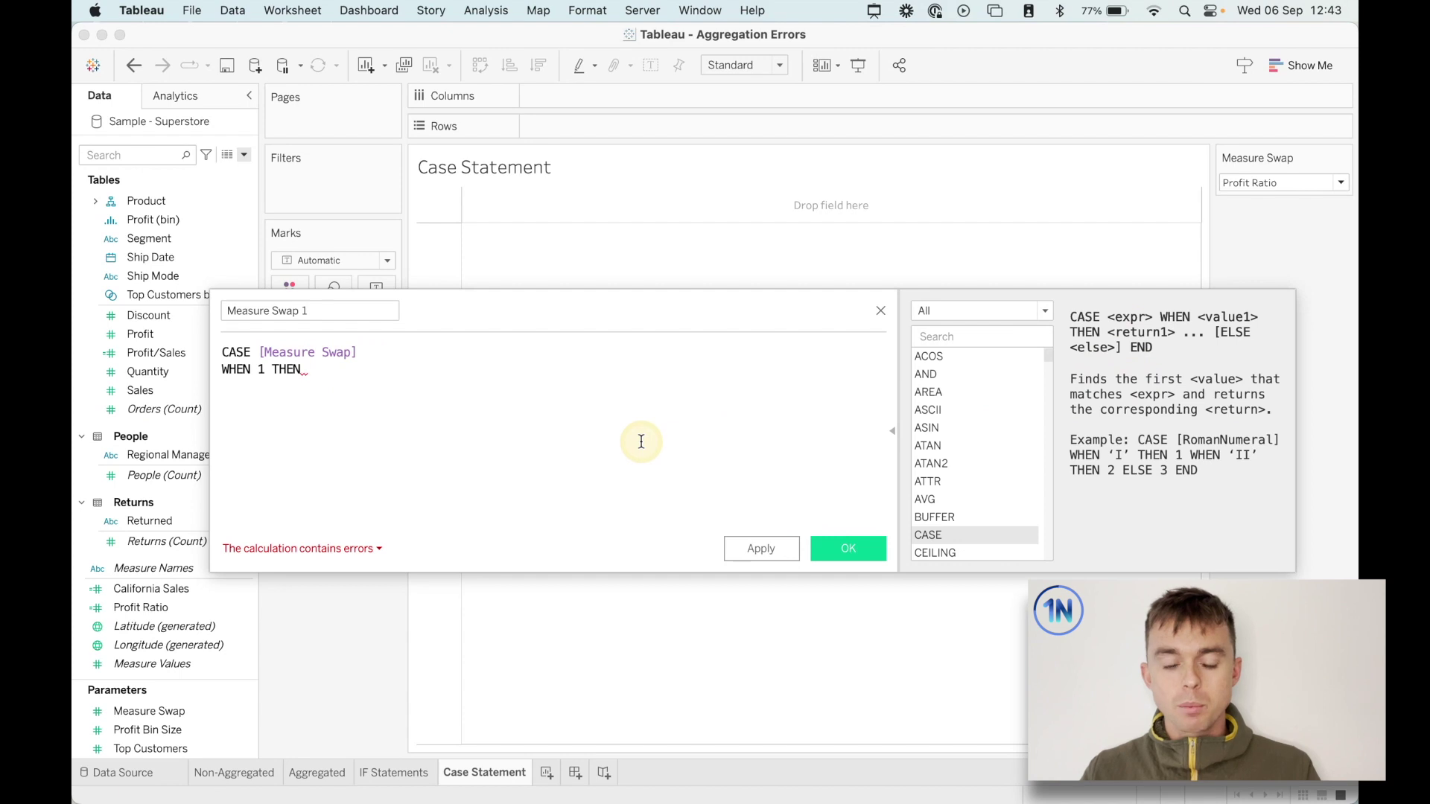
text(Profi)
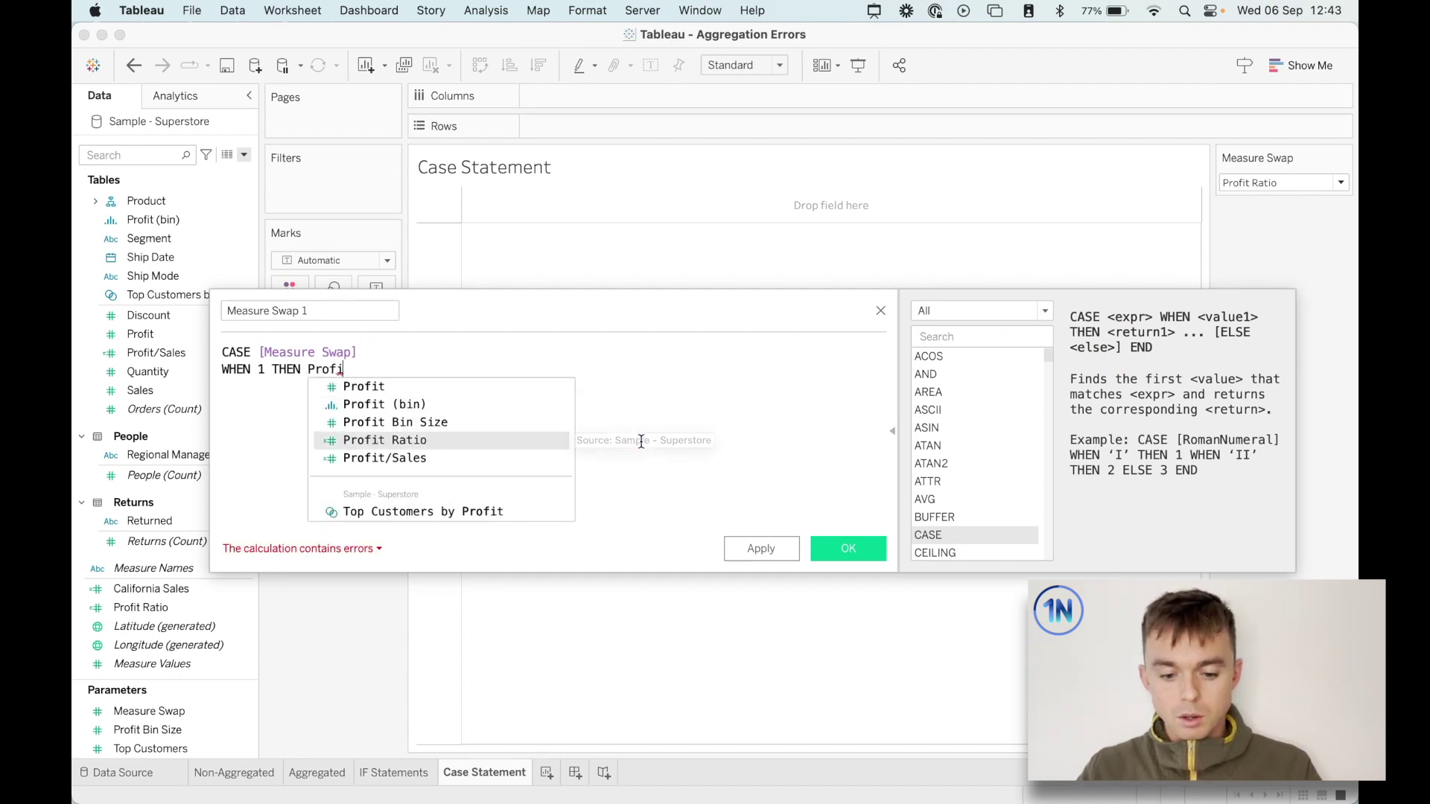
key(Return)
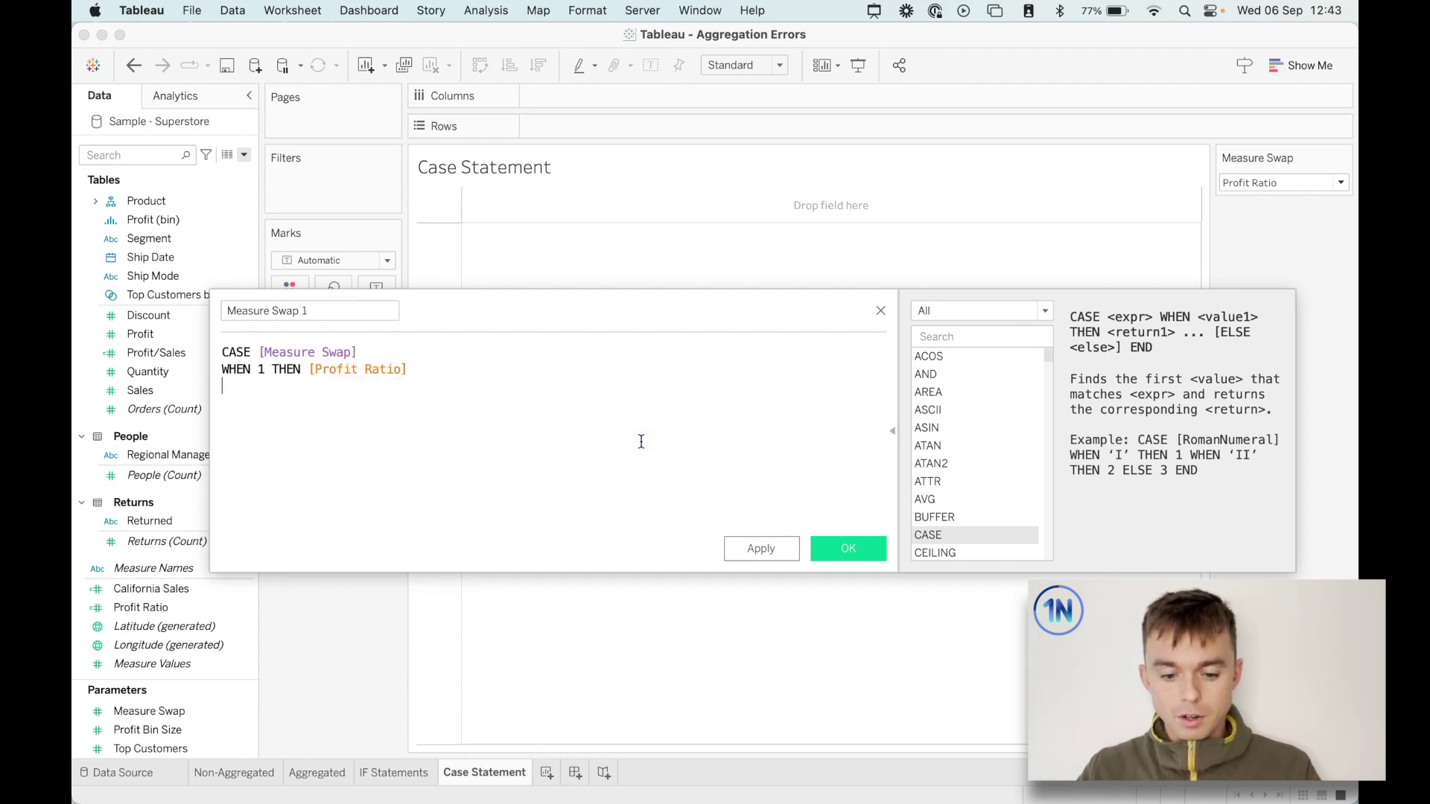
Add a second case WHEN 2 THEN [Profit] and close the formula with END.
key(Return)
text(WHEN 2 THEN Prof)
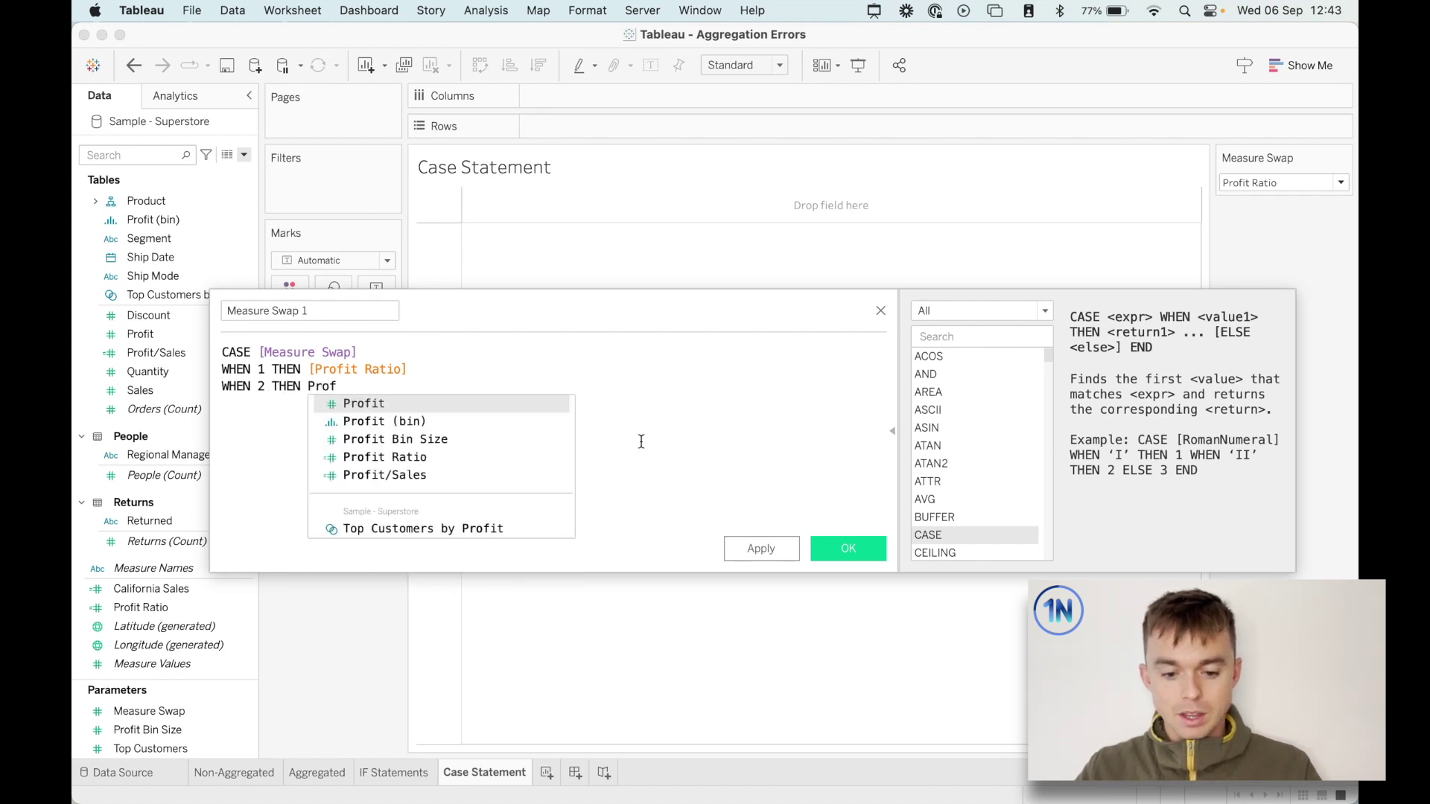
key(Return)
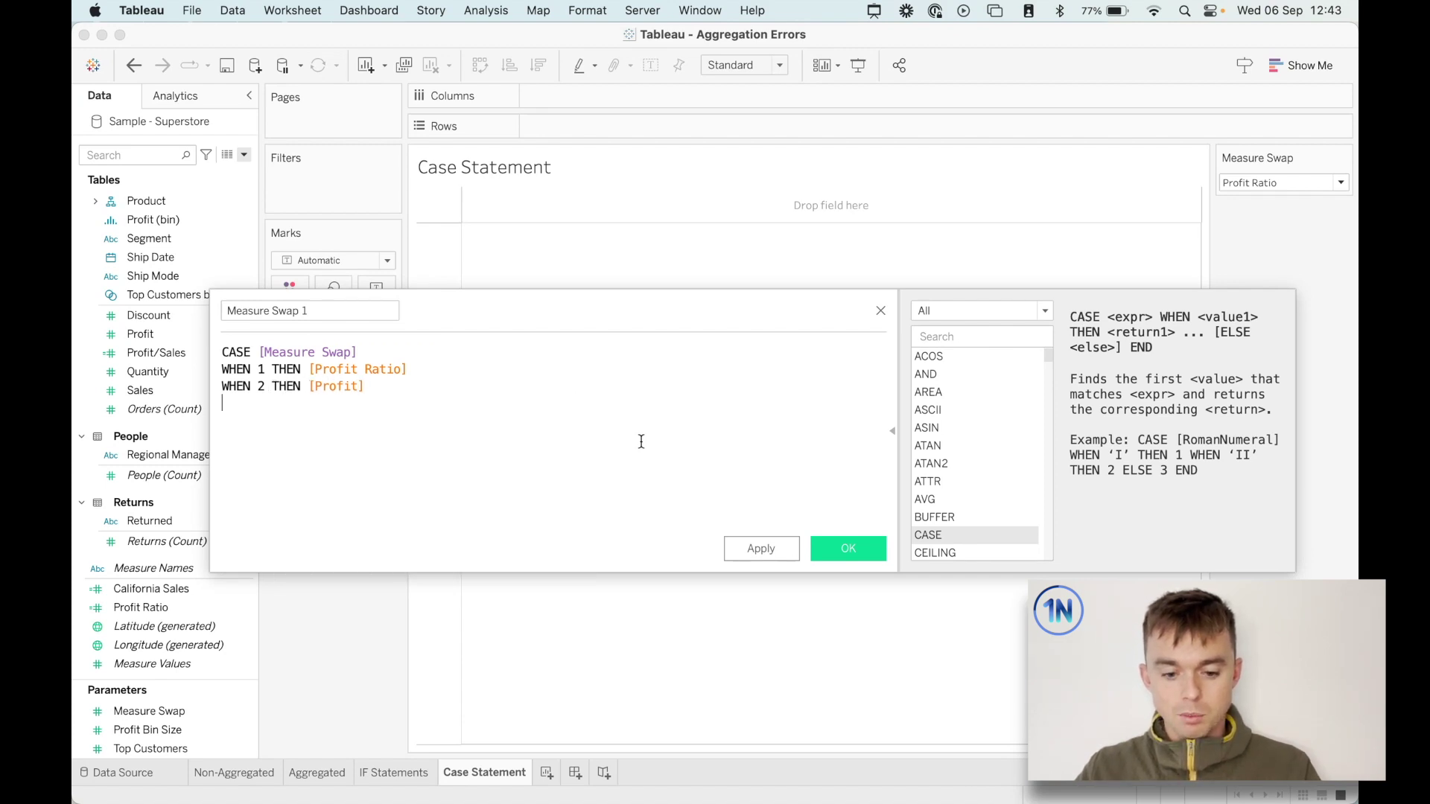
key(Return)
text(END)
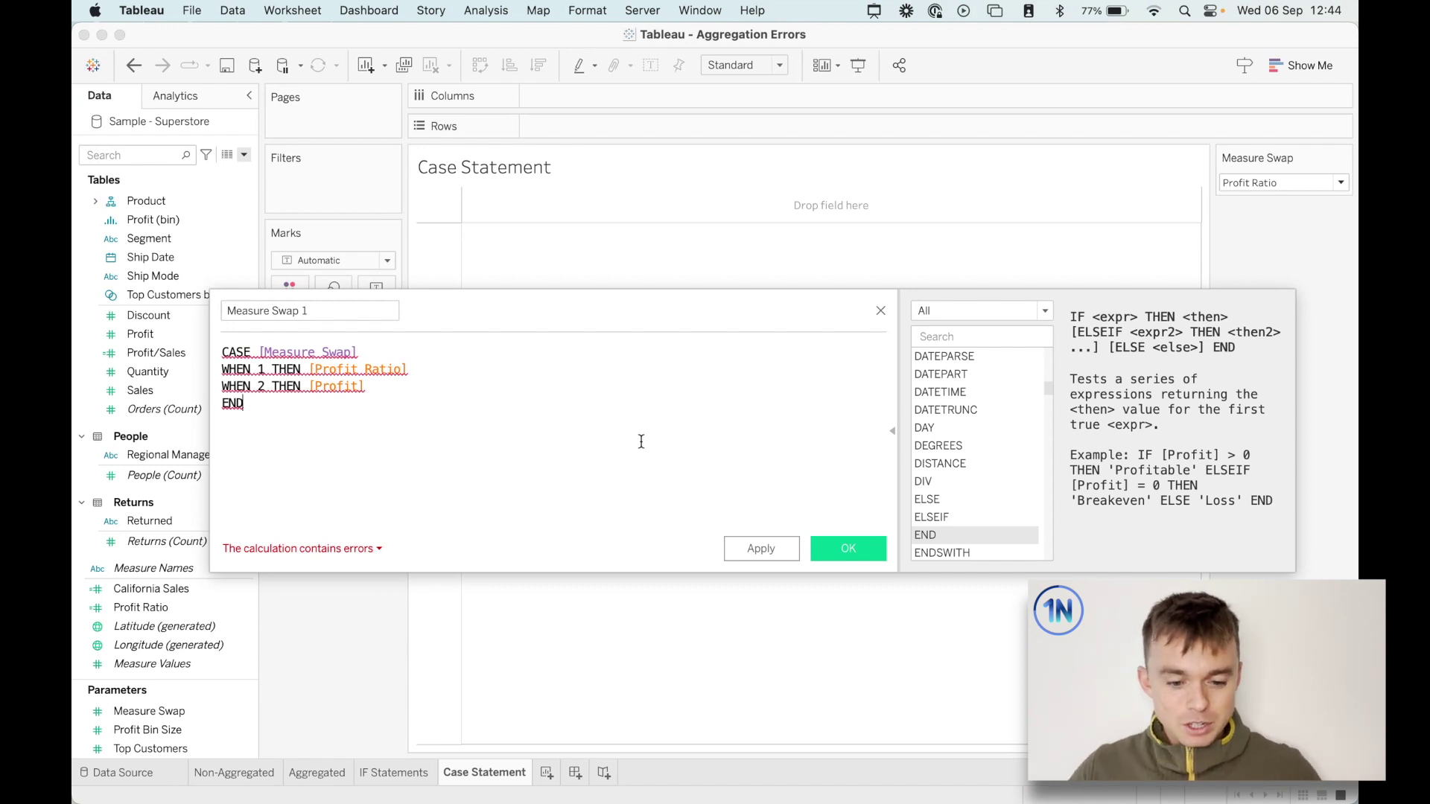
Review the errors and Profit Ratio's definition, then note '<- underlying cf is aggregated' and '<- non-aggregated'.
click(357, 549)
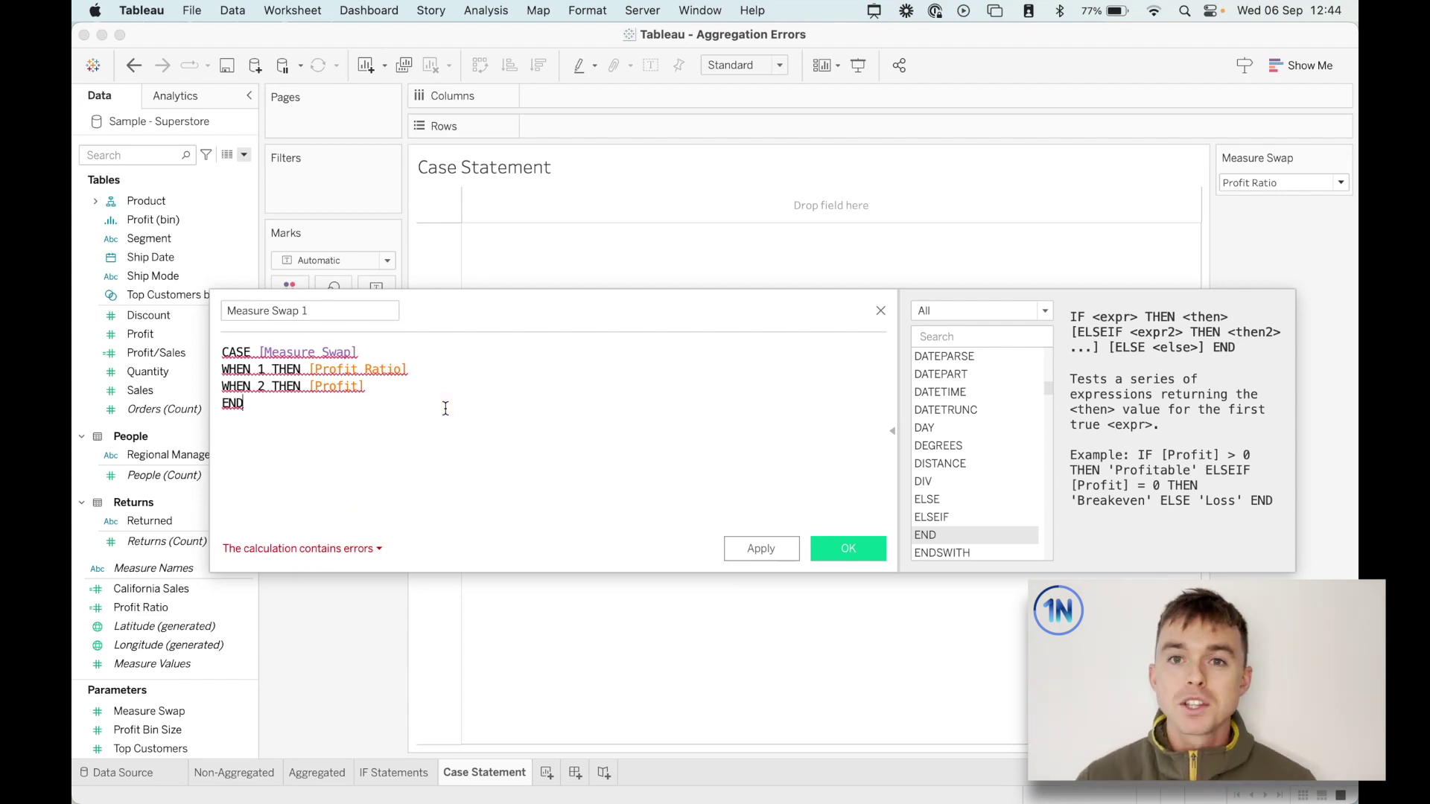
click(370, 369)
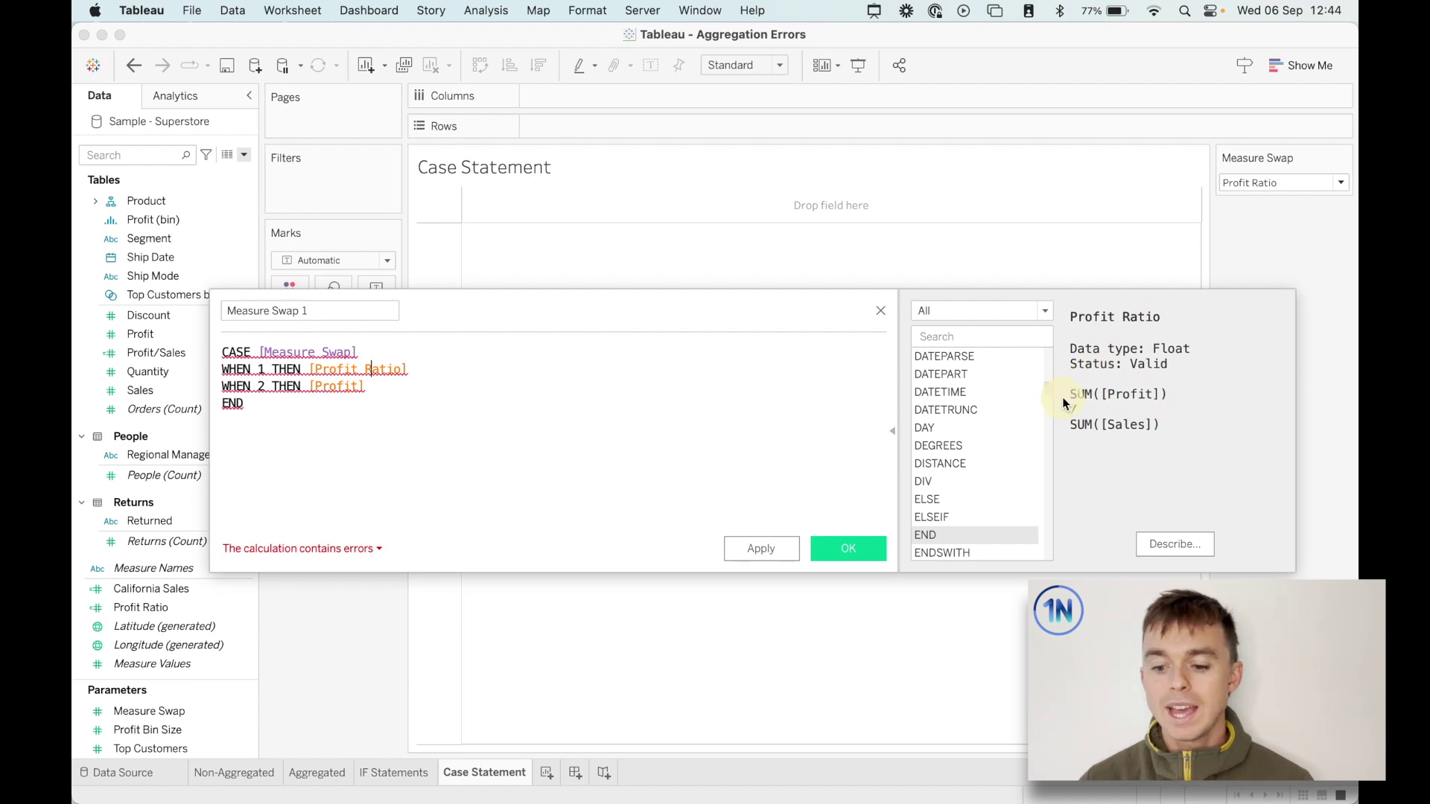
click(462, 370)
text(<-)
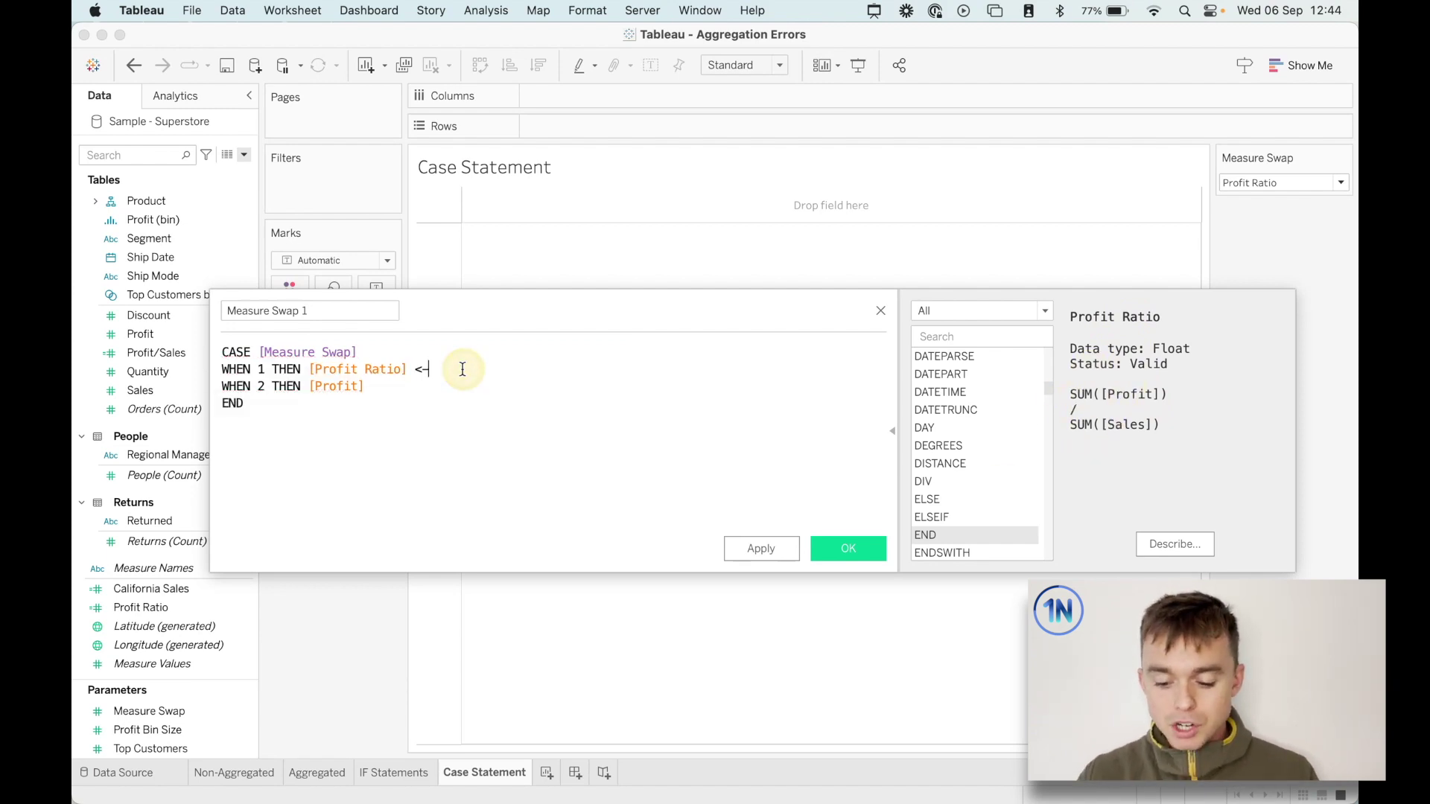
text( underlyin)
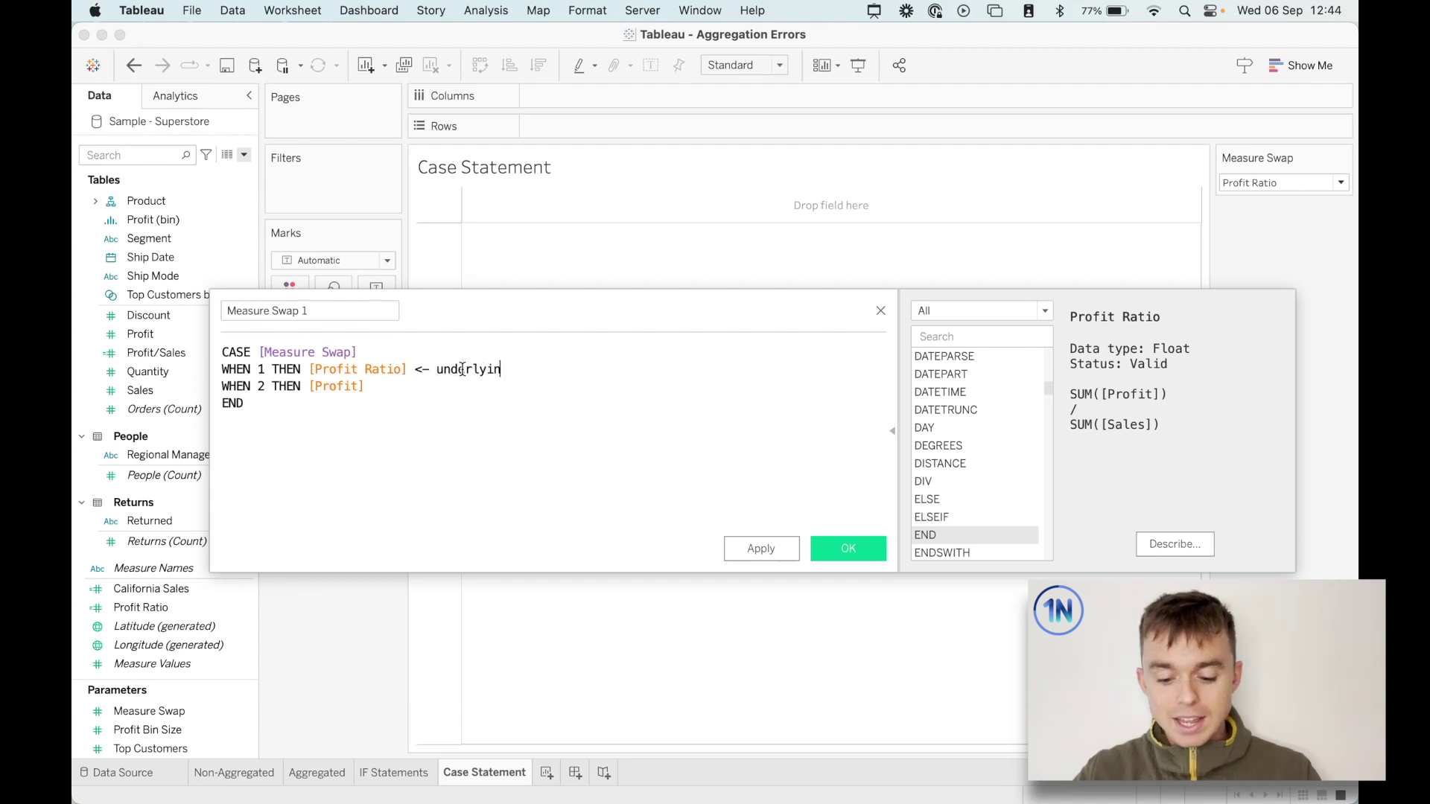
text(g cf is ag)
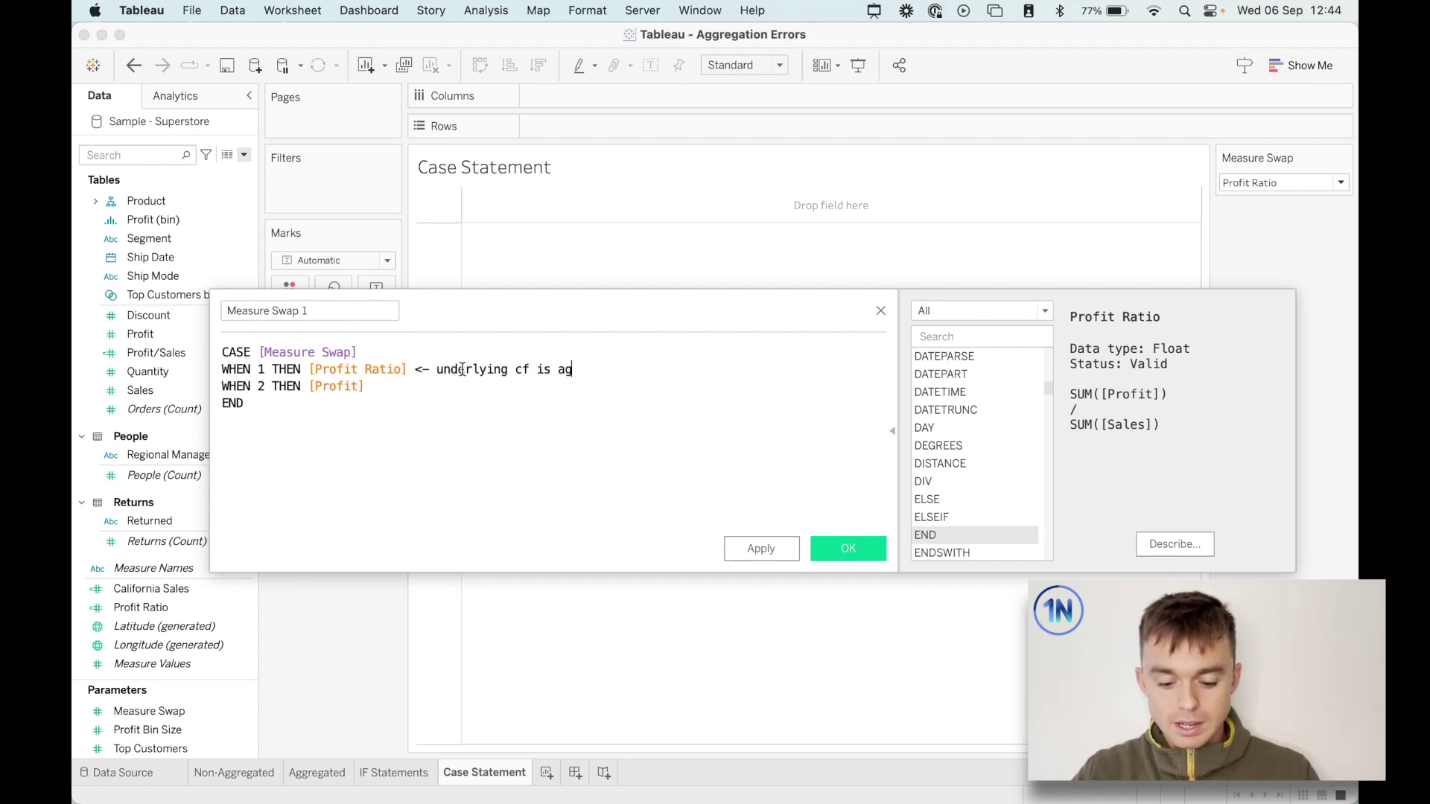
text(gregated)
click(406, 387)
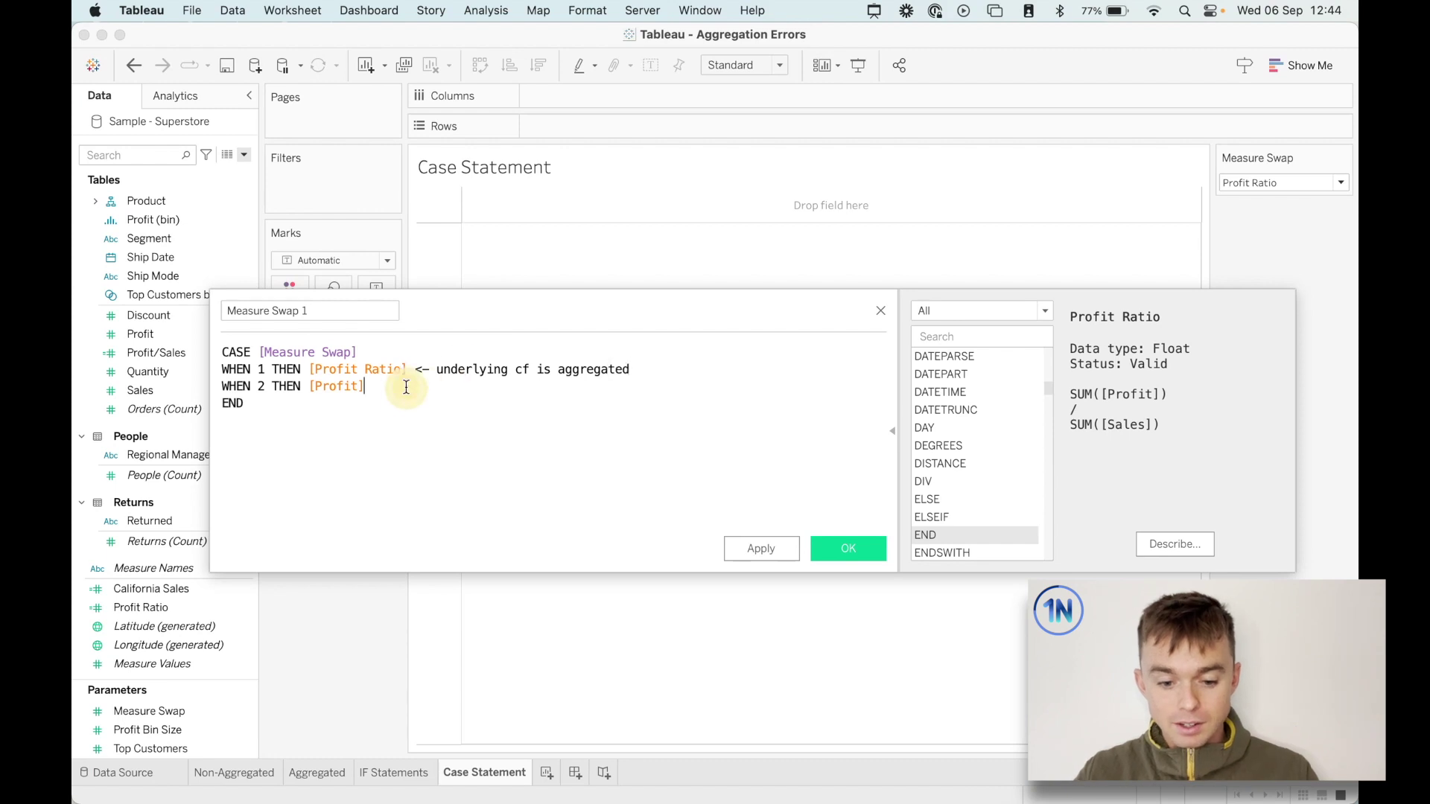
text(<-)
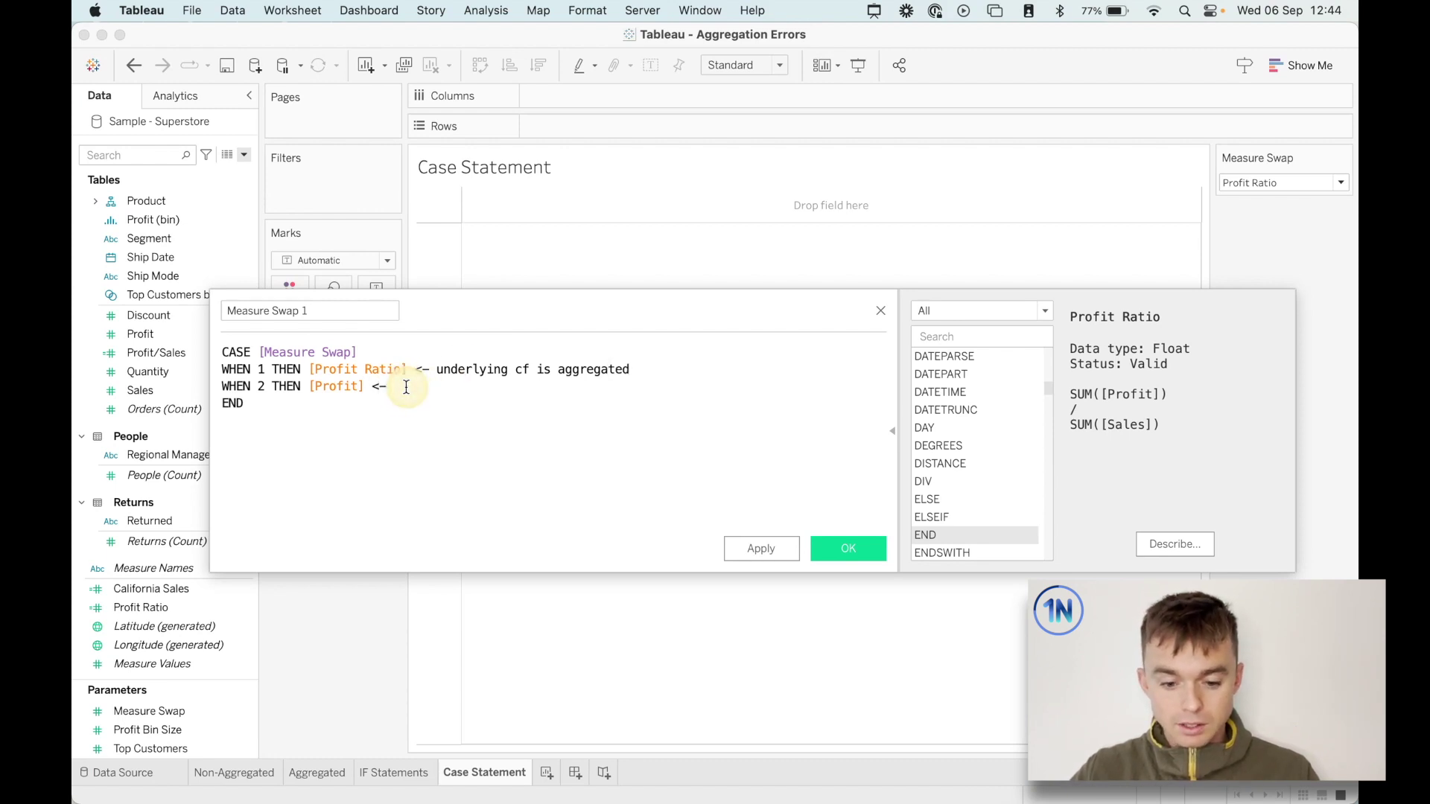
text( non-aggre)
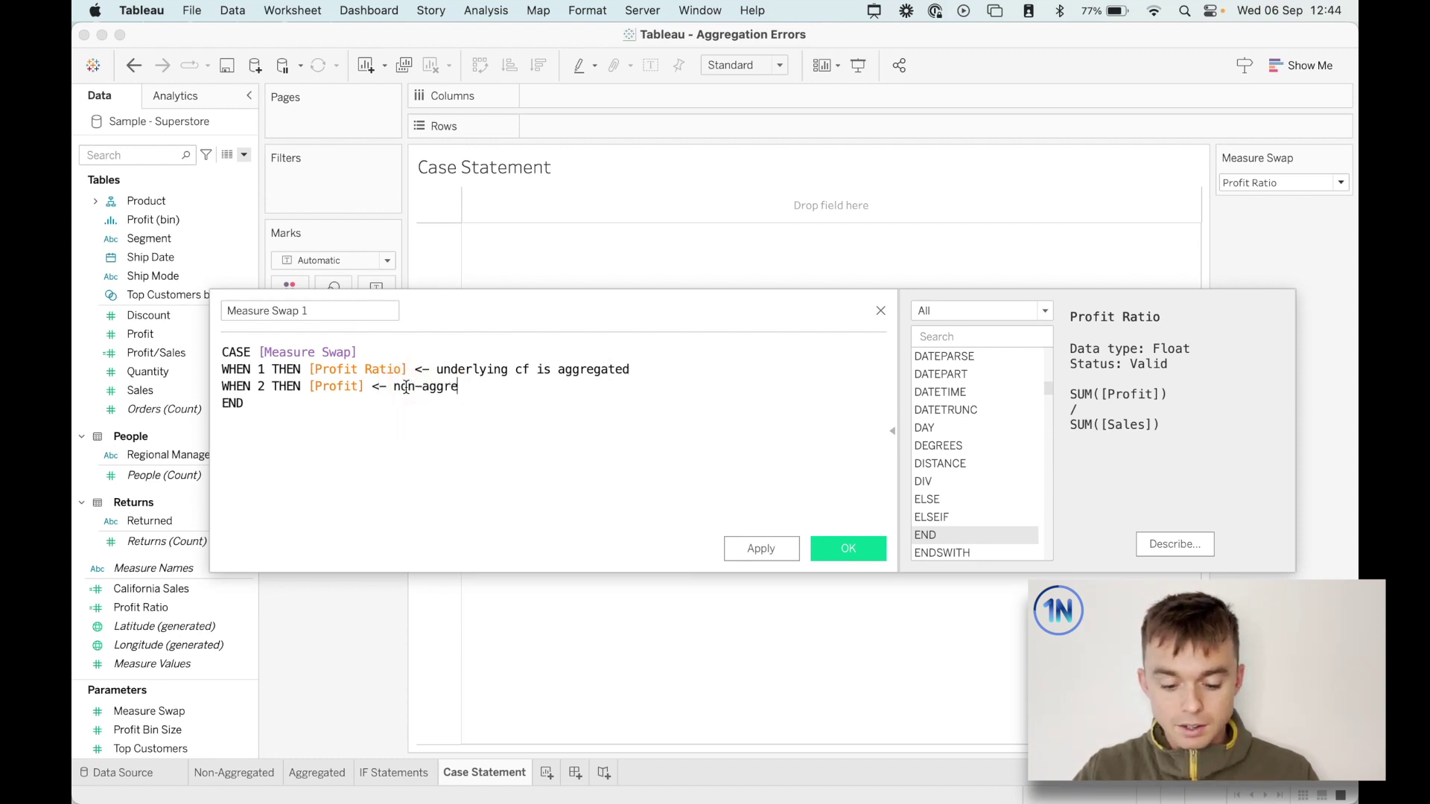
text(gated)
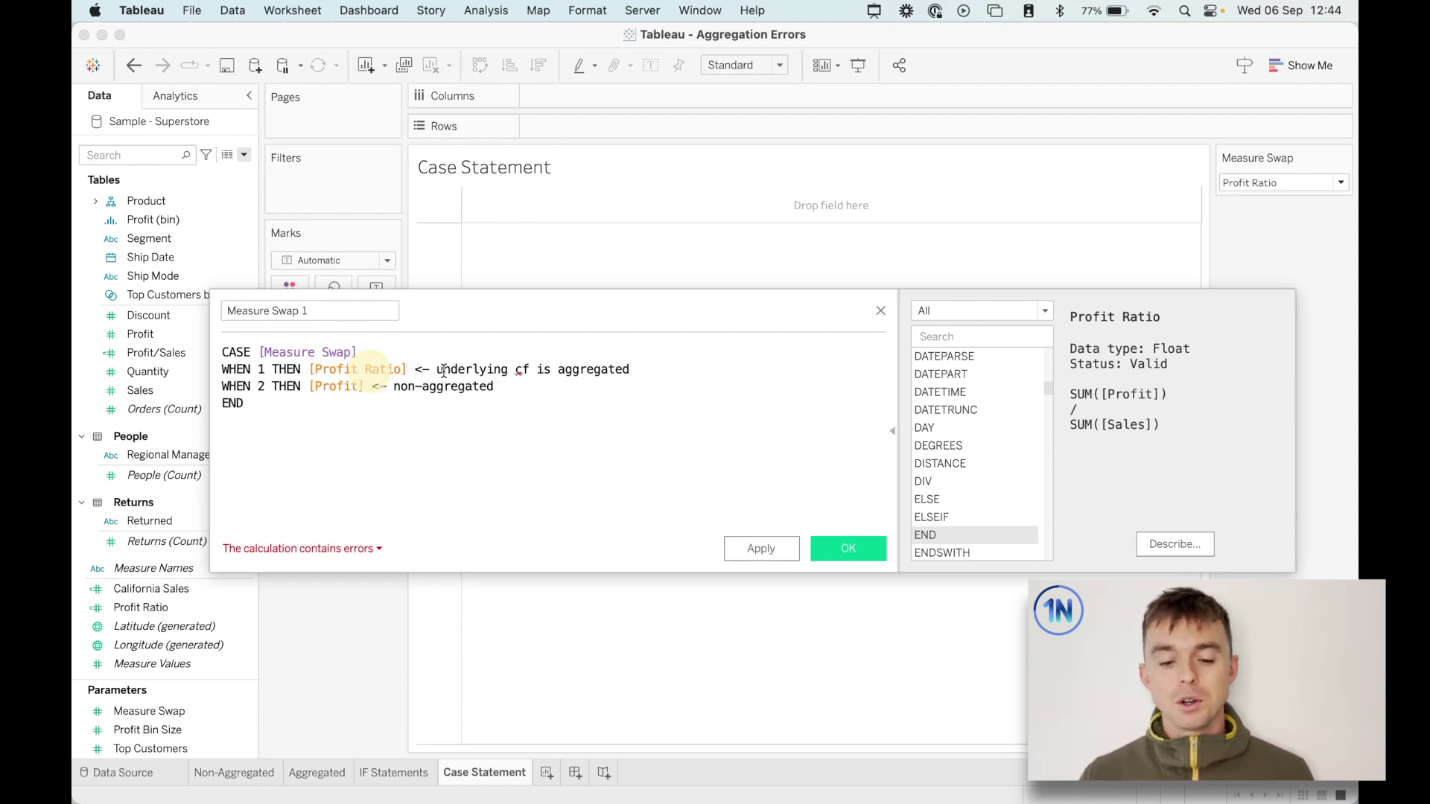
Delete the '<- non-aggregated' note and change [Profit] to SUM([Profit]).
drag(514, 386, 737, 370)
key(BackSpace)
key(BackSpace)
click(309, 386)
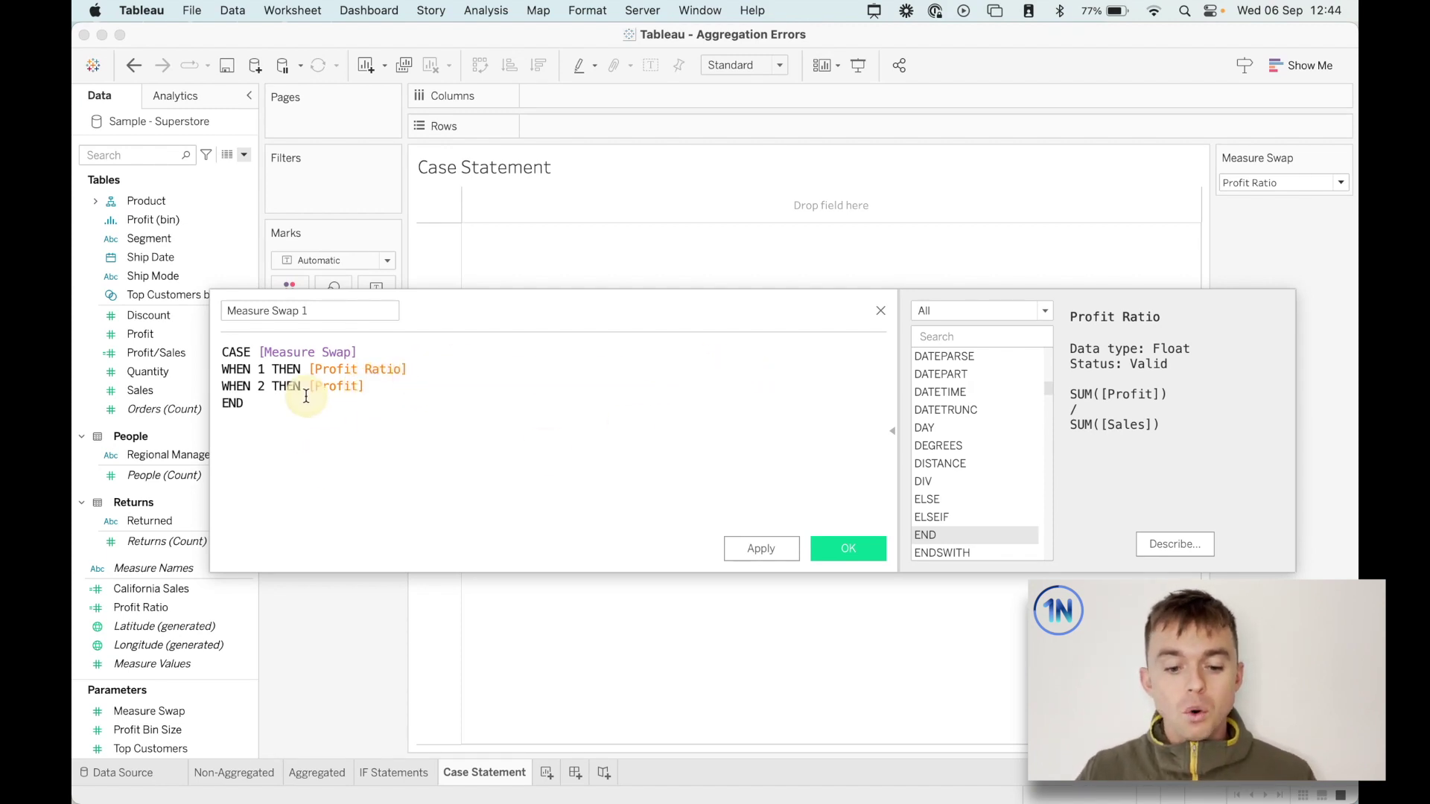
text(SUM()
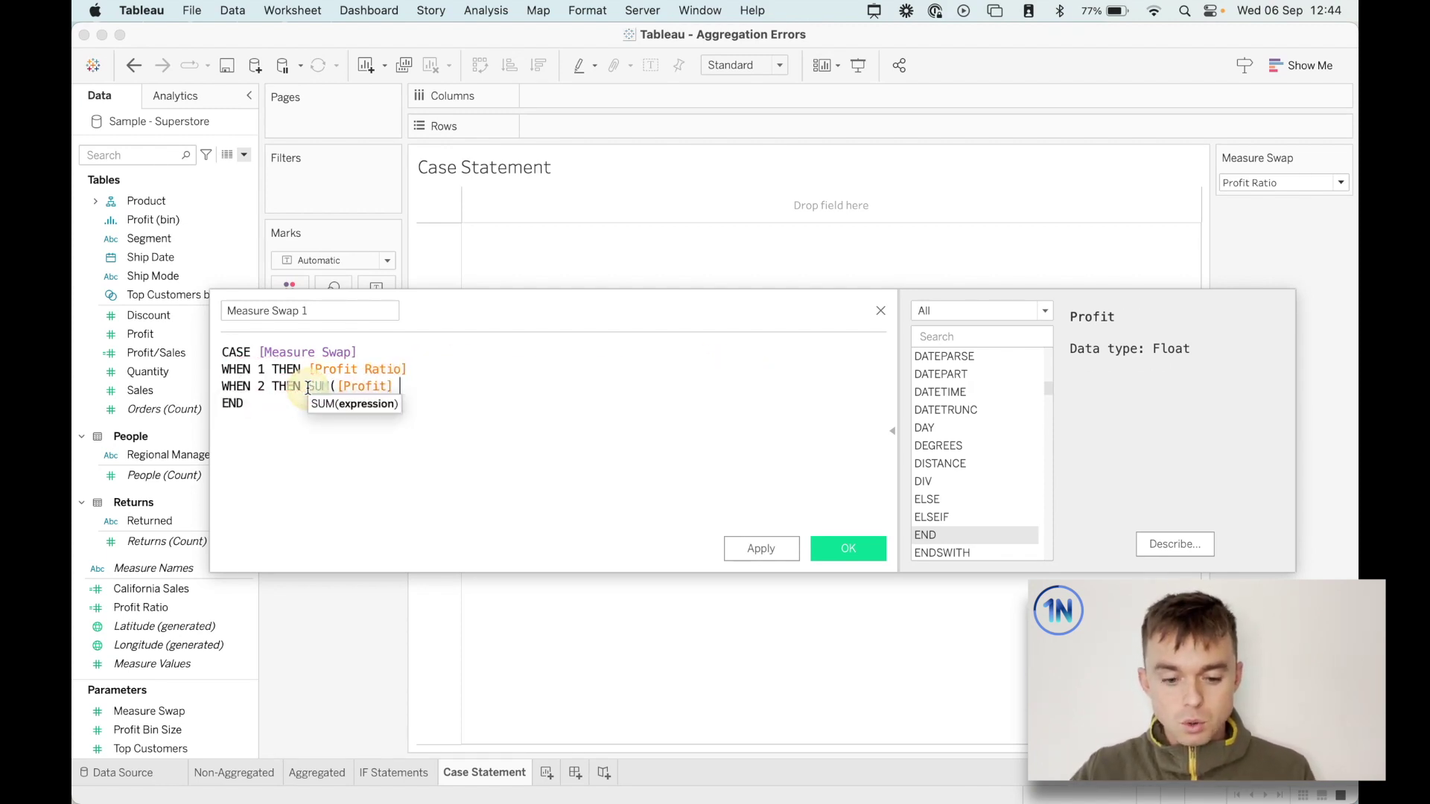
key(End)
text())
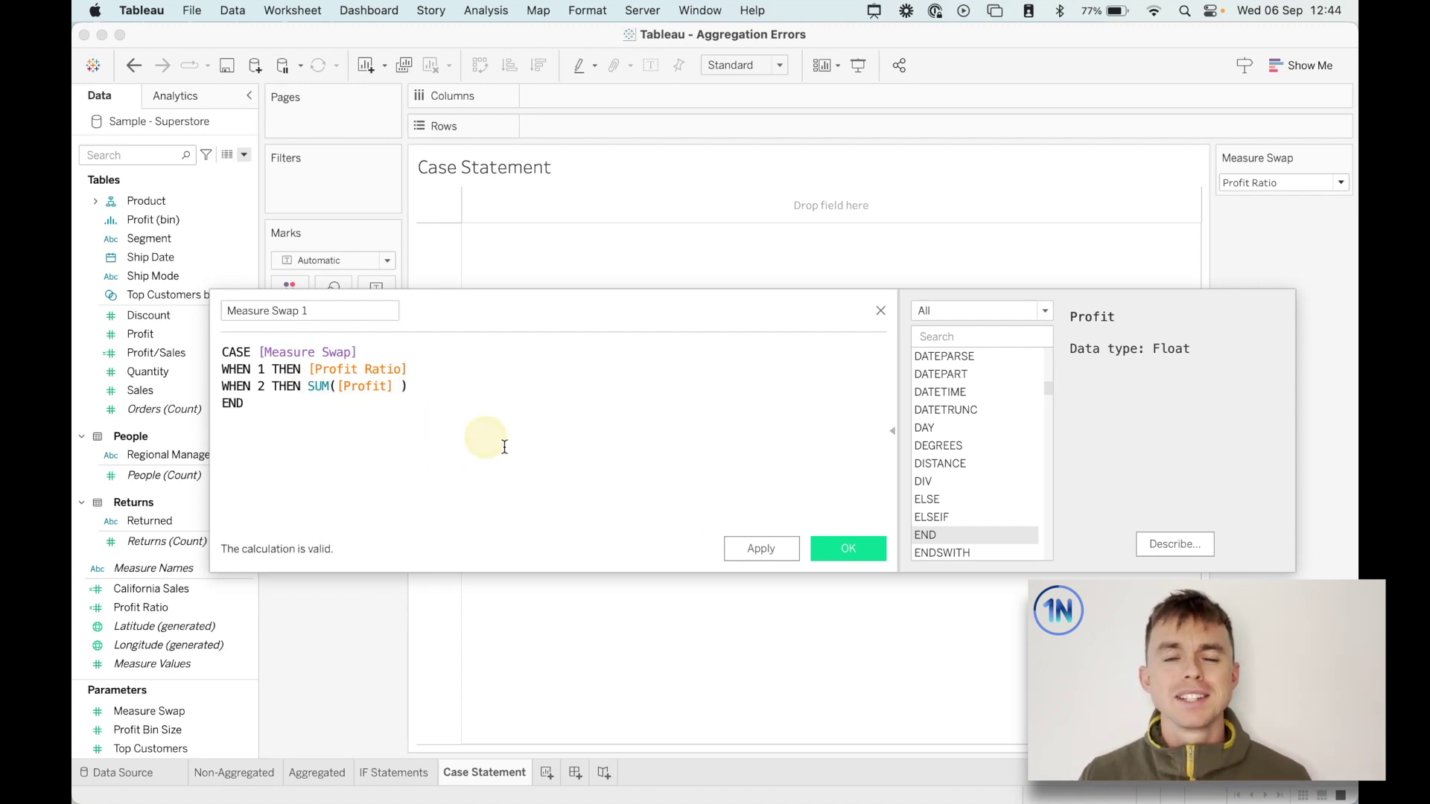
Save the valid Measure Swap 1 calculation and plot it on Columns as a 0,1256 bar.
click(849, 551)
drag(174, 604, 603, 95)
click(1284, 182)
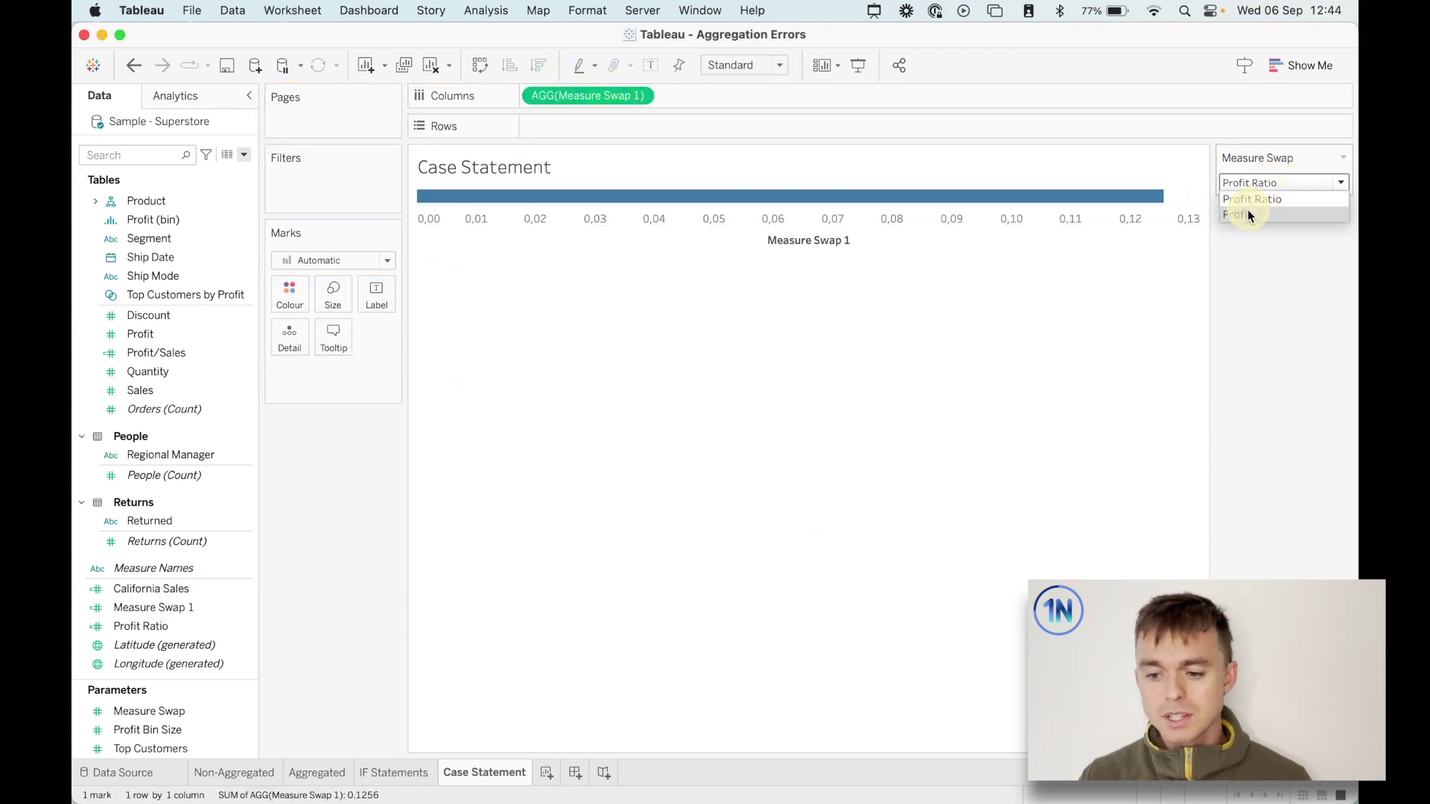
Toggle Measure Swap to Profit, back to Profit Ratio, then Profit again, showing 292 297.
click(1251, 215)
click(1271, 180)
click(1263, 200)
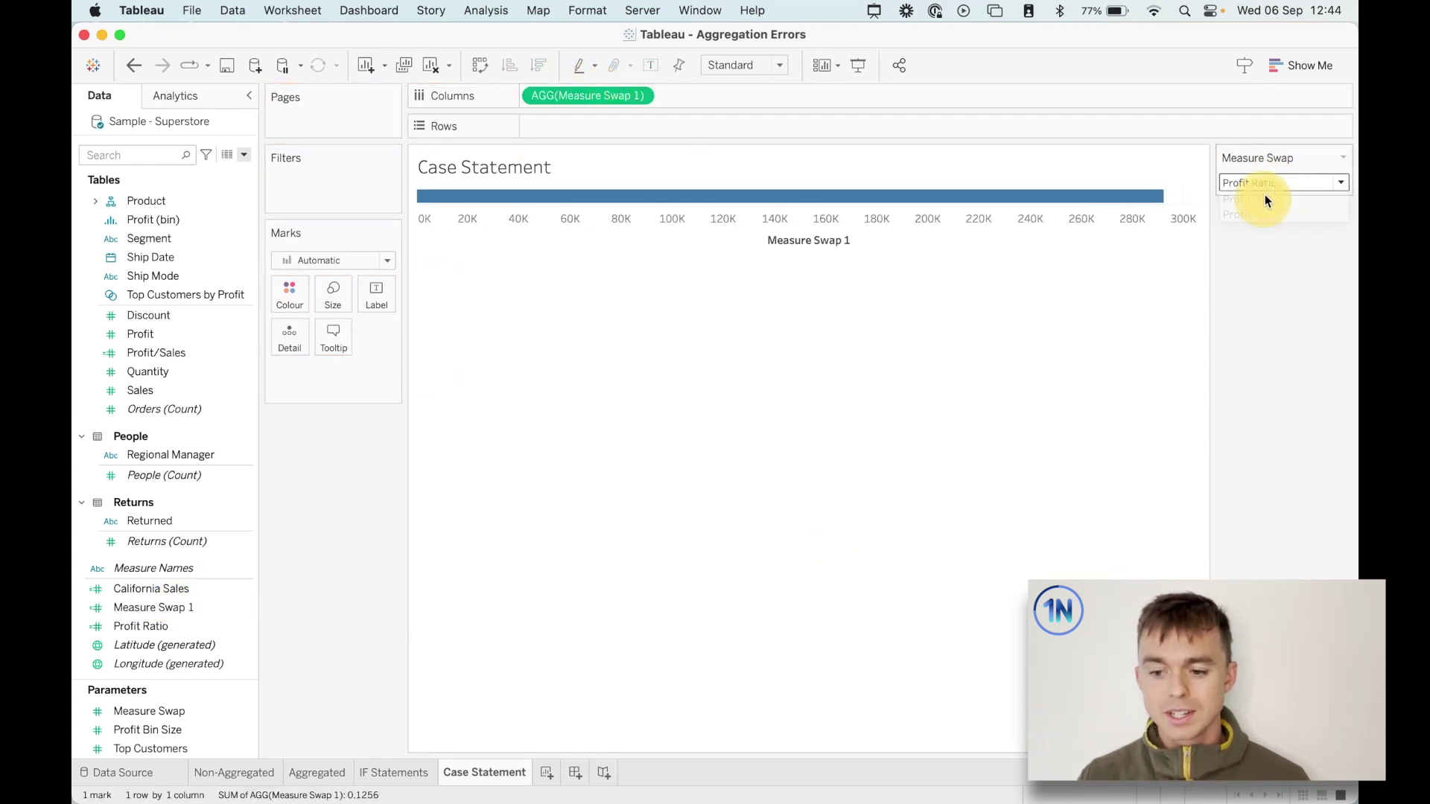
click(1271, 181)
click(1249, 215)
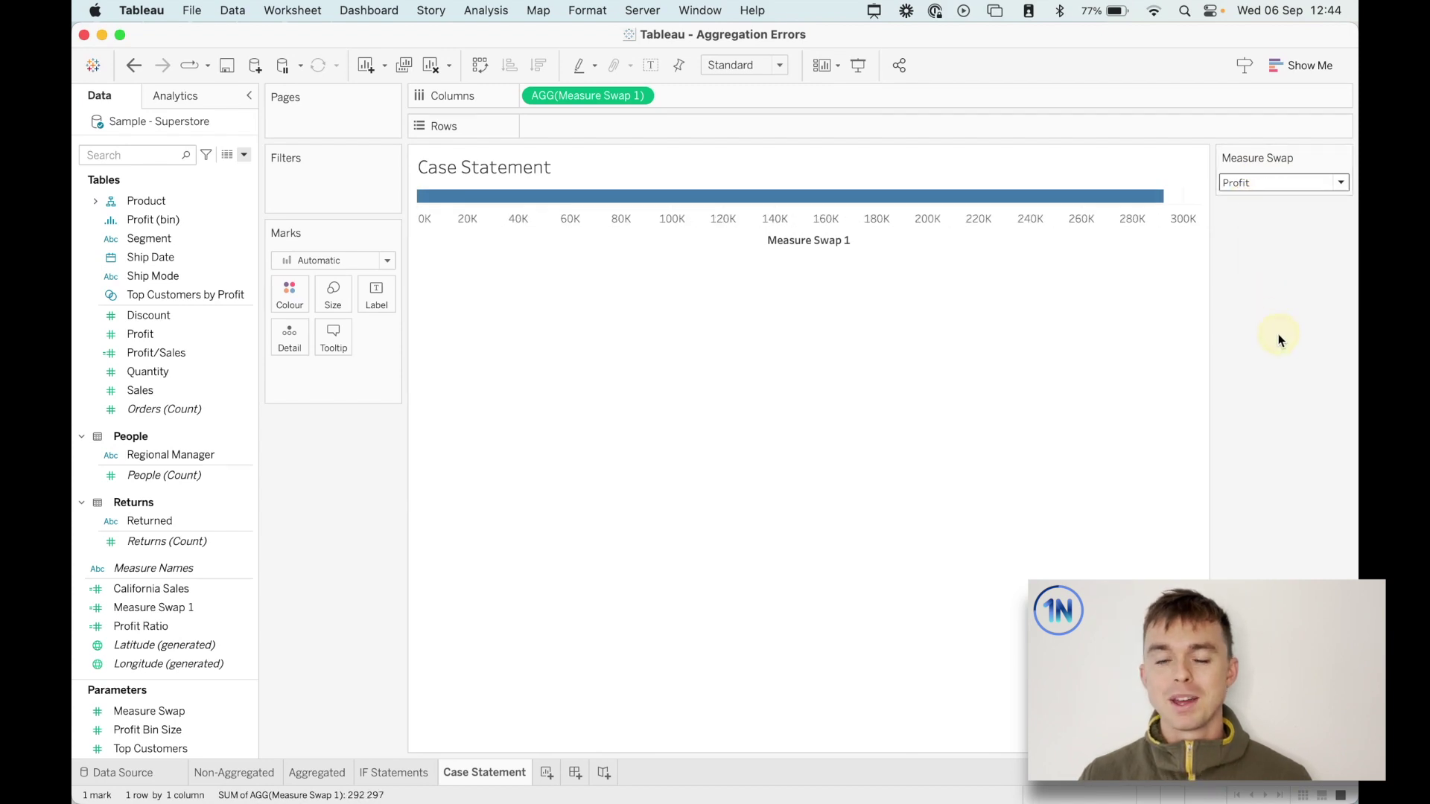